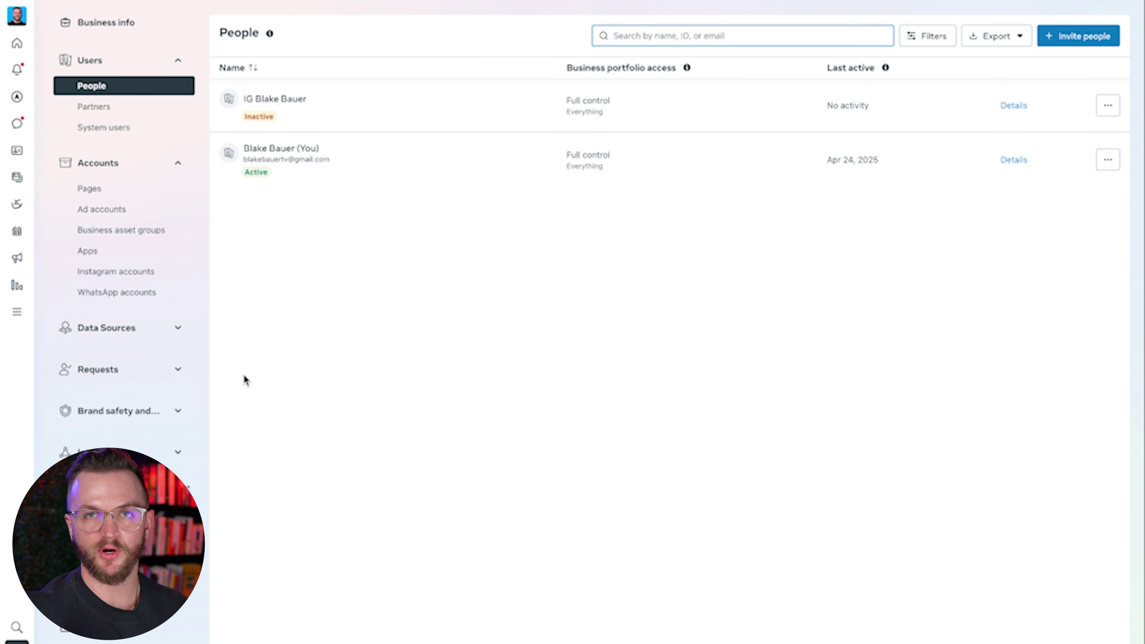
Review the portfolio's business info, people and Instagram accounts, including the requirements for adding an Instagram account
{"action": "left_click", "coordinate": [131, 30]}
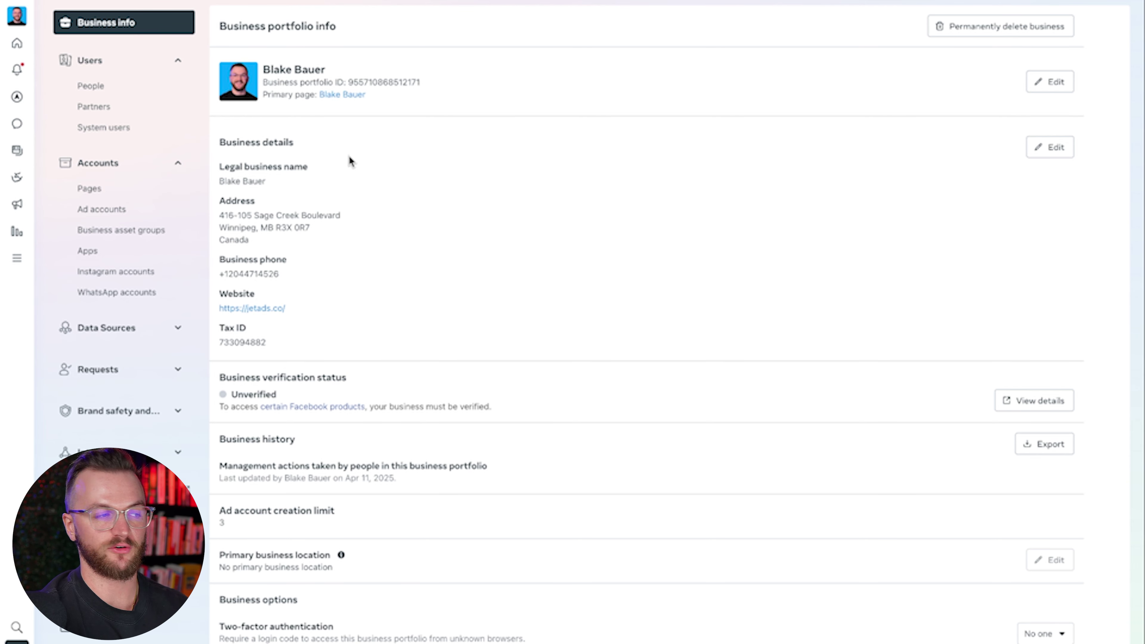
{"action": "left_click", "coordinate": [94, 86]}
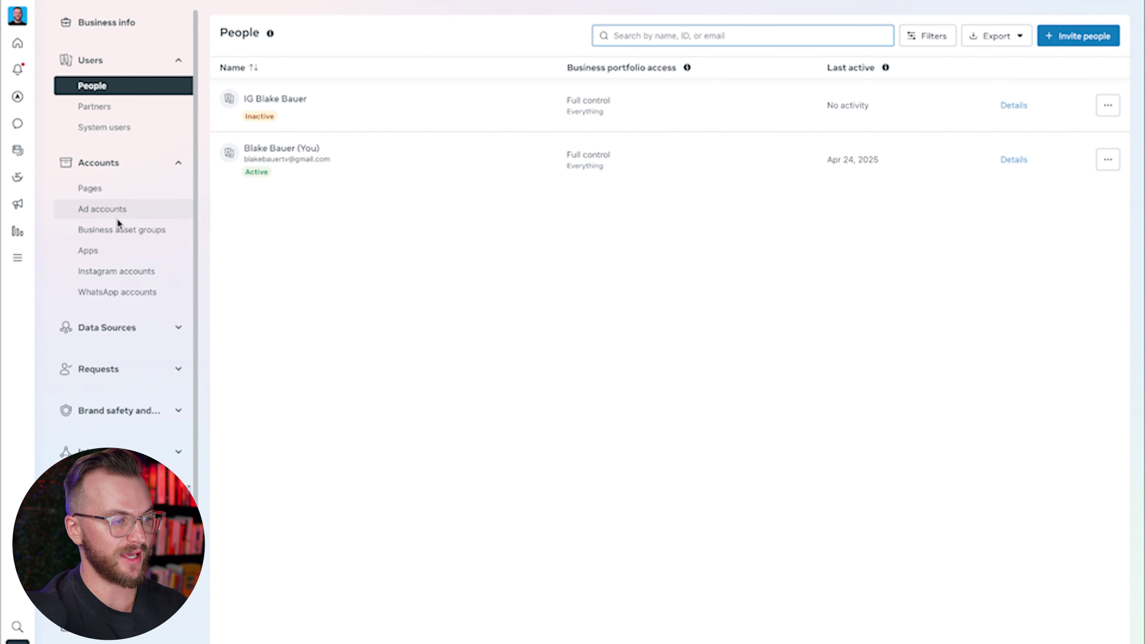
{"action": "left_click", "coordinate": [128, 281]}
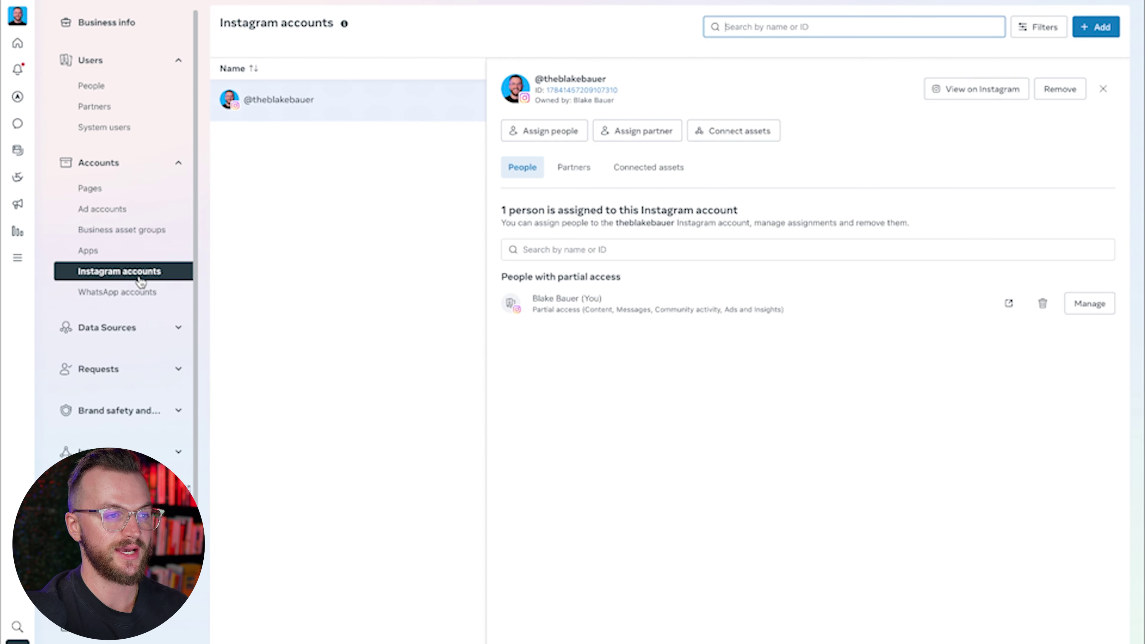
{"action": "left_click", "coordinate": [1097, 26]}
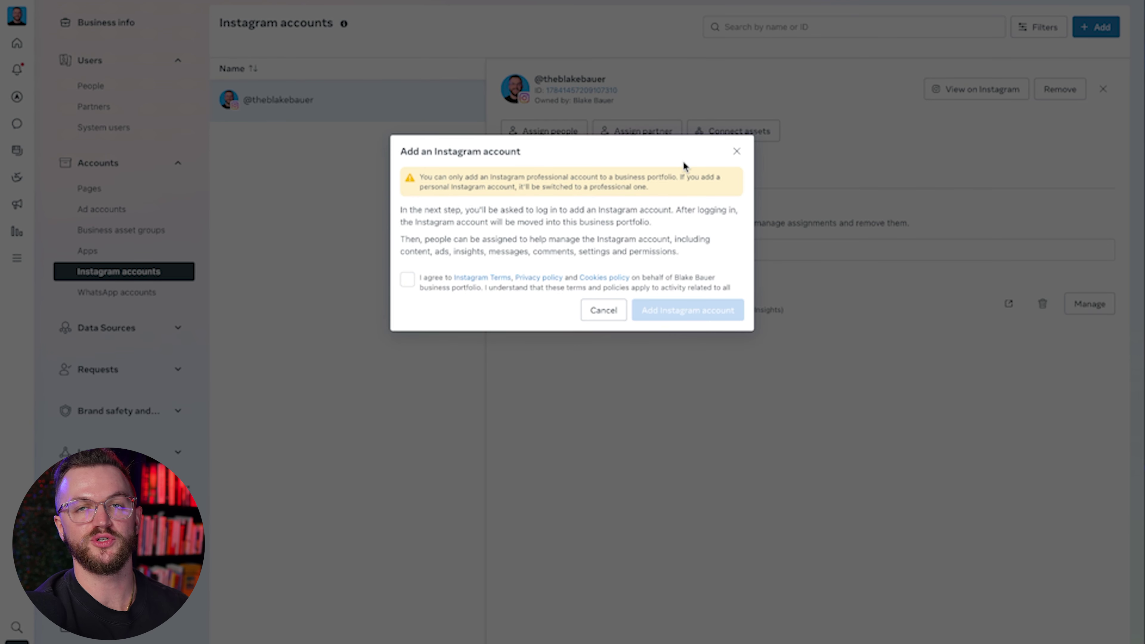
{"action": "left_click", "coordinate": [737, 152]}
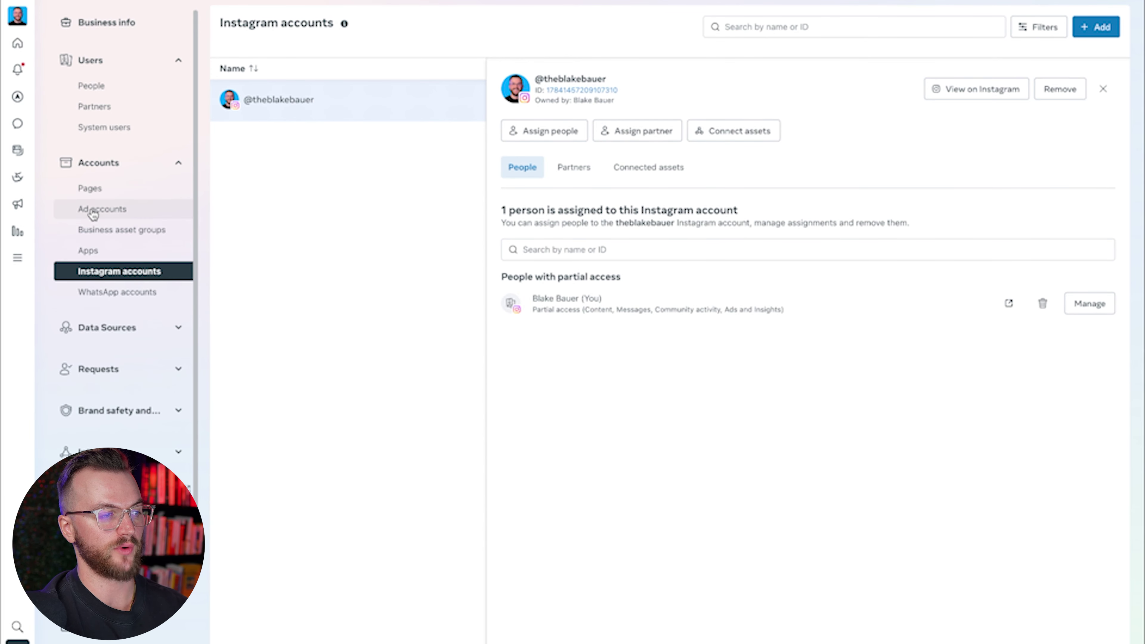
Start a new ad account with a test account name, the America/Vancouver time zone and USD as the currency
{"action": "left_click", "coordinate": [95, 212]}
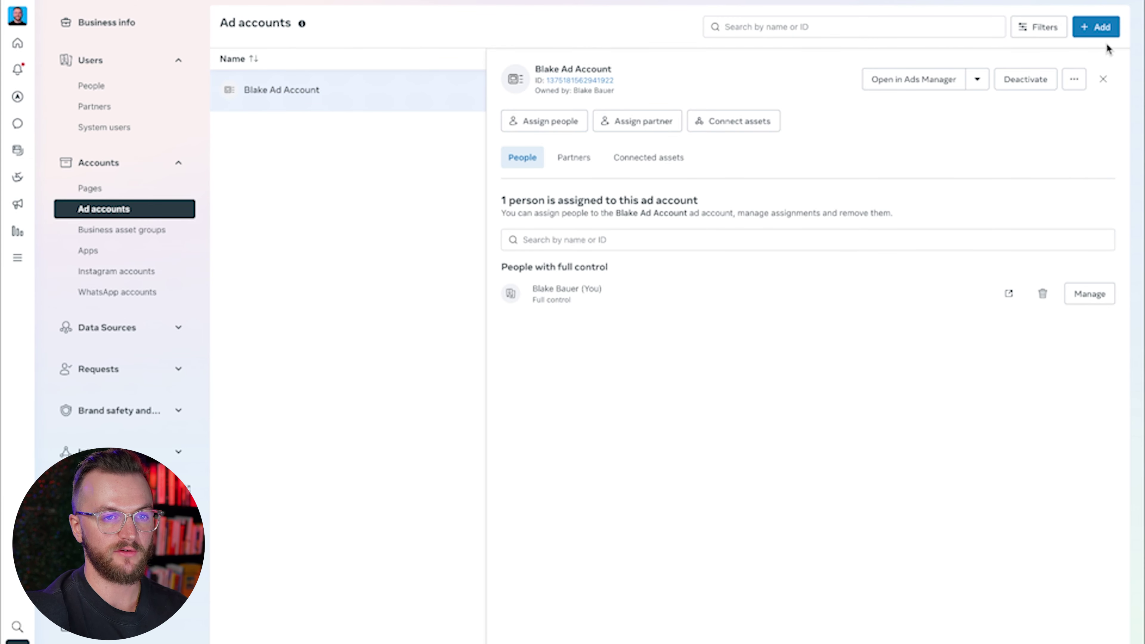
{"action": "left_click", "coordinate": [1104, 30]}
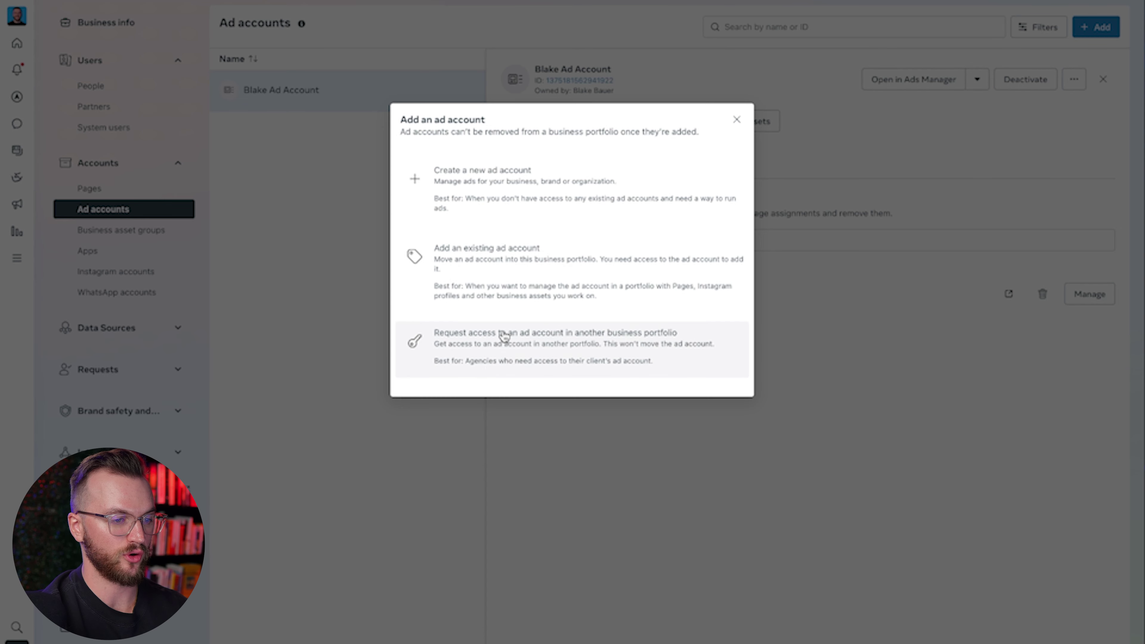
{"action": "left_click", "coordinate": [511, 202]}
{"action": "left_click", "coordinate": [522, 177]}
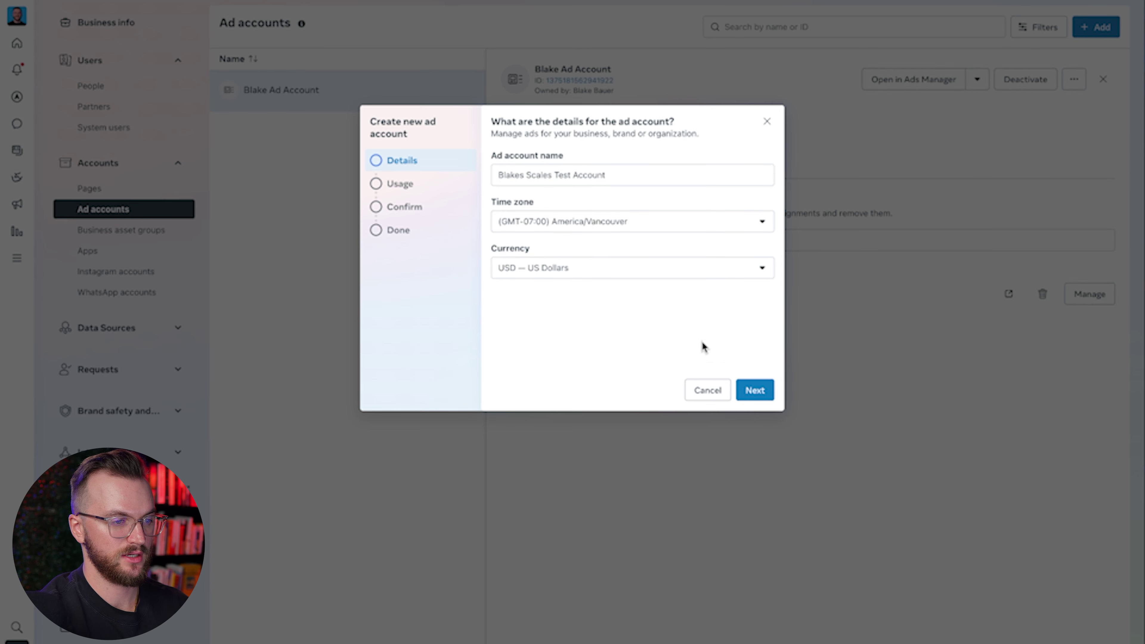
{"action": "left_click", "coordinate": [750, 392]}
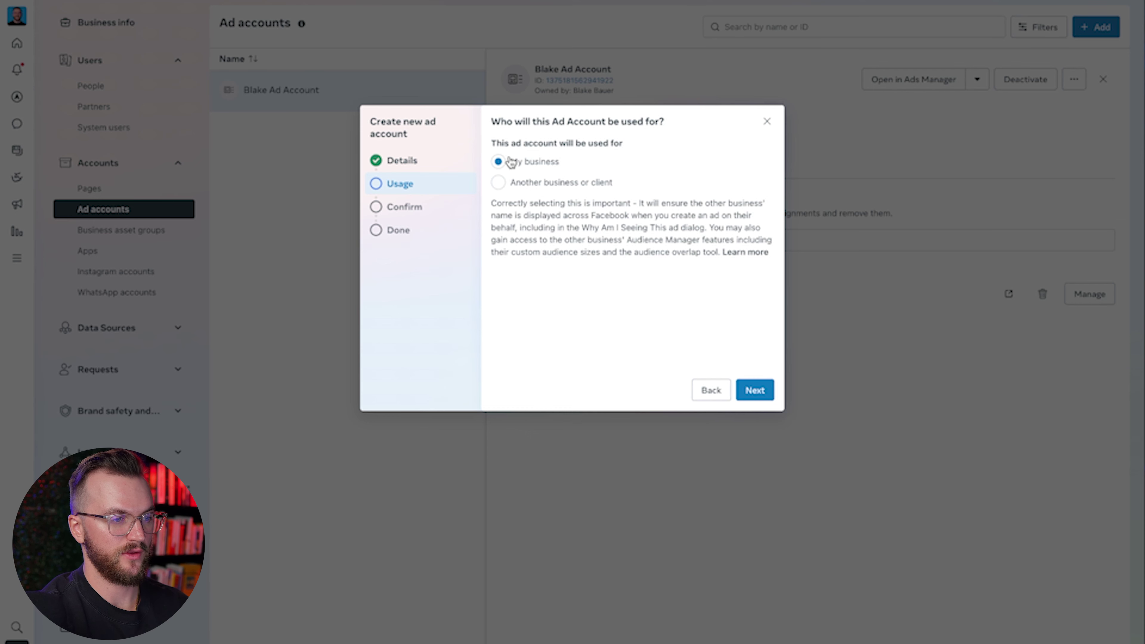
Create the ad account for My business with Meta's terms accepted, and open its payment info setup
{"action": "left_click", "coordinate": [750, 392]}
{"action": "left_click", "coordinate": [625, 341]}
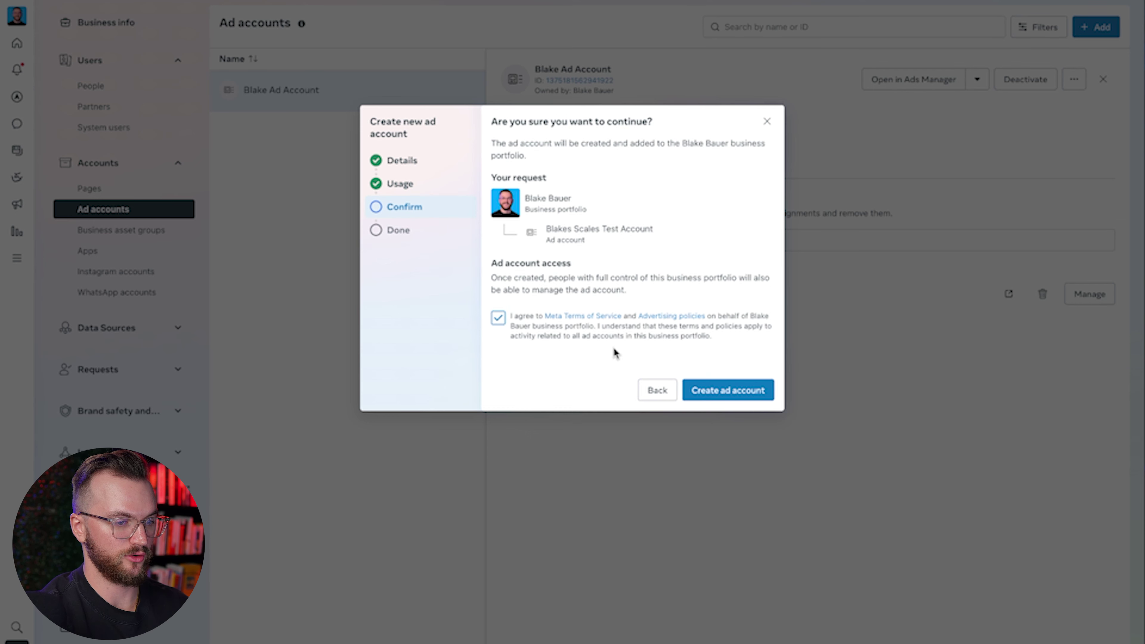
{"action": "left_click", "coordinate": [714, 396]}
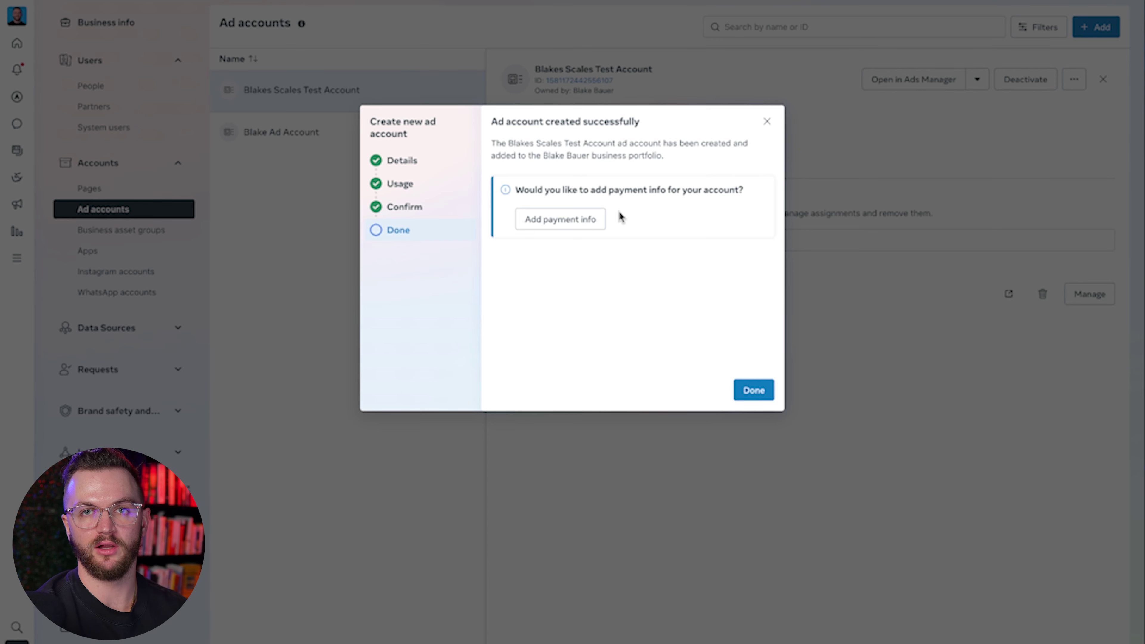
{"action": "left_click", "coordinate": [587, 221]}
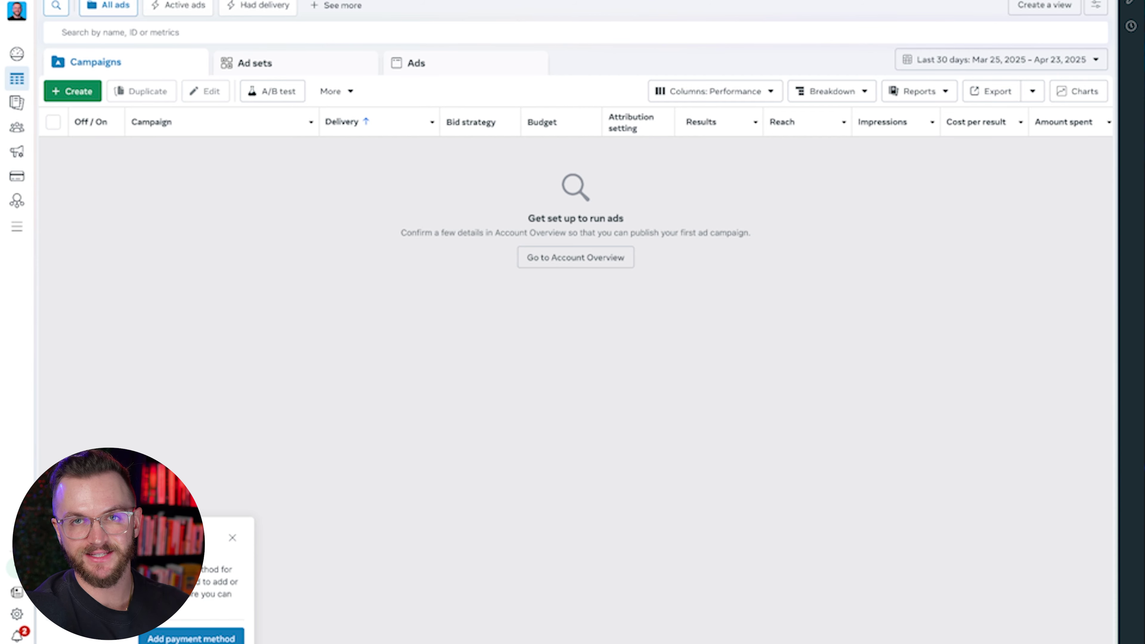
In Events Manager, create a Web dataset named with the owner's first name followed by "Test Dataset"
{"action": "mouse_move", "coordinate": [22, 113]}
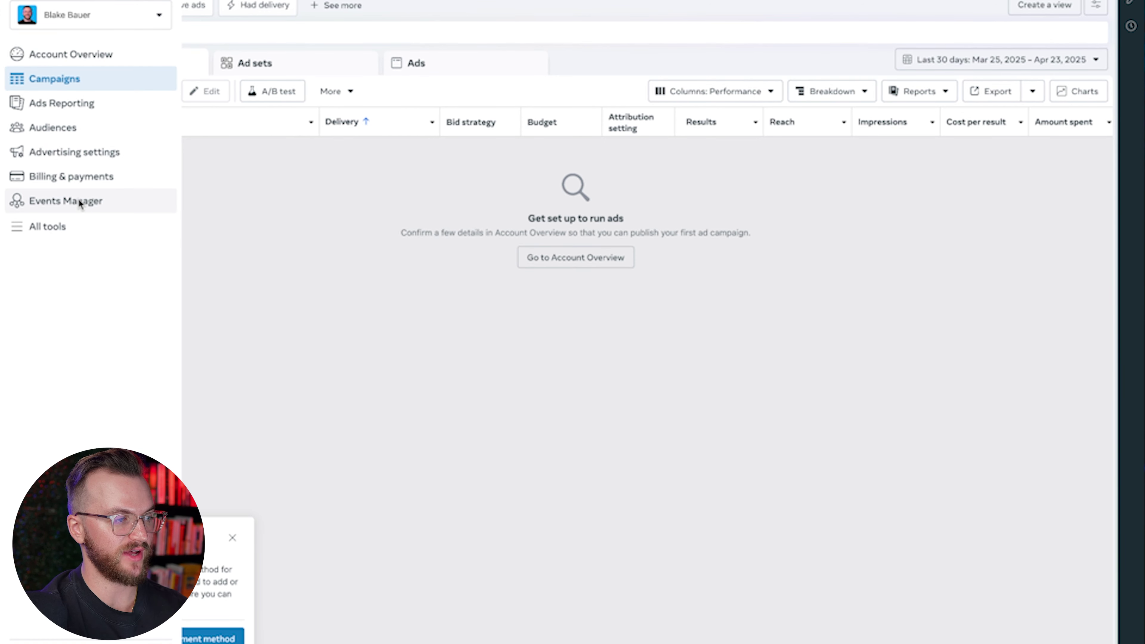
{"action": "left_click", "coordinate": [78, 201]}
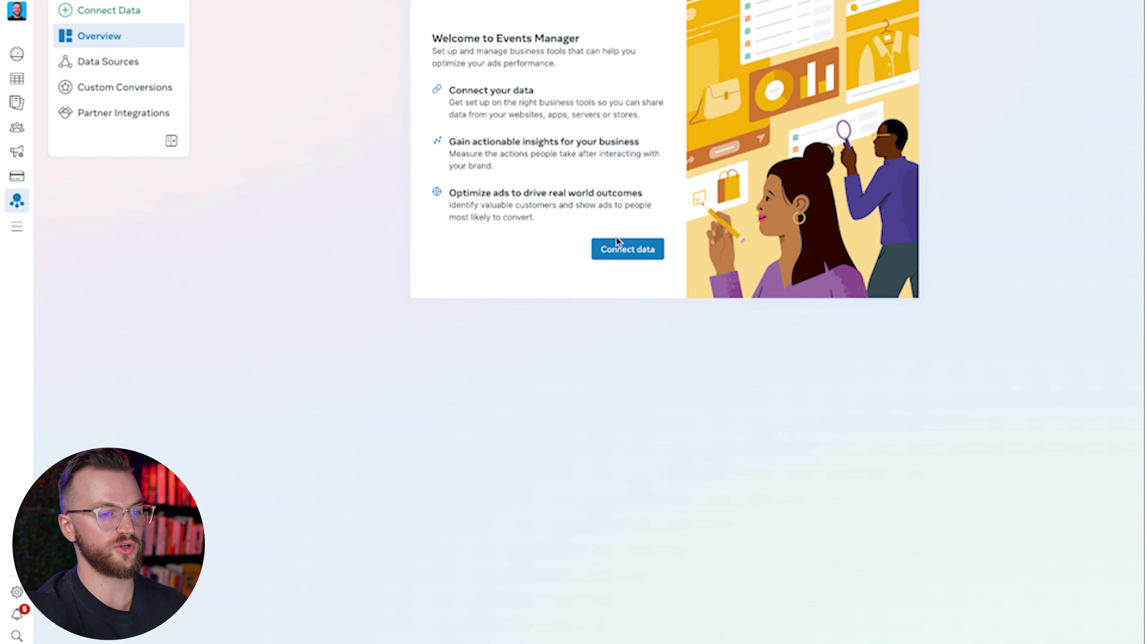
{"action": "left_click", "coordinate": [620, 255]}
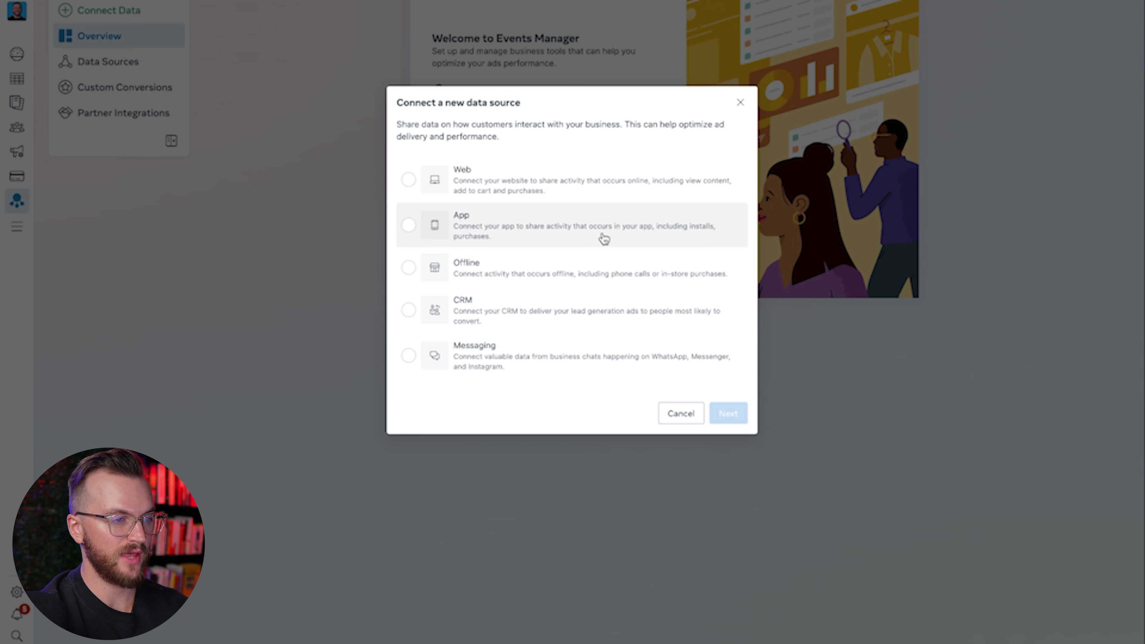
{"action": "left_click", "coordinate": [515, 189]}
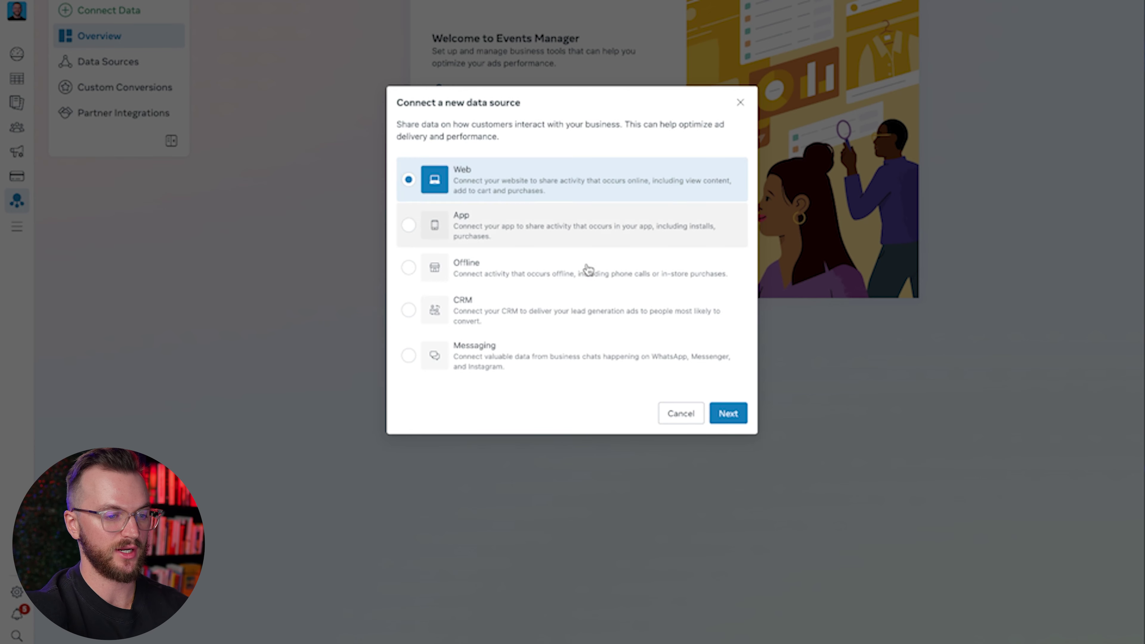
{"action": "left_click", "coordinate": [743, 420]}
{"action": "left_click", "coordinate": [469, 201]}
{"action": "type", "text": "Blake's Test Dataset"}
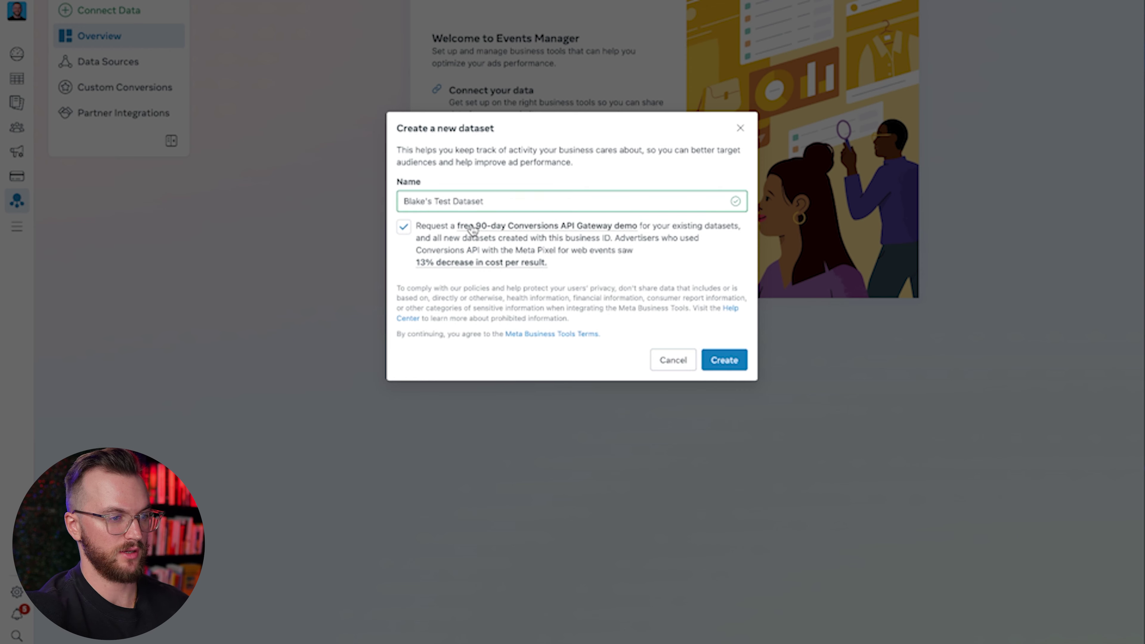
{"action": "left_click", "coordinate": [732, 361]}
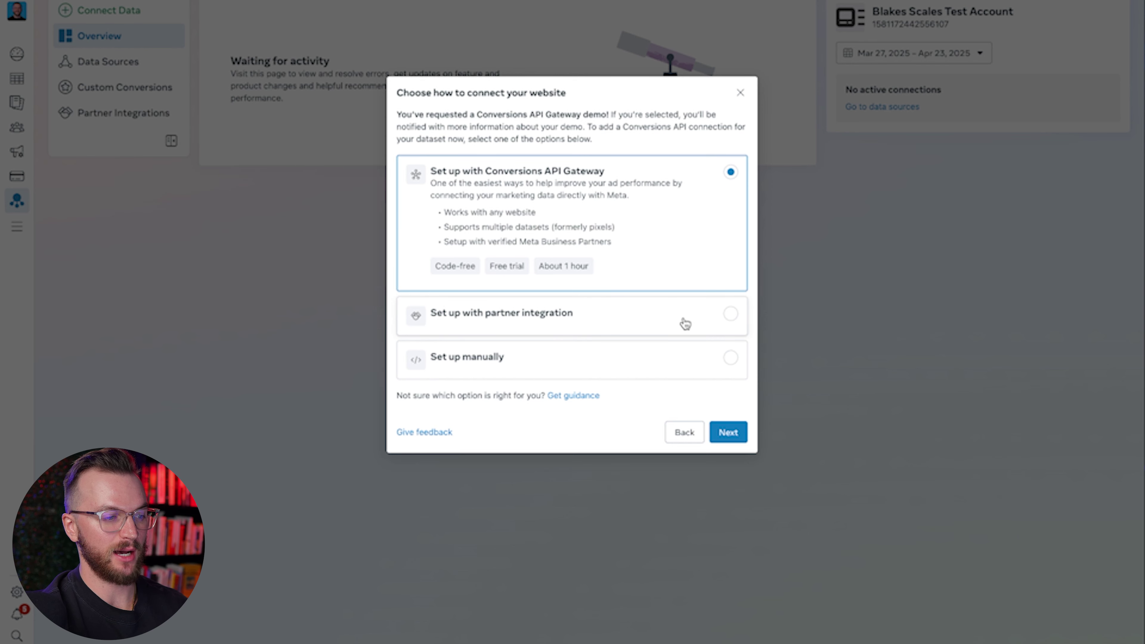
Choose partner integration as the website connection method, check the Facebook & Instagram app for Shopify, and proceed to partner selection
{"action": "left_click", "coordinate": [711, 365]}
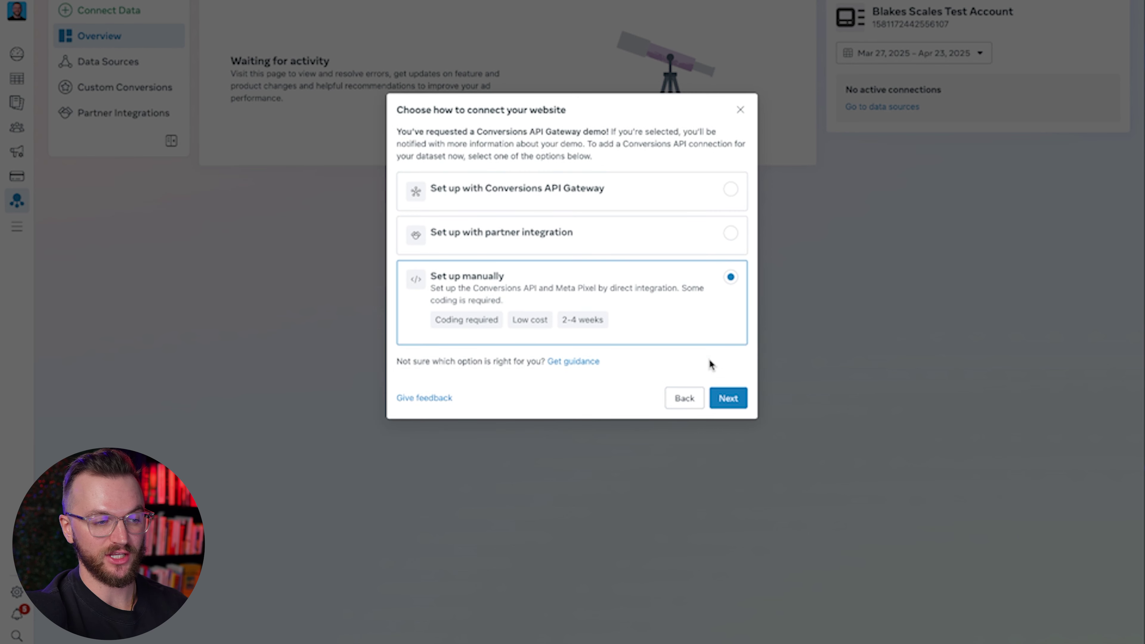
{"action": "left_click", "coordinate": [676, 247]}
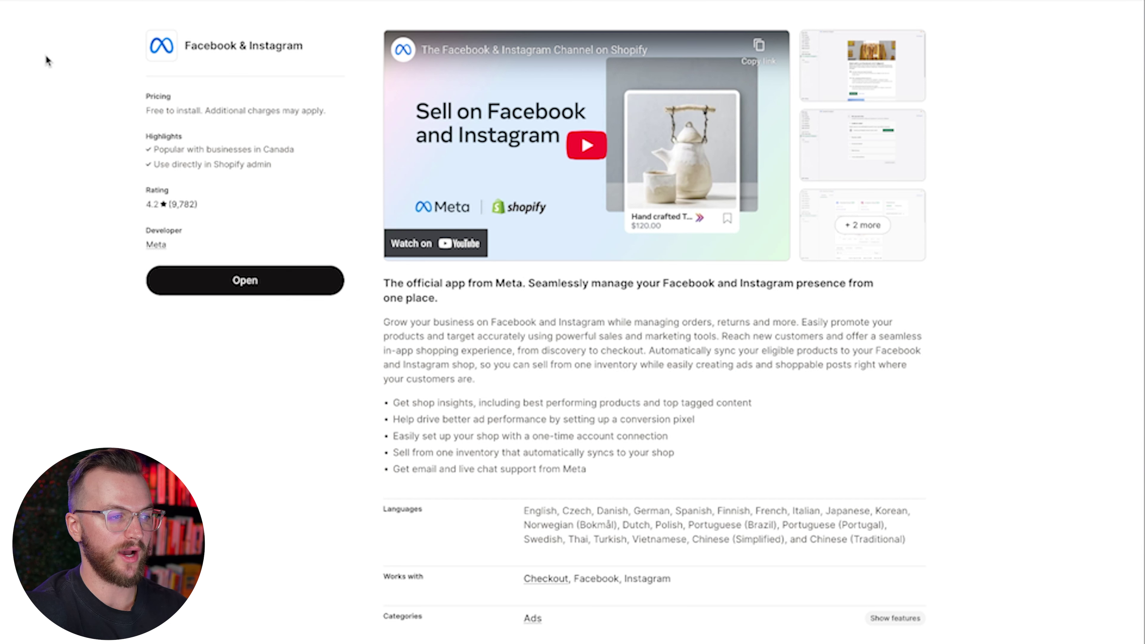
{"action": "left_click", "coordinate": [213, 280]}
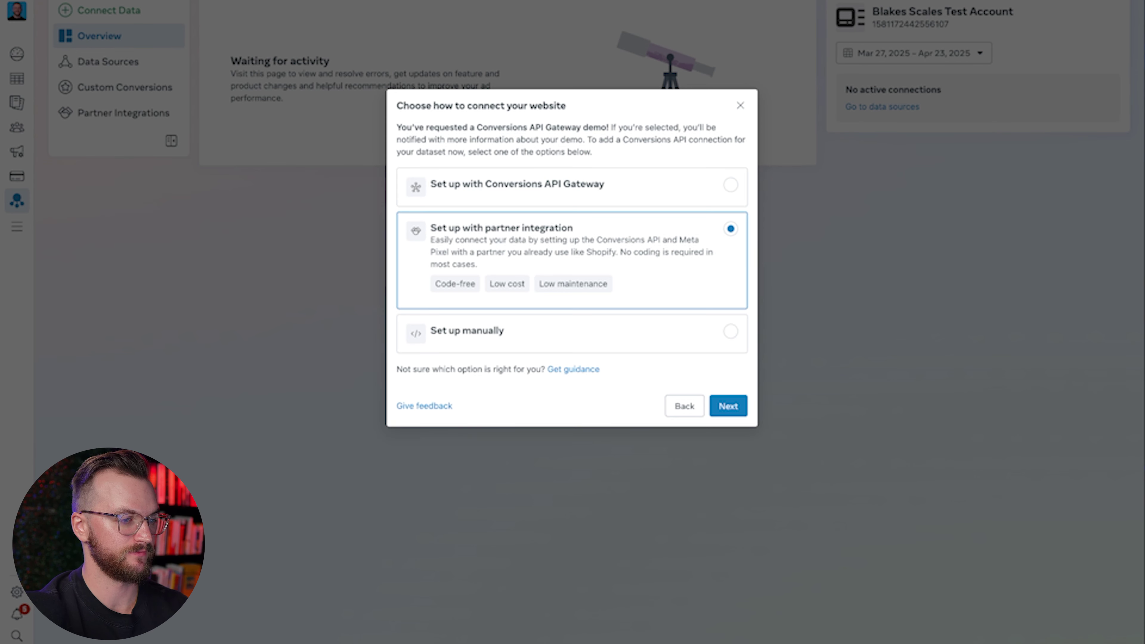
{"action": "left_click", "coordinate": [722, 413]}
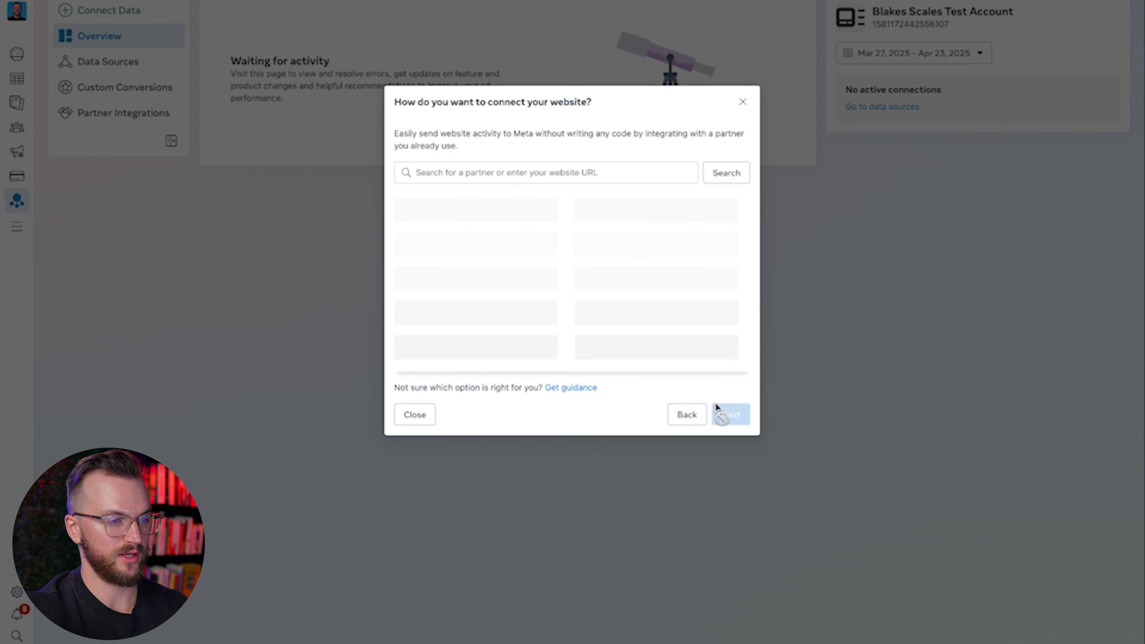
Examine the full list of partner platforms available for connecting the website
{"action": "scroll", "coordinate": [565, 231], "scroll_direction": "down", "scroll_amount": 1}
{"action": "scroll", "coordinate": [565, 230], "scroll_direction": "up", "scroll_amount": 1}
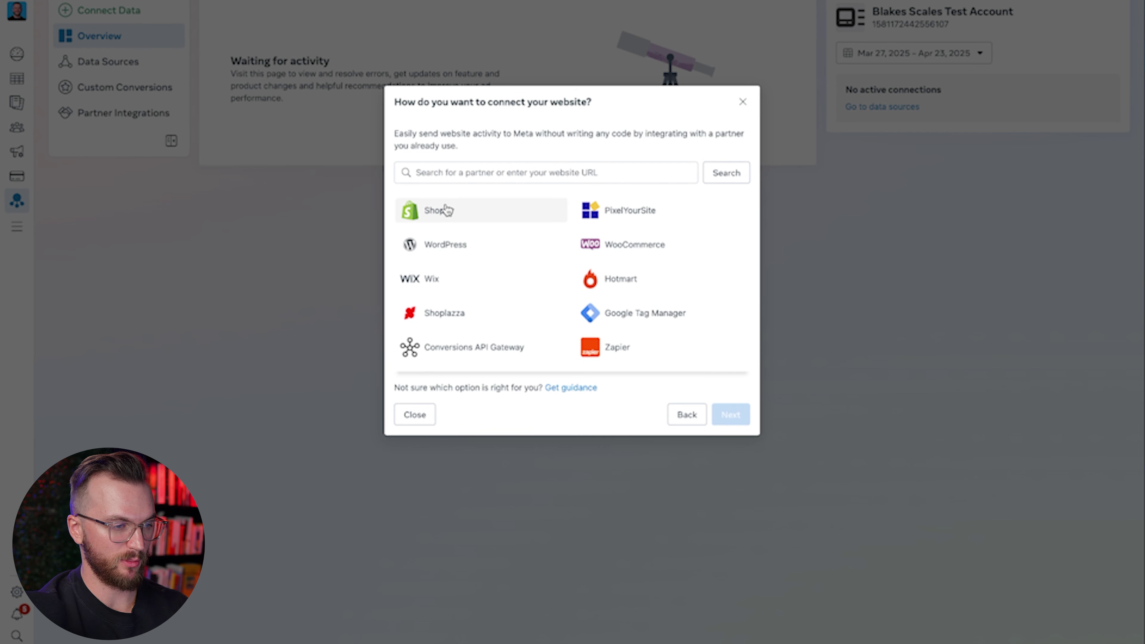
{"action": "scroll", "coordinate": [486, 274], "scroll_direction": "down", "scroll_amount": 1}
{"action": "scroll", "coordinate": [584, 294], "scroll_direction": "down", "scroll_amount": 5}
{"action": "scroll", "coordinate": [583, 293], "scroll_direction": "down", "scroll_amount": 1}
{"action": "scroll", "coordinate": [584, 296], "scroll_direction": "down", "scroll_amount": 1}
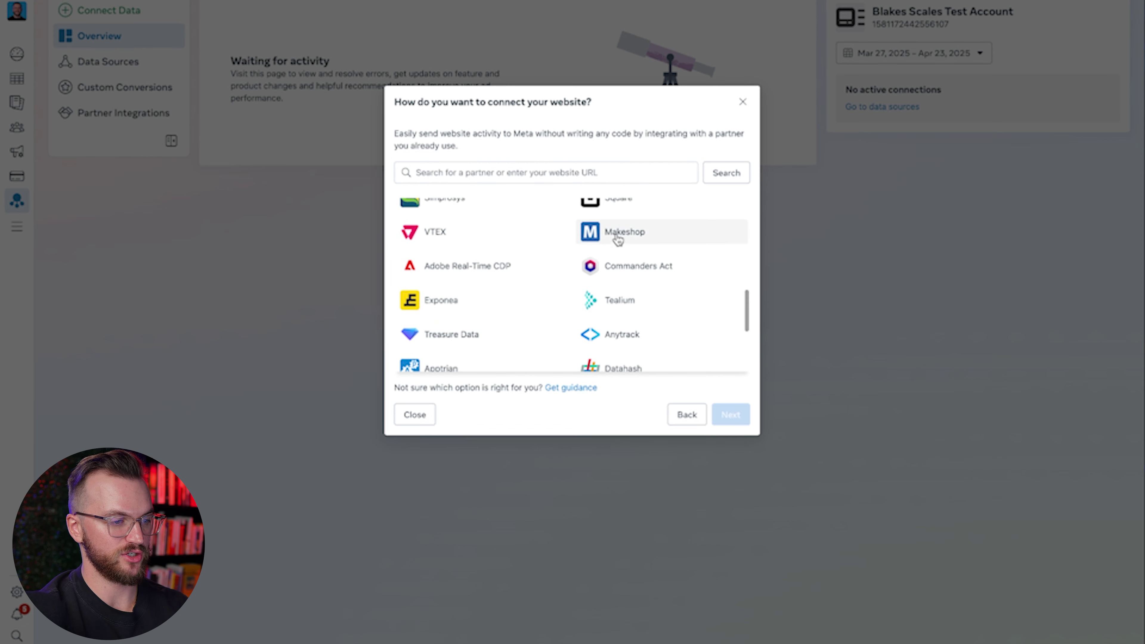
{"action": "scroll", "coordinate": [617, 240], "scroll_direction": "down", "scroll_amount": 4}
{"action": "scroll", "coordinate": [583, 252], "scroll_direction": "up", "scroll_amount": 15}
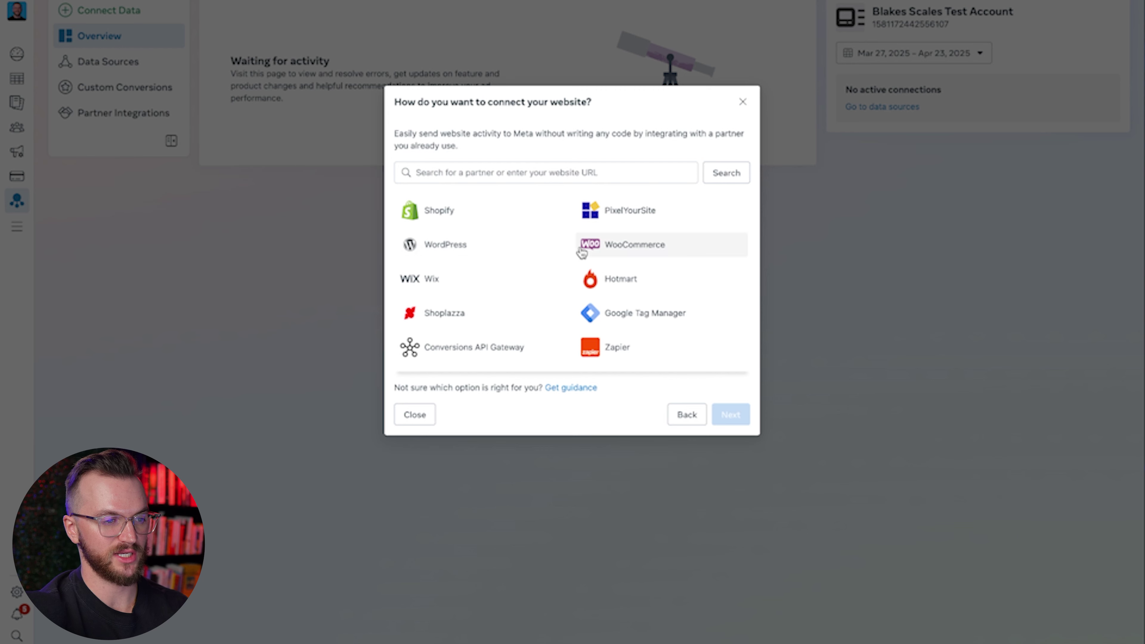
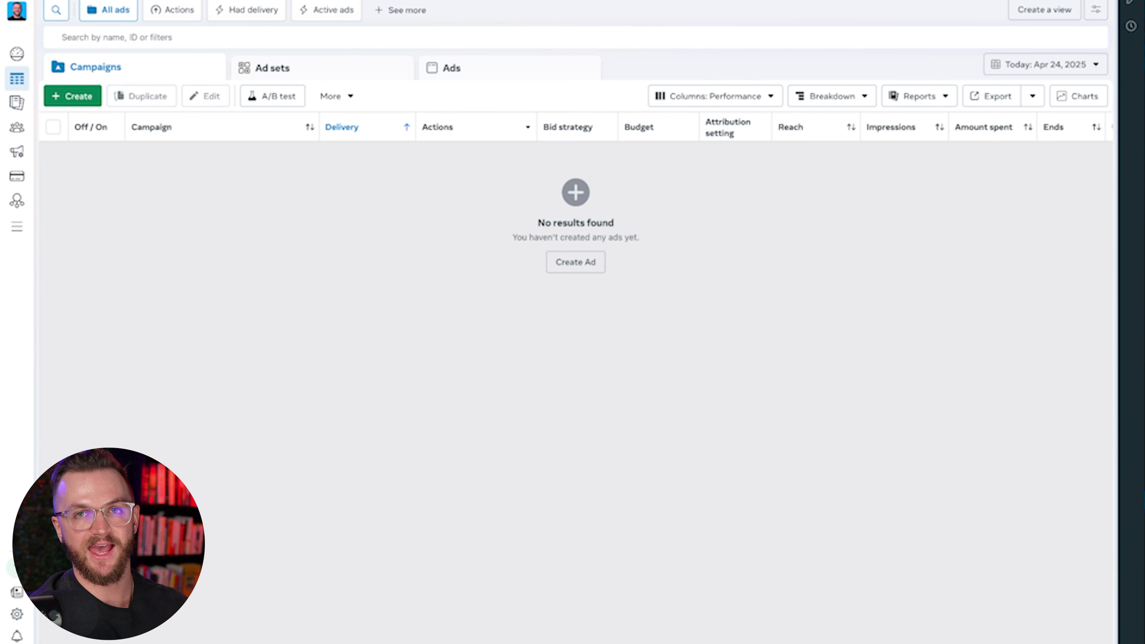
Create a new Auction campaign in Ads Manager with the Sales objective
{"action": "left_click", "coordinate": [70, 100]}
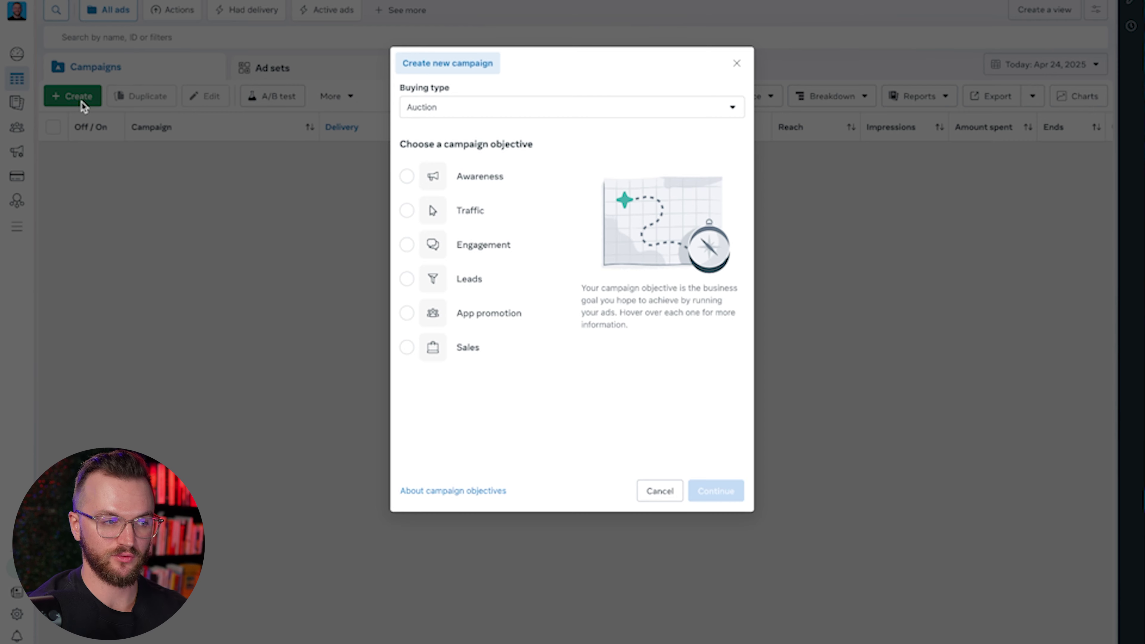
{"action": "left_click", "coordinate": [470, 363]}
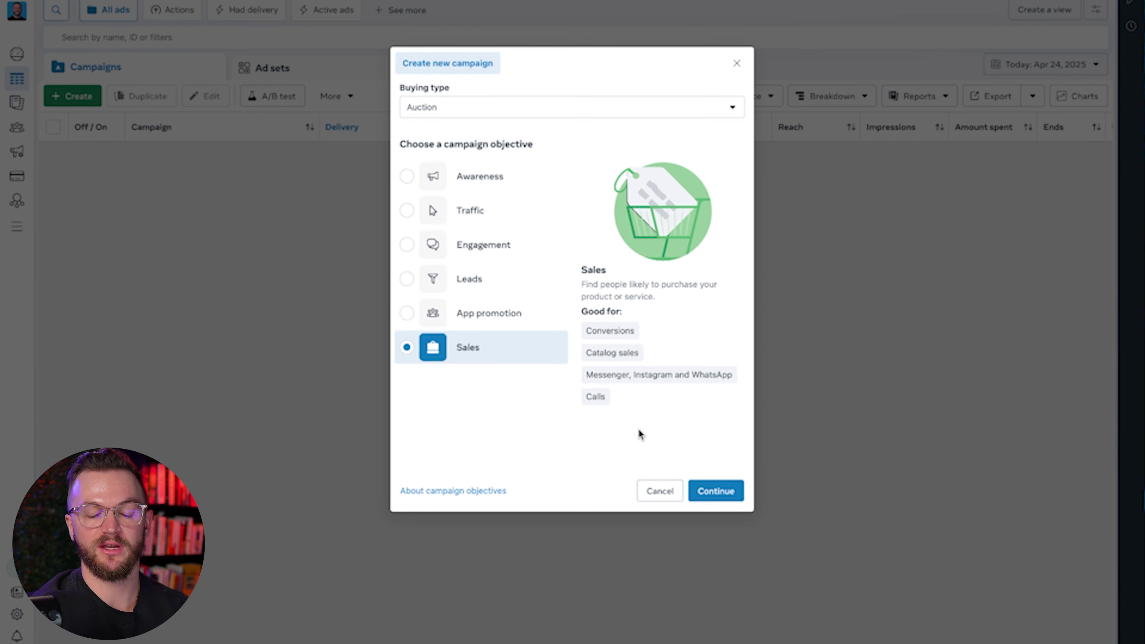
{"action": "left_click", "coordinate": [705, 493]}
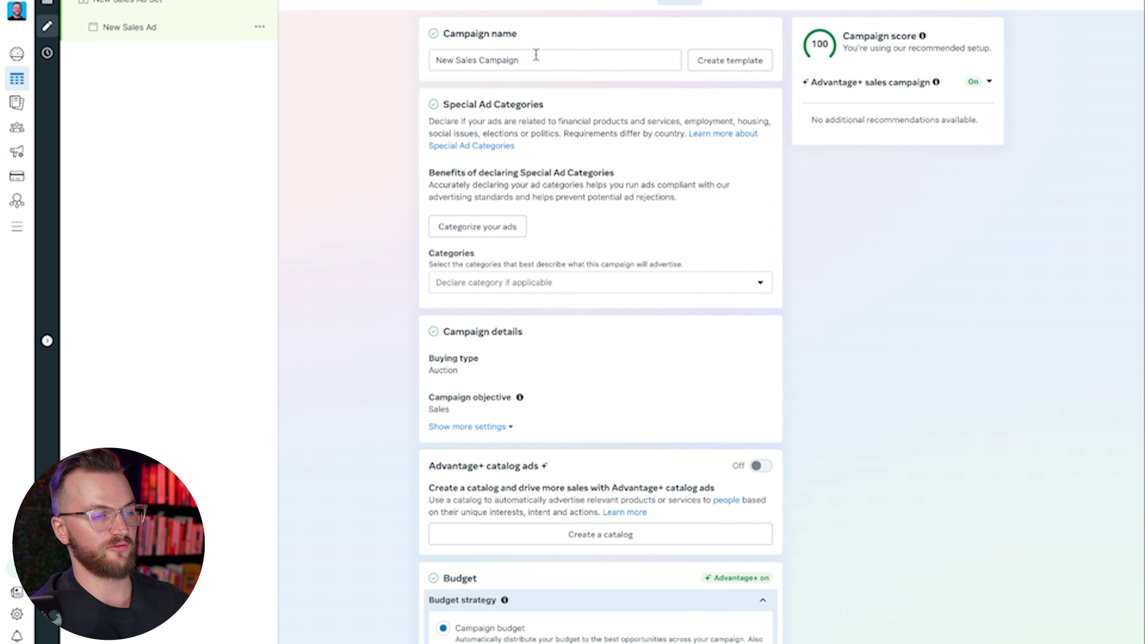
Name the new campaign "Sales | JetAds | 04.2025"
{"action": "left_click_drag", "start_coordinate": [537, 56], "coordinate": [411, 46]}
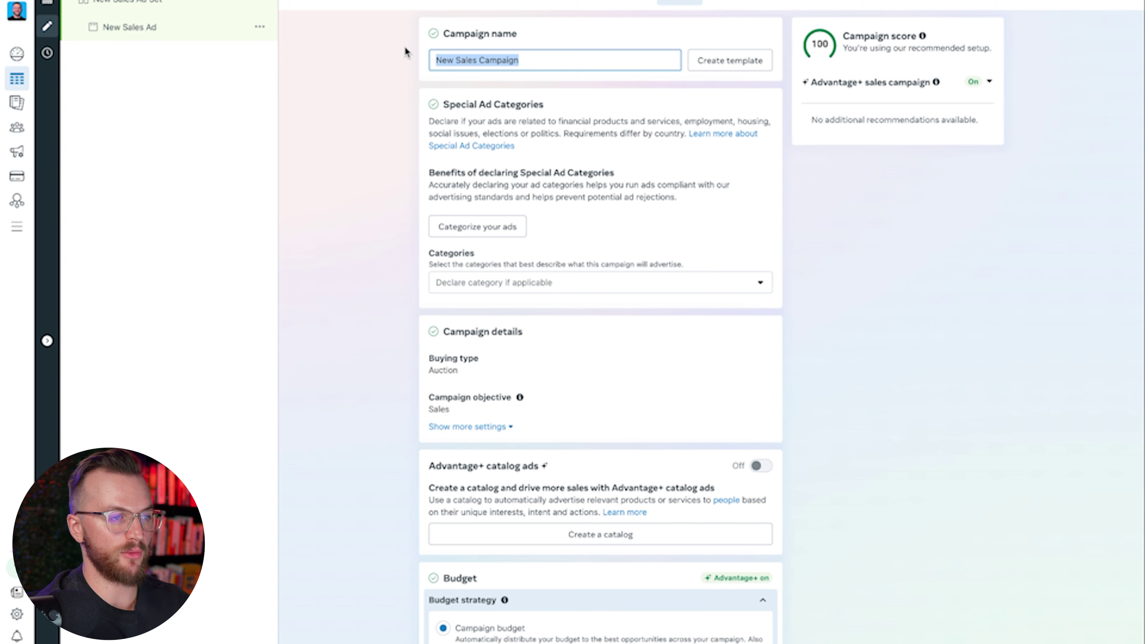
{"action": "type", "text": "Sales |"}
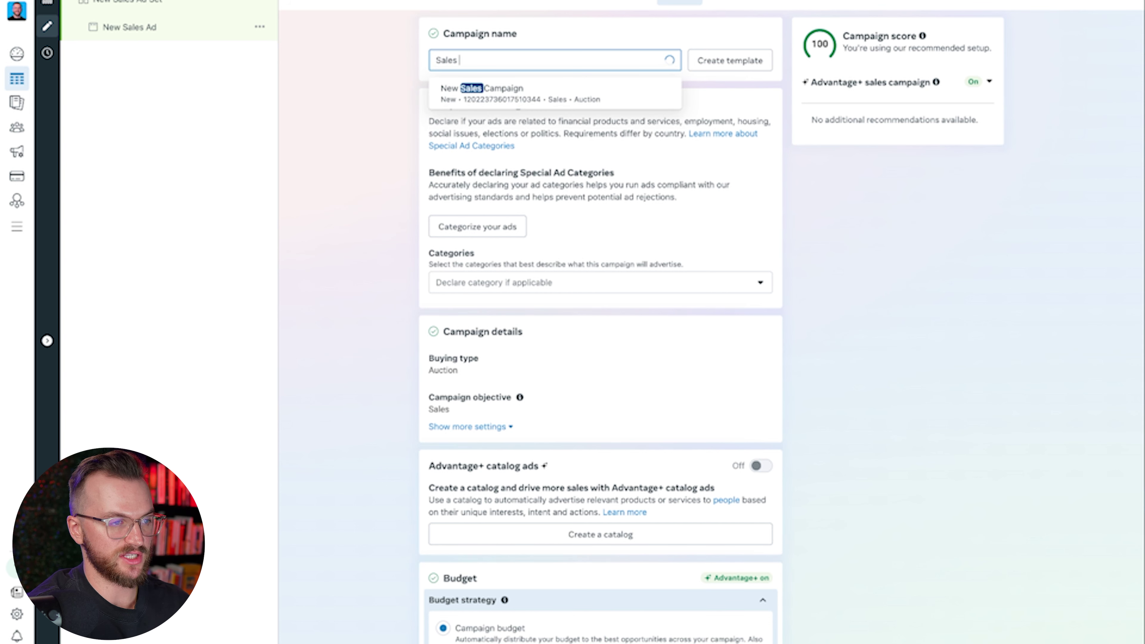
{"action": "type", "text": " JetAds"}
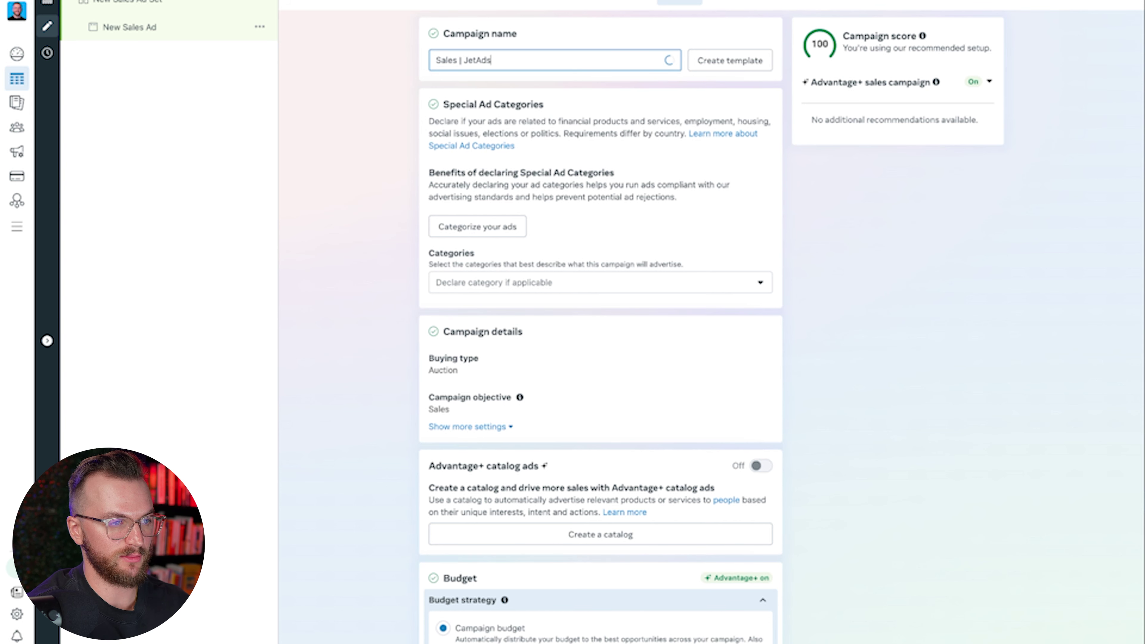
{"action": "type", "text": " | 04.2025"}
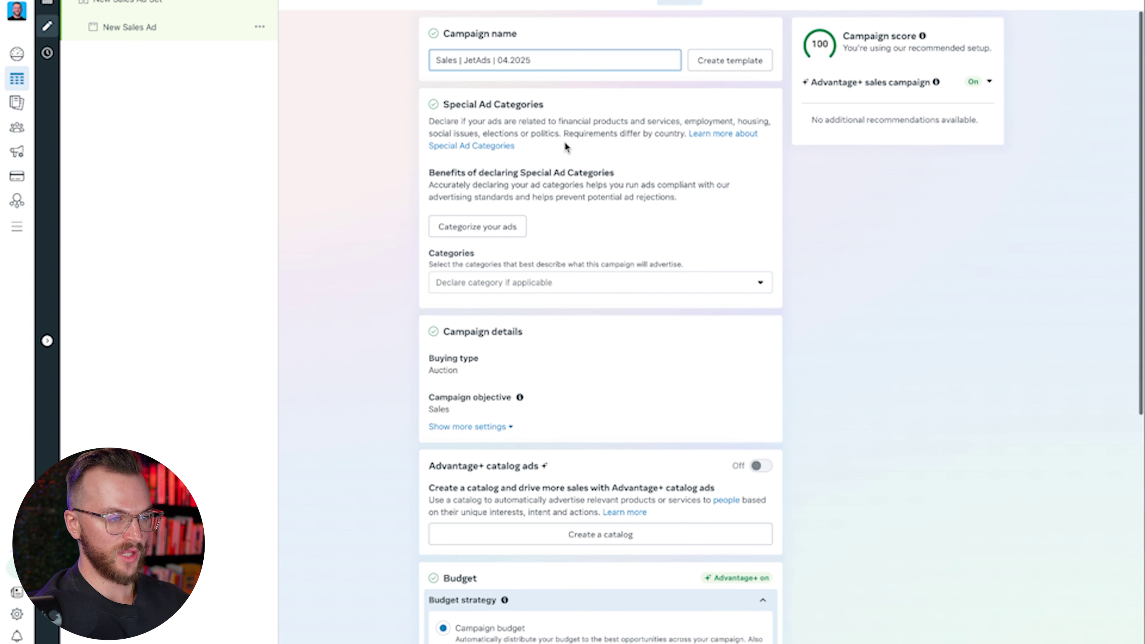
{"action": "scroll", "coordinate": [546, 213], "scroll_direction": "down", "scroll_amount": 2}
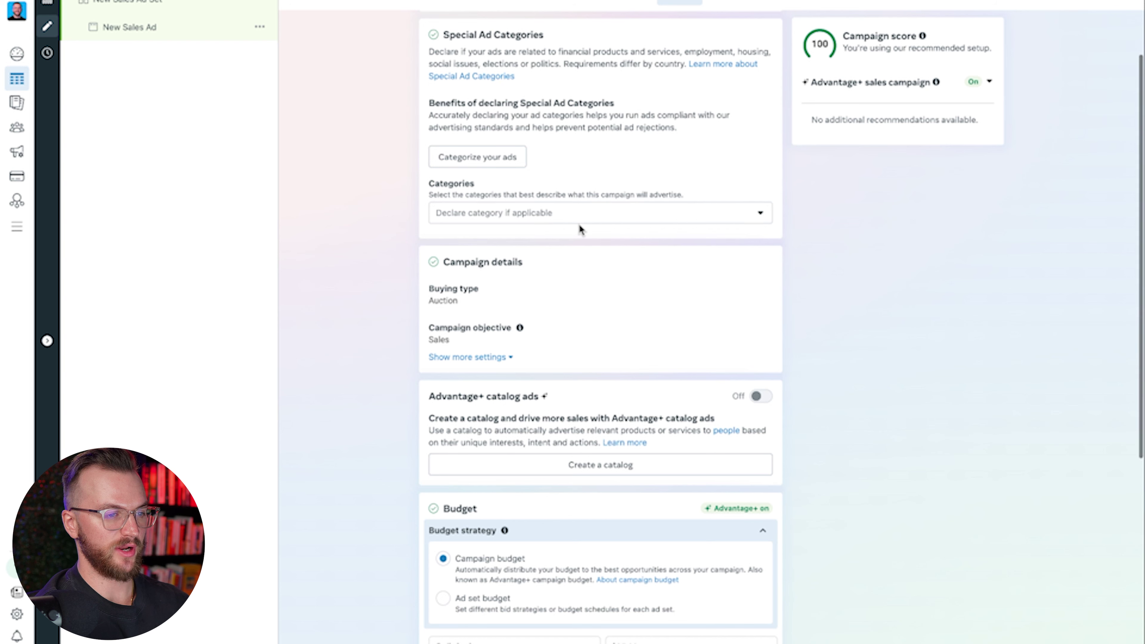
{"action": "scroll", "coordinate": [590, 224], "scroll_direction": "down", "scroll_amount": 2}
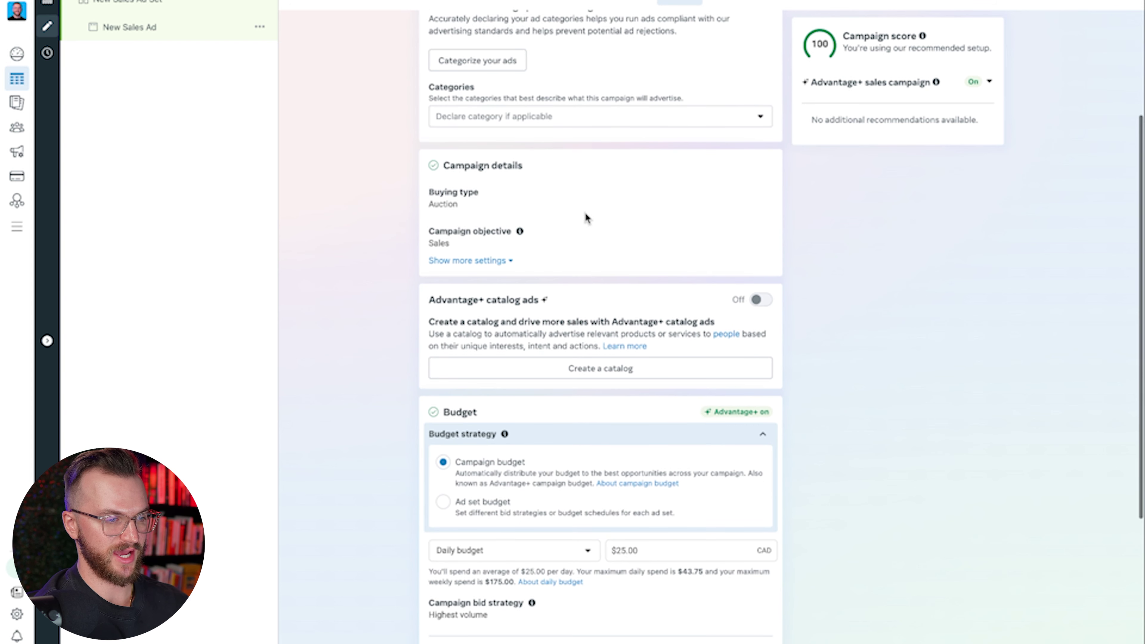
Review the special ad categories and the campaign spending limit options, keeping no category declared and no limit set
{"action": "left_click", "coordinate": [563, 120]}
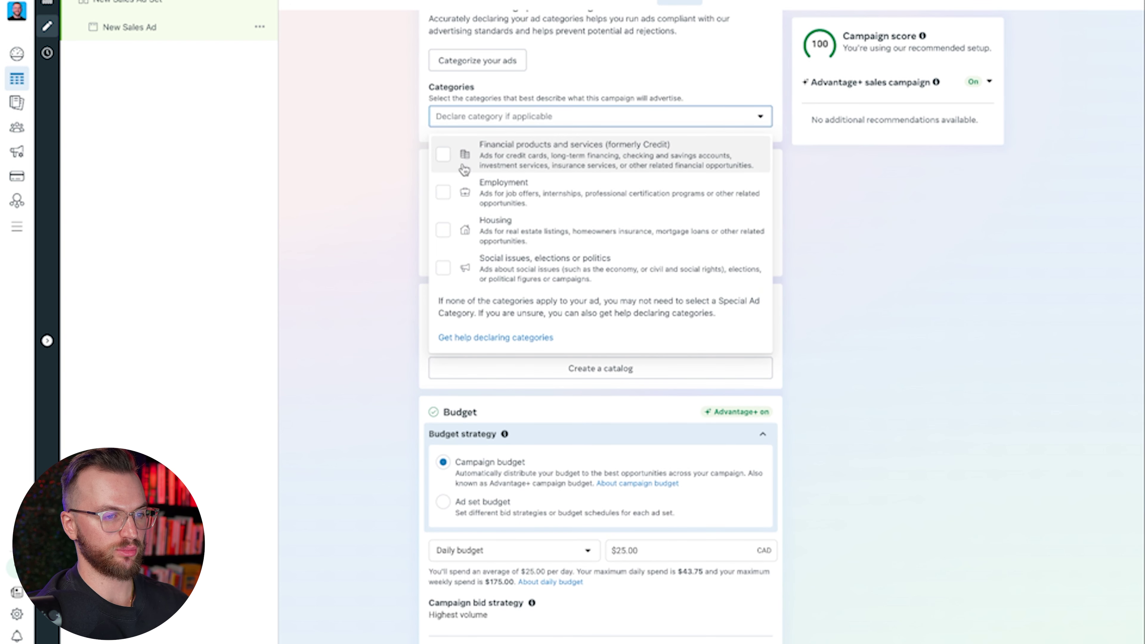
{"action": "left_click", "coordinate": [302, 222]}
{"action": "scroll", "coordinate": [601, 270], "scroll_direction": "down", "scroll_amount": 1}
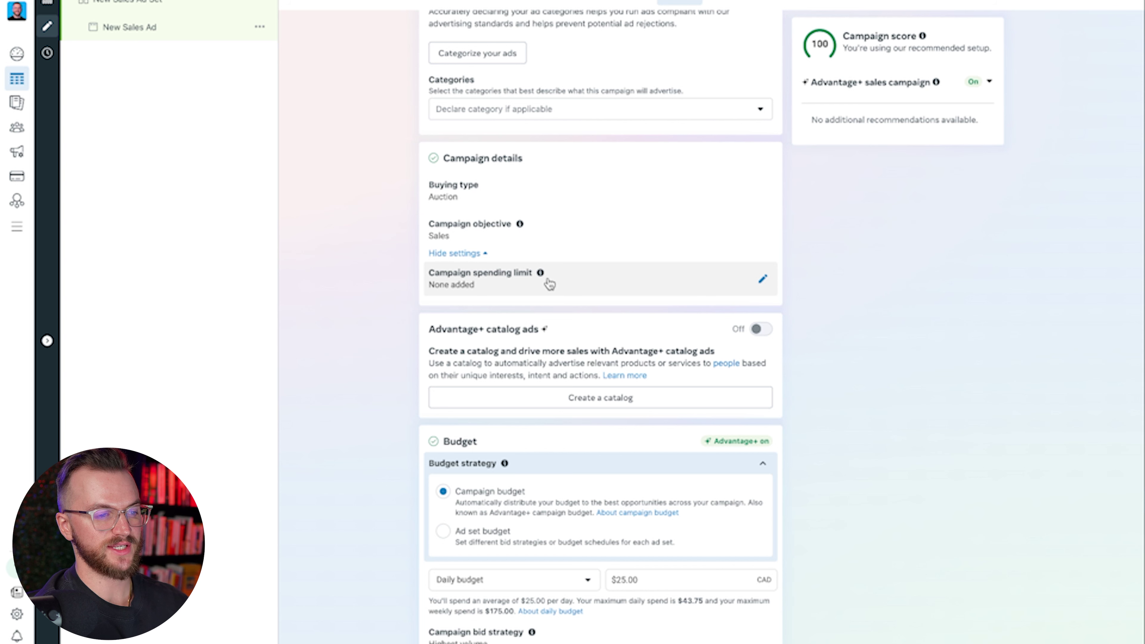
{"action": "left_click", "coordinate": [763, 279]}
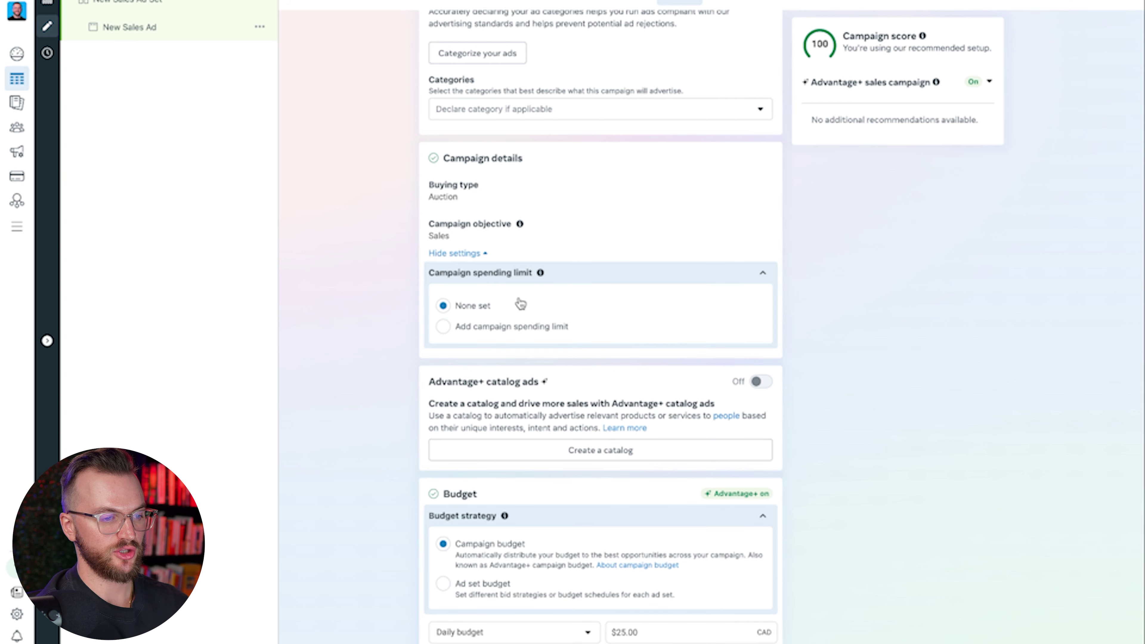
{"action": "left_click", "coordinate": [763, 272]}
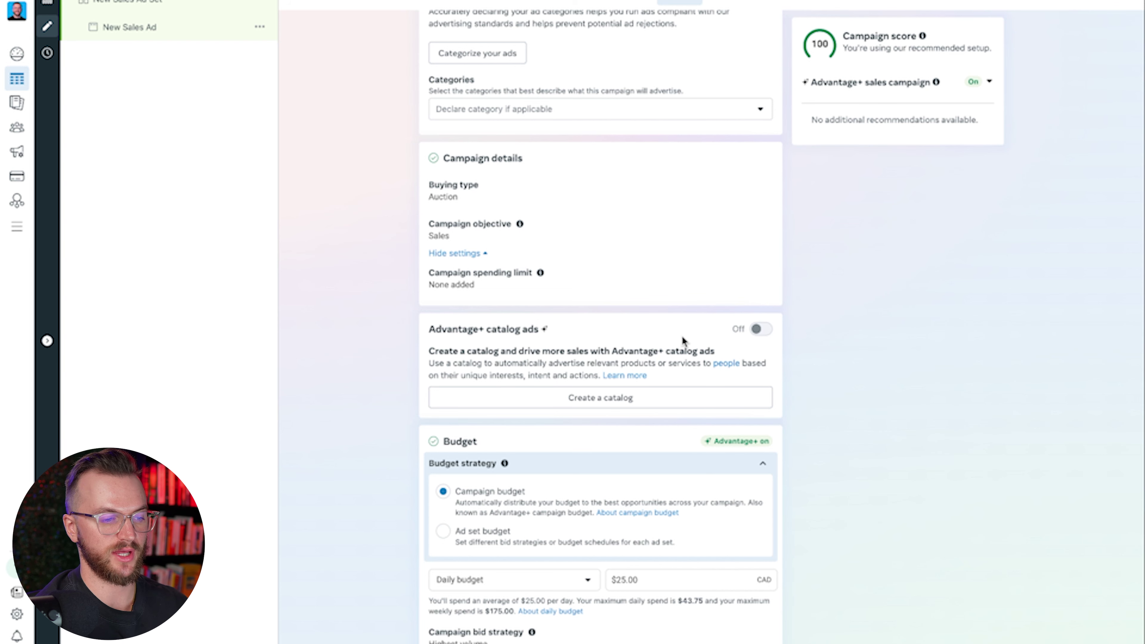
Set the campaign's daily budget to $100.00 CAD, keeping the campaign budget strategy
{"action": "scroll", "coordinate": [682, 339], "scroll_direction": "down", "scroll_amount": 3}
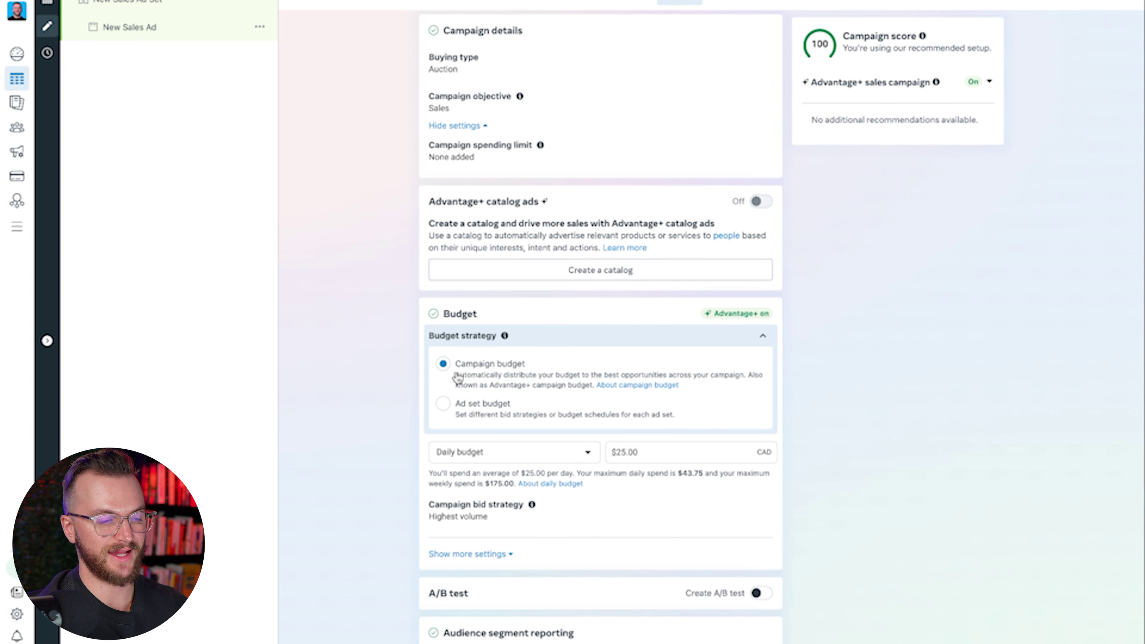
{"action": "left_click", "coordinate": [628, 449]}
{"action": "key", "text": "BackSpace"}
{"action": "key", "text": "BackSpace"}
{"action": "type", "text": "100"}
Review the campaign bid strategy options and choose Highest volume
{"action": "scroll", "coordinate": [726, 389], "scroll_direction": "down", "scroll_amount": 3}
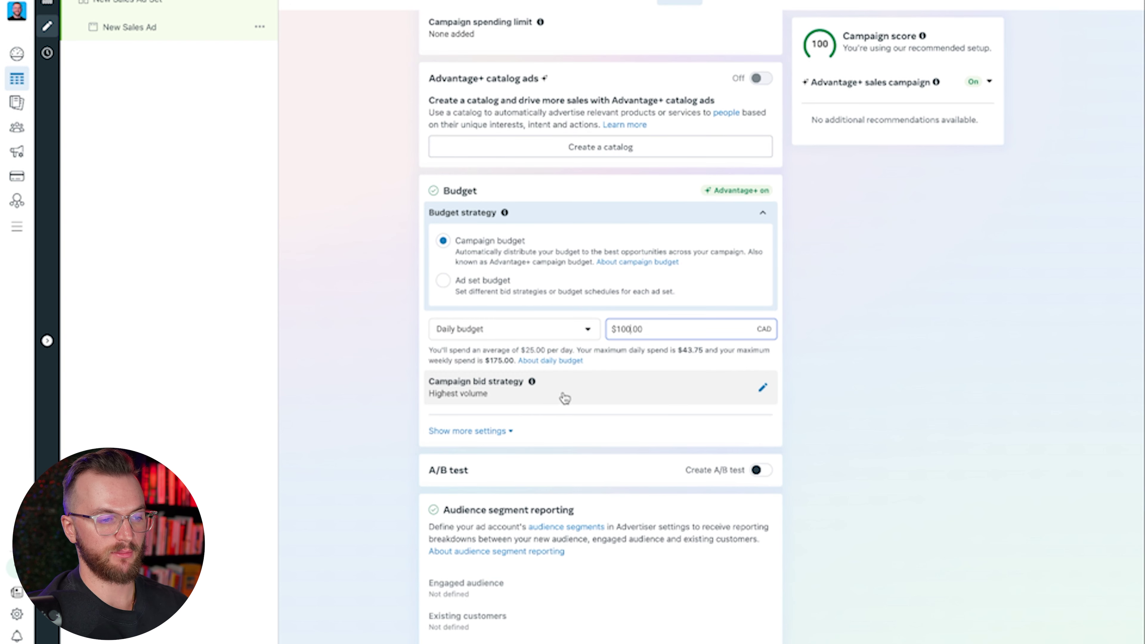
{"action": "left_click", "coordinate": [763, 390]}
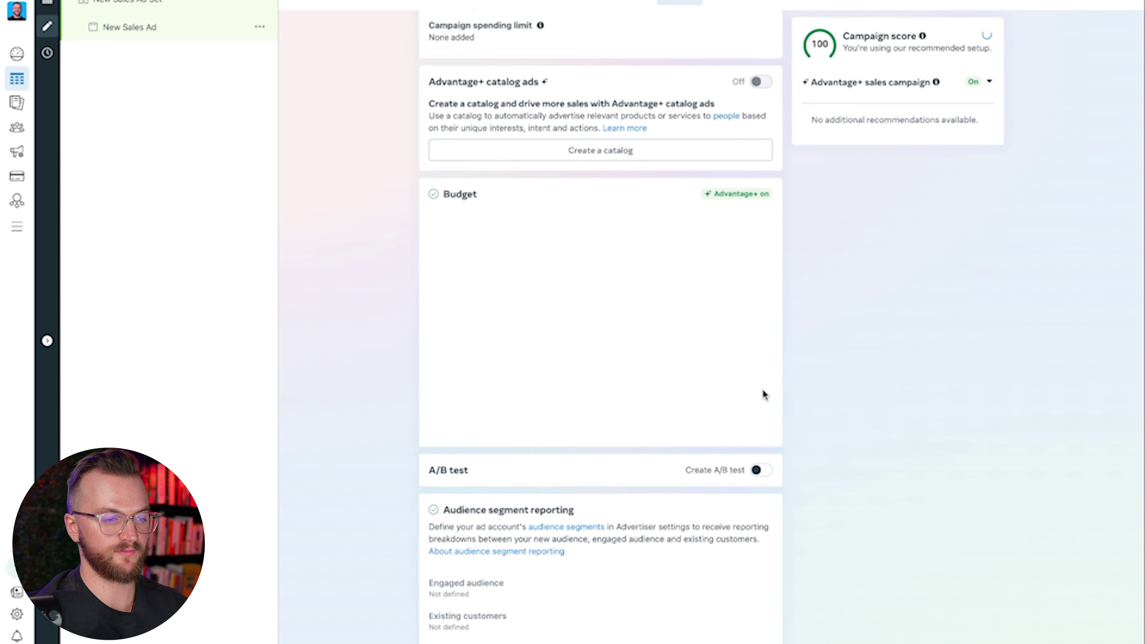
{"action": "mouse_move", "coordinate": [532, 383]}
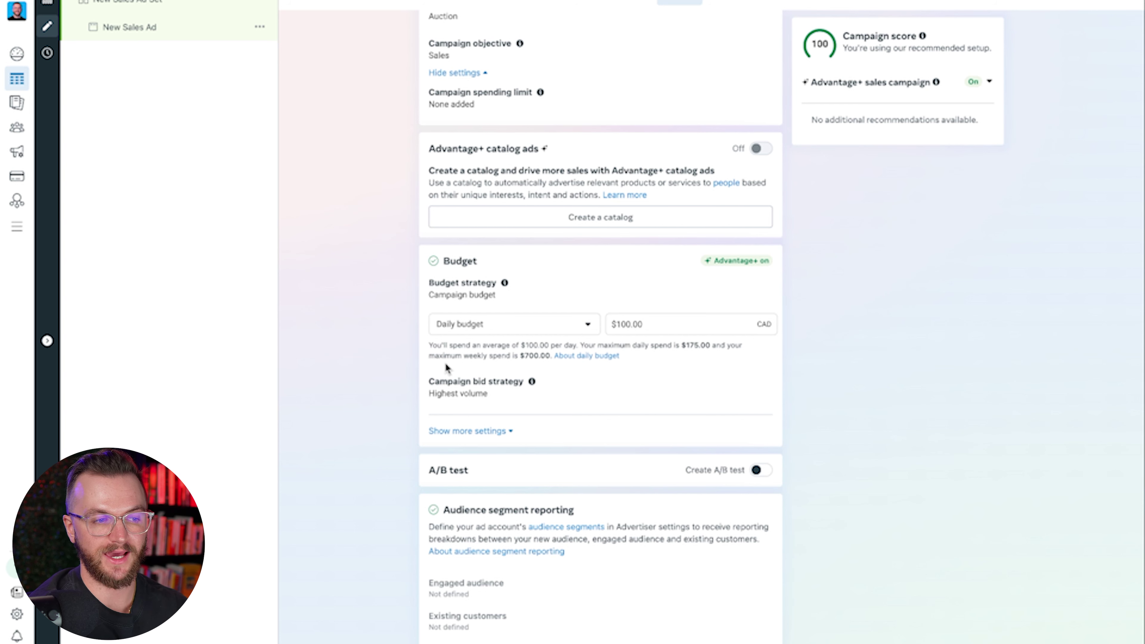
{"action": "left_click", "coordinate": [478, 368]}
{"action": "left_click", "coordinate": [489, 383]}
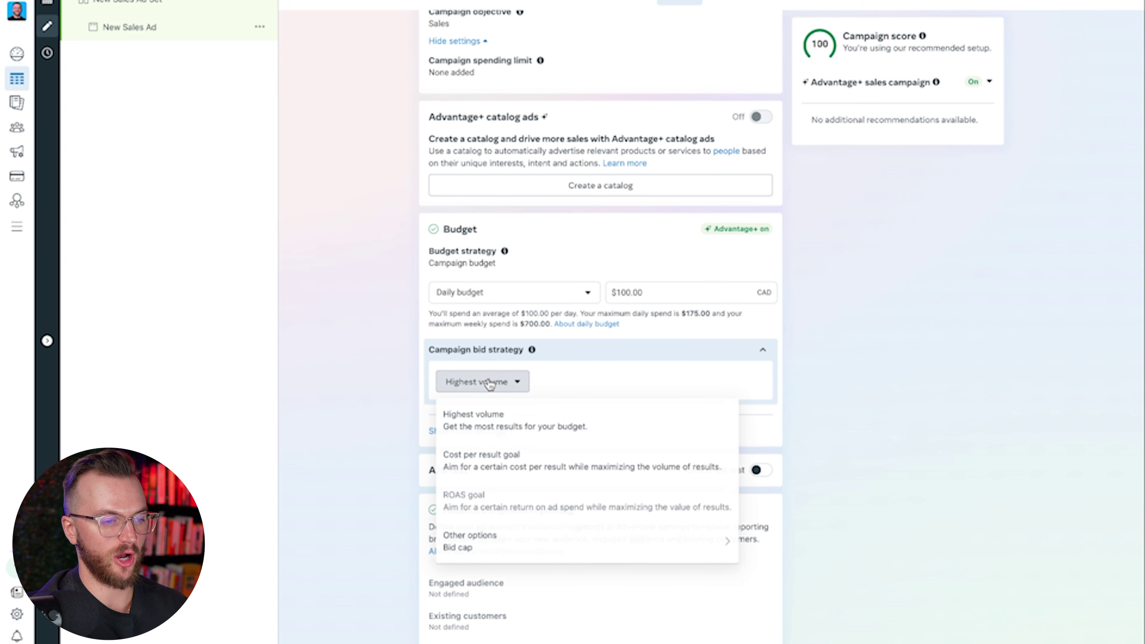
{"action": "mouse_move", "coordinate": [504, 508]}
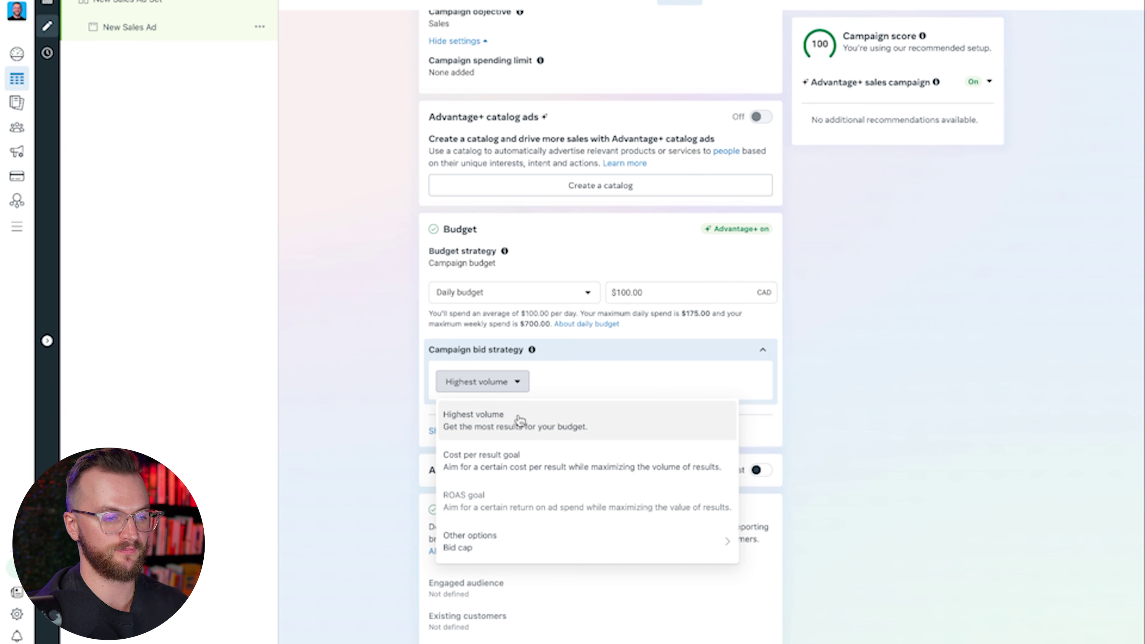
{"action": "left_click", "coordinate": [510, 420]}
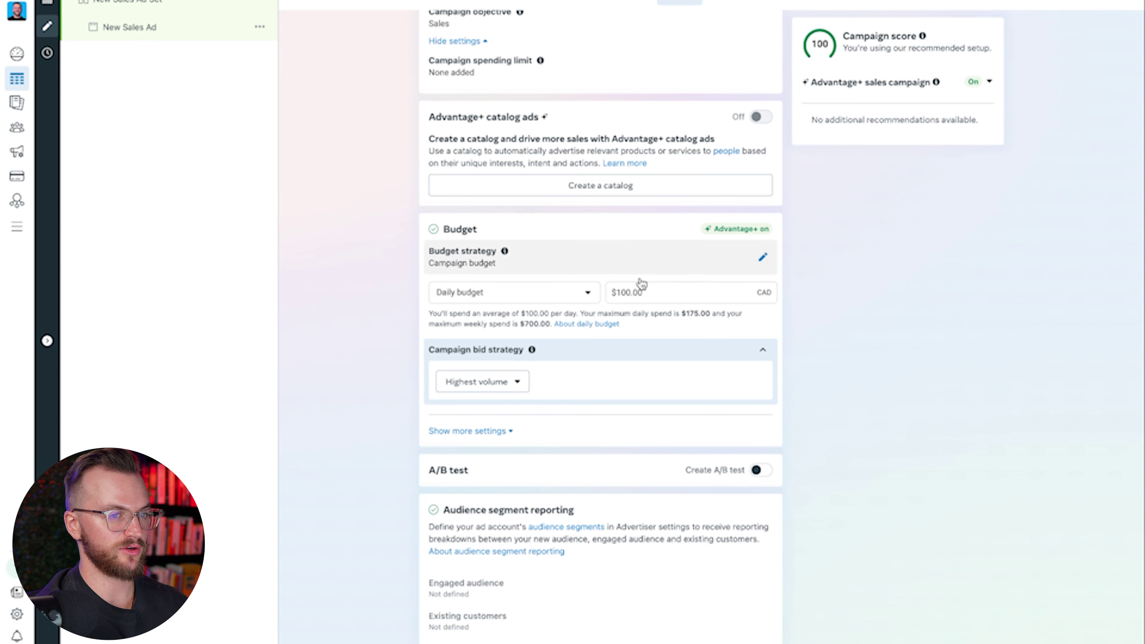
Set the ad set's conversion location to Website and review the performance goals, keeping Maximize number of conversions
{"action": "scroll", "coordinate": [539, 411], "scroll_direction": "up", "scroll_amount": 5}
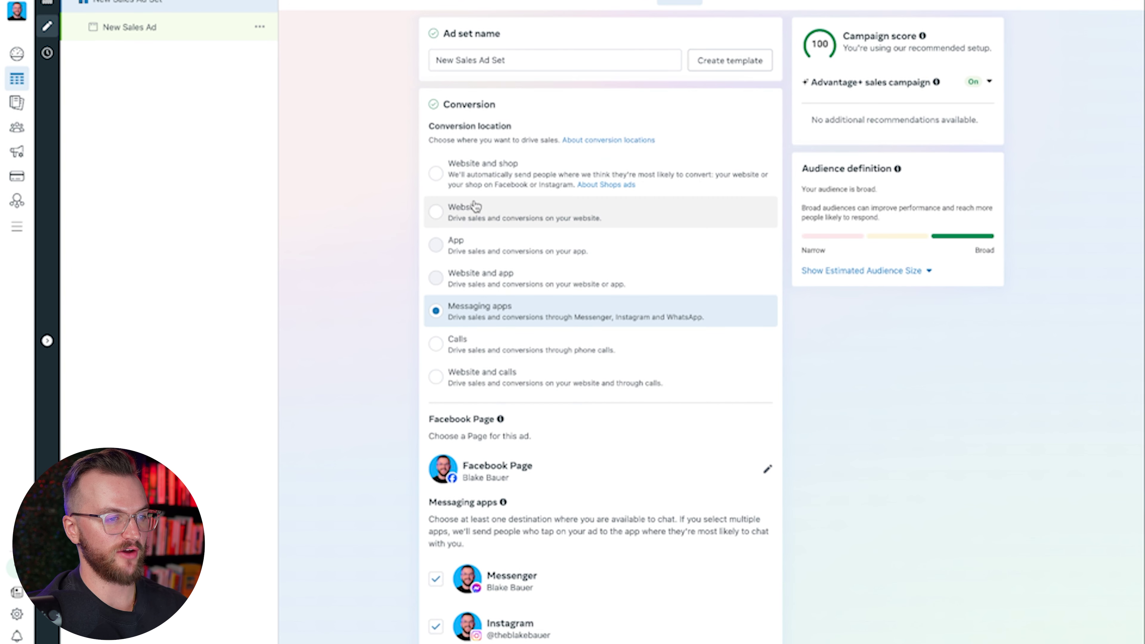
{"action": "left_click", "coordinate": [452, 222]}
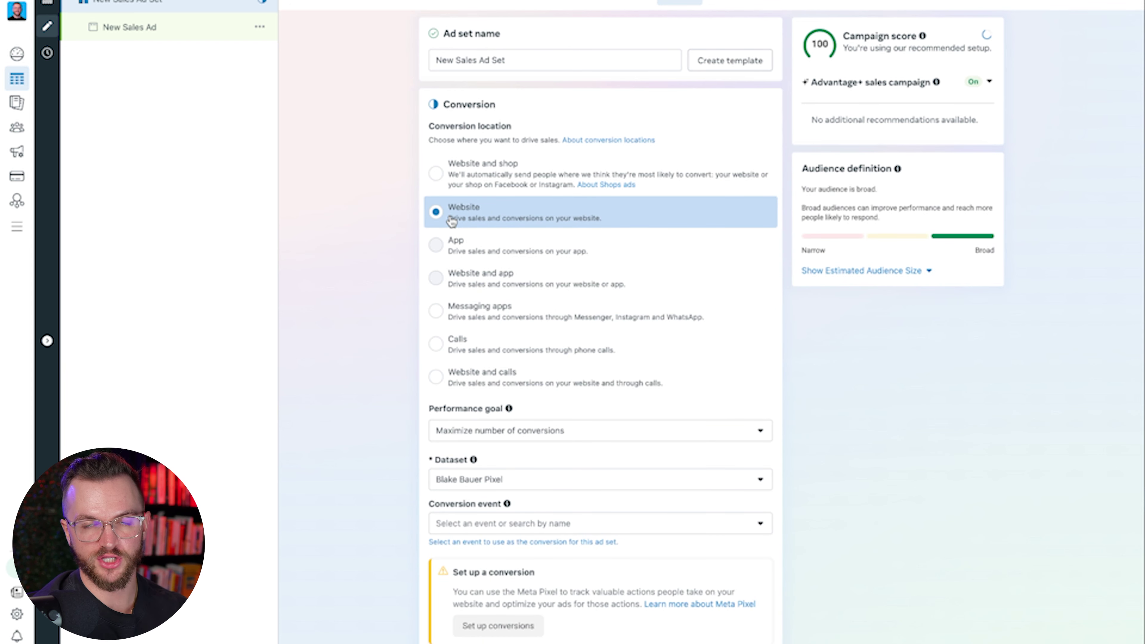
{"action": "left_click", "coordinate": [532, 440]}
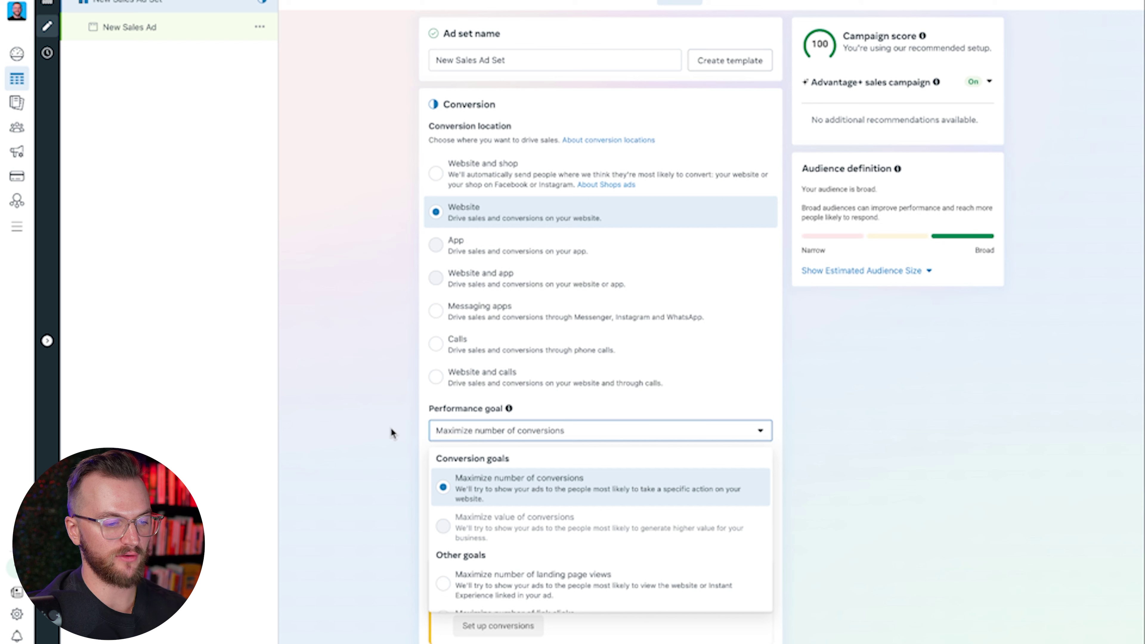
{"action": "scroll", "coordinate": [543, 517], "scroll_direction": "down", "scroll_amount": 1}
{"action": "mouse_move", "coordinate": [543, 517]}
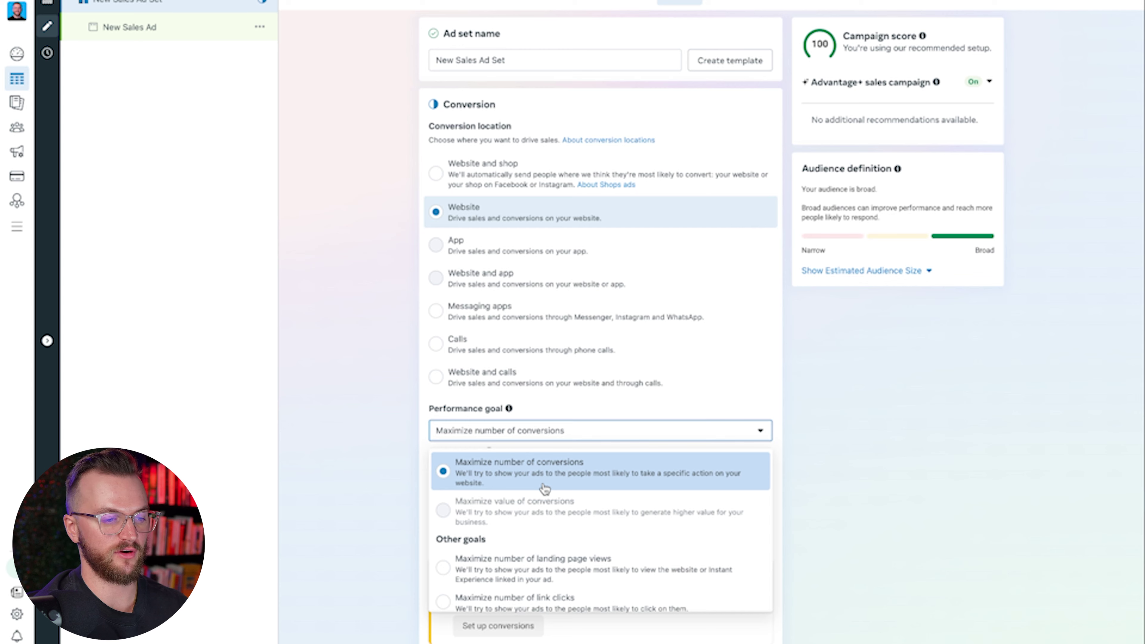
{"action": "scroll", "coordinate": [545, 488], "scroll_direction": "down", "scroll_amount": 3}
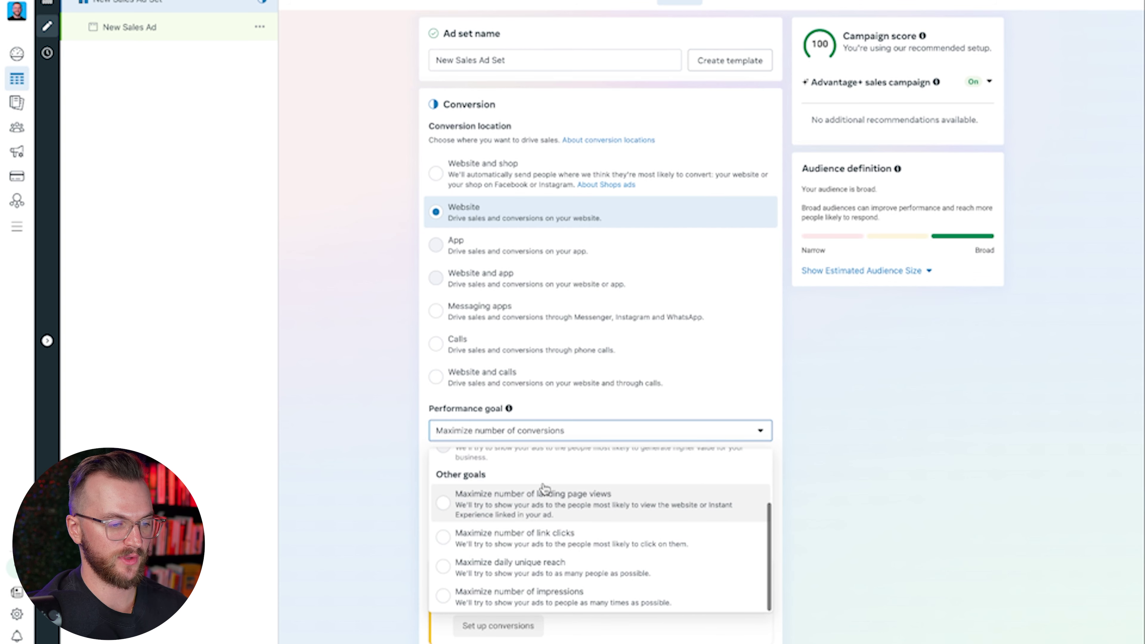
{"action": "scroll", "coordinate": [544, 507], "scroll_direction": "up", "scroll_amount": 3}
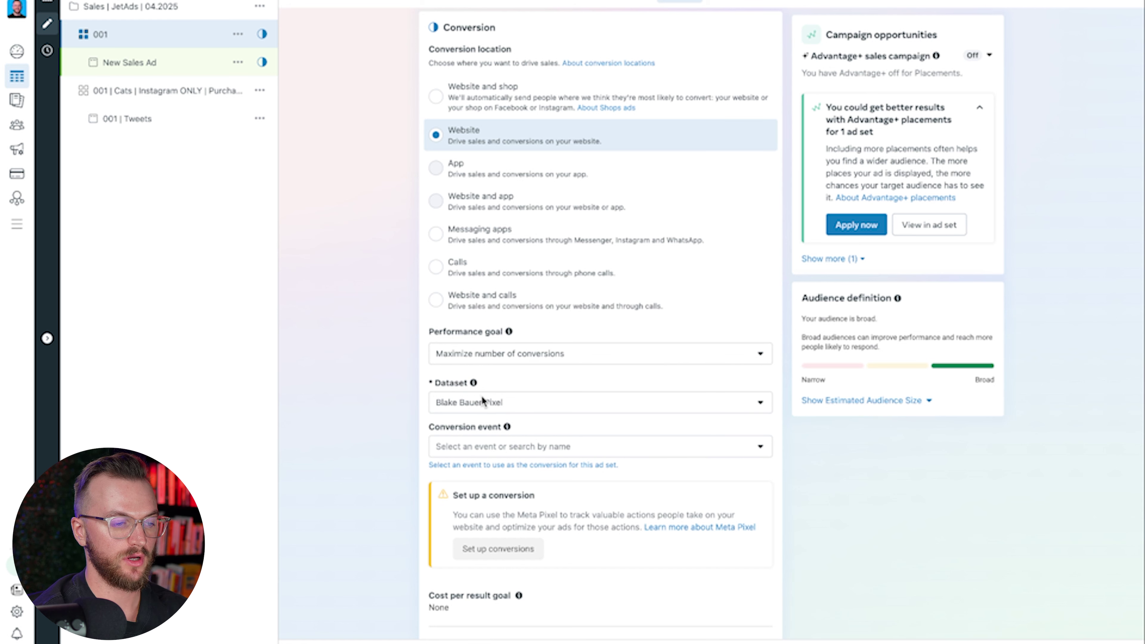
Choose Purchase as the ad set's conversion event
{"action": "left_click", "coordinate": [522, 446]}
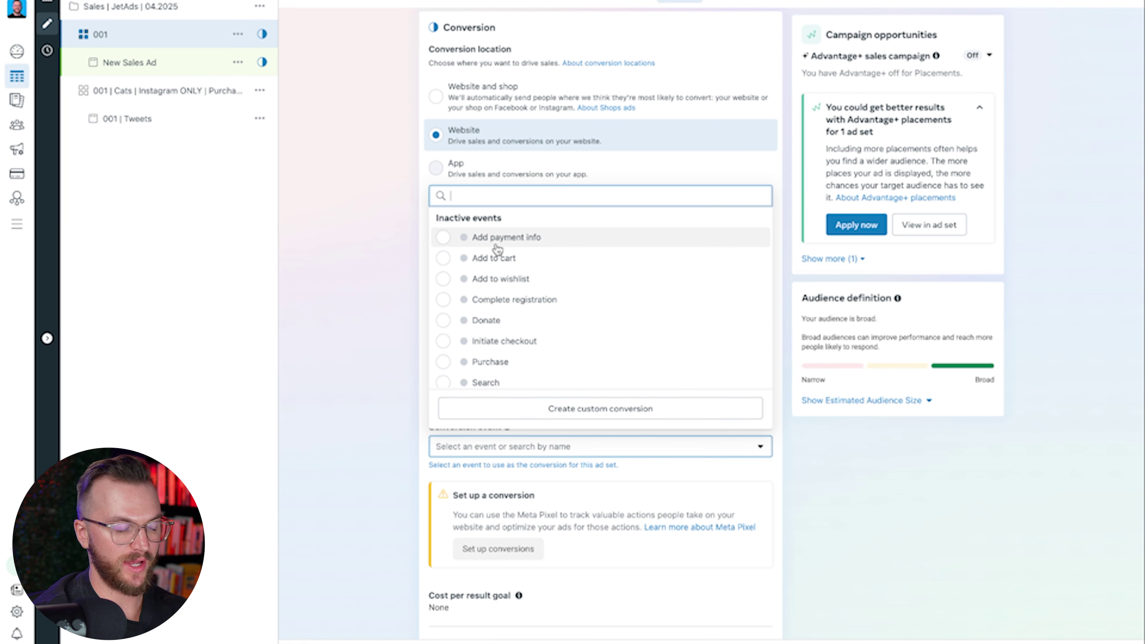
{"action": "mouse_move", "coordinate": [510, 374]}
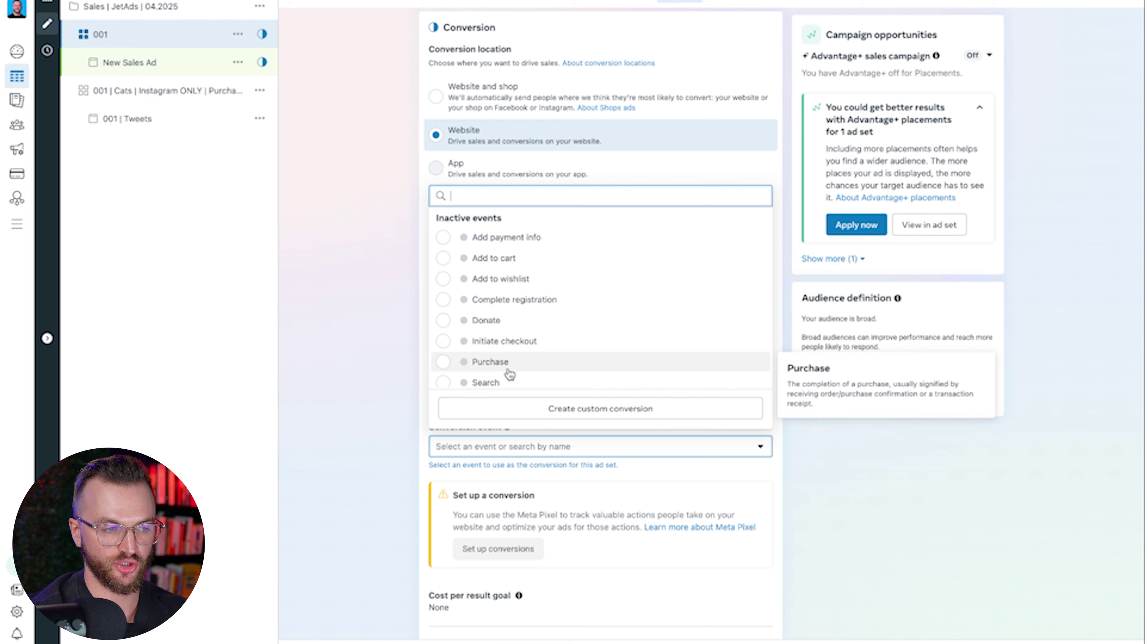
{"action": "left_click", "coordinate": [510, 374]}
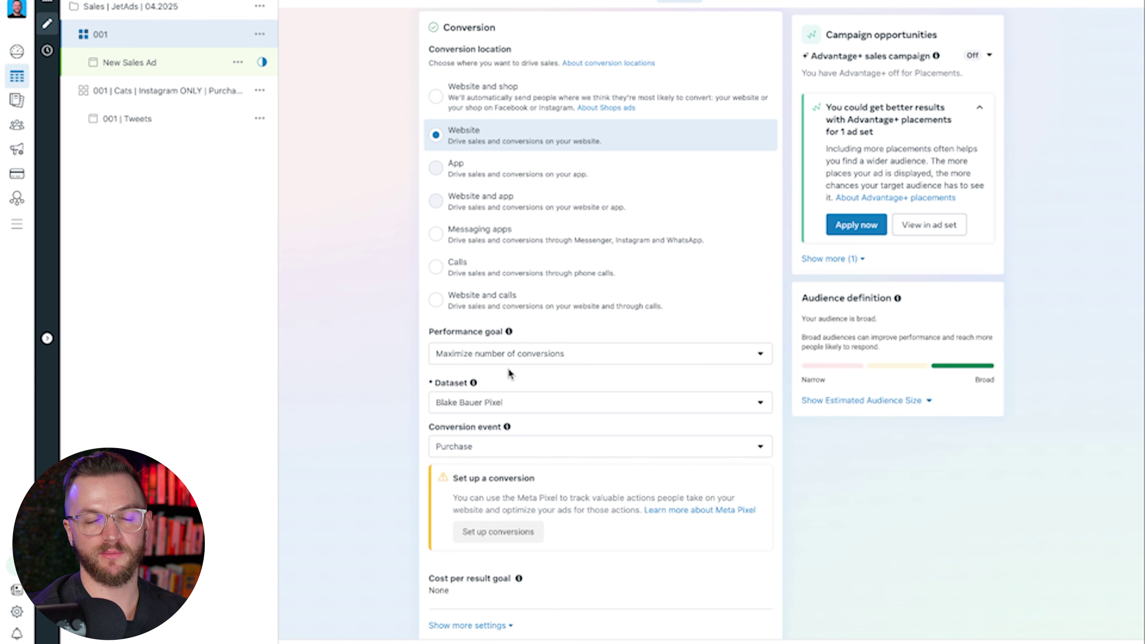
Schedule the ad set to start on Apr 25, 2025 at 12:00 AM
{"action": "scroll", "coordinate": [508, 369], "scroll_direction": "down", "scroll_amount": 5}
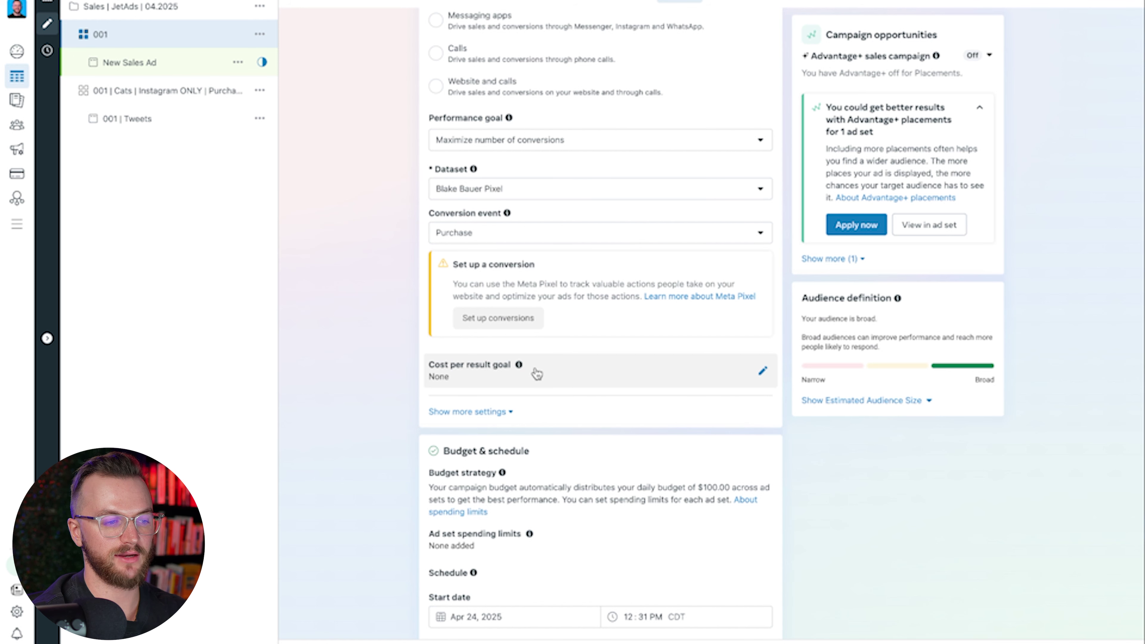
{"action": "scroll", "coordinate": [562, 305], "scroll_direction": "down", "scroll_amount": 5}
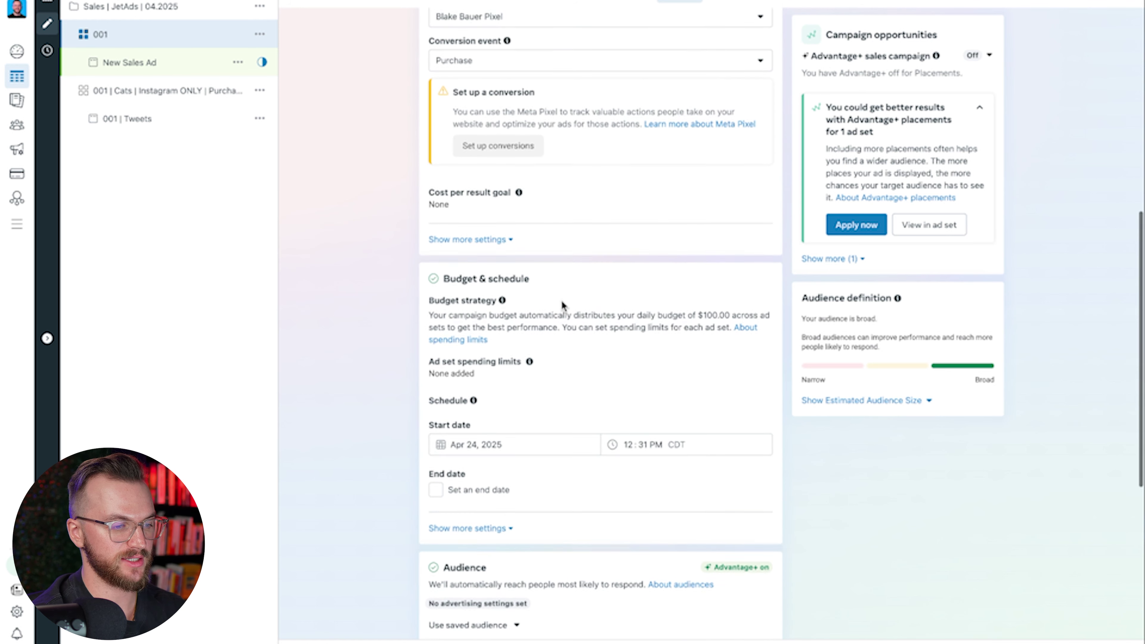
{"action": "scroll", "coordinate": [562, 305], "scroll_direction": "down", "scroll_amount": 1}
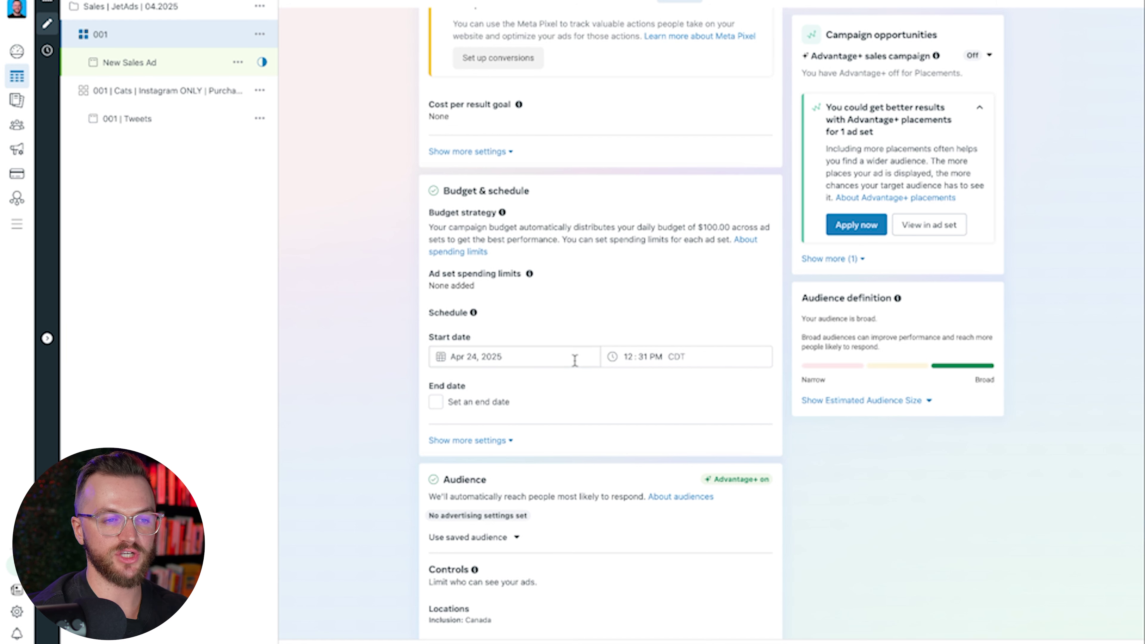
{"action": "left_click", "coordinate": [629, 356]}
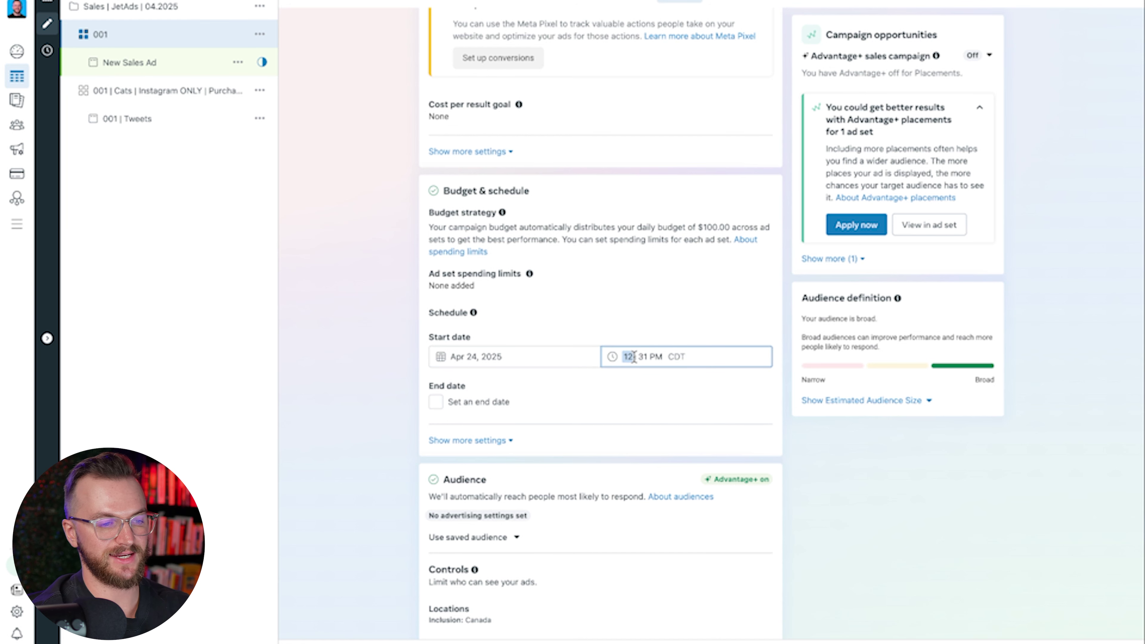
{"action": "left_click", "coordinate": [505, 355]}
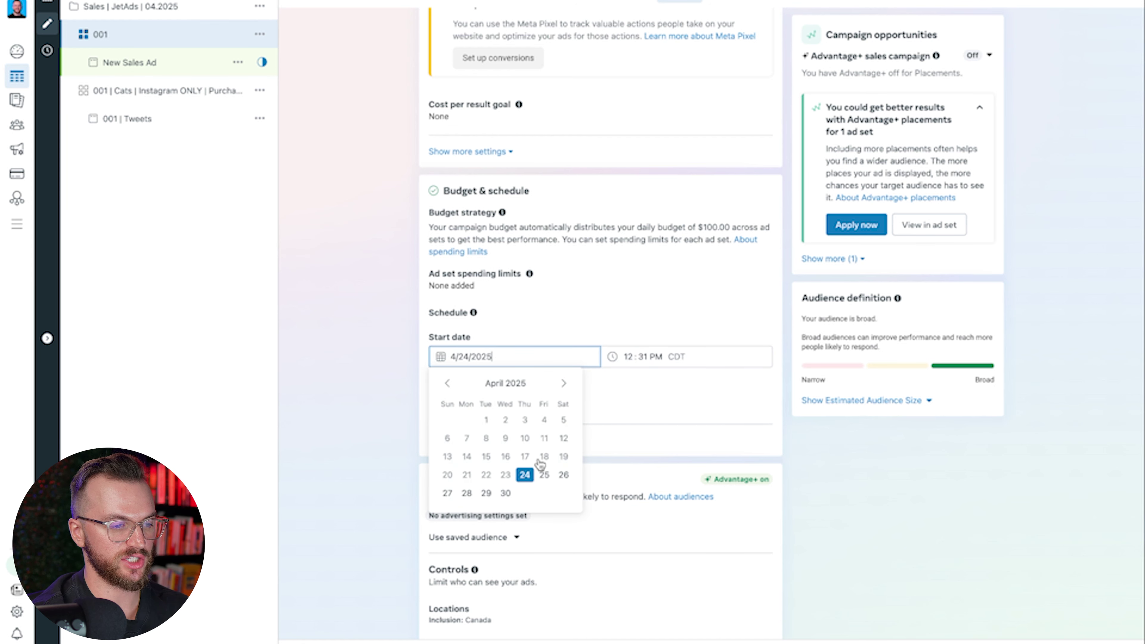
{"action": "left_click", "coordinate": [545, 474]}
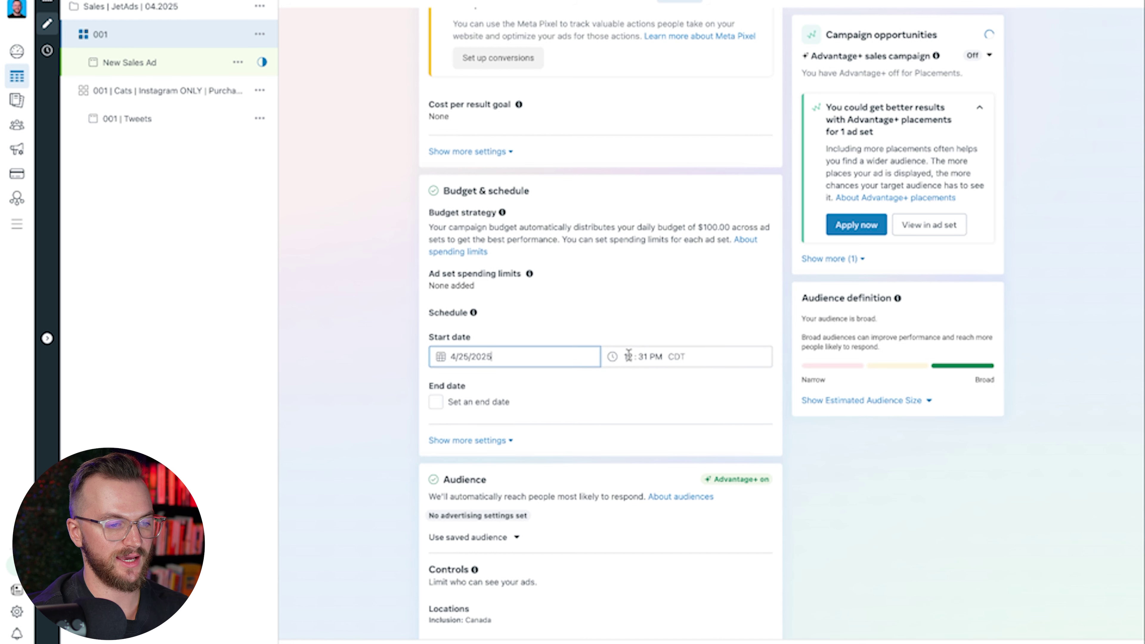
{"action": "left_click", "coordinate": [646, 356]}
{"action": "type", "text": "31"}
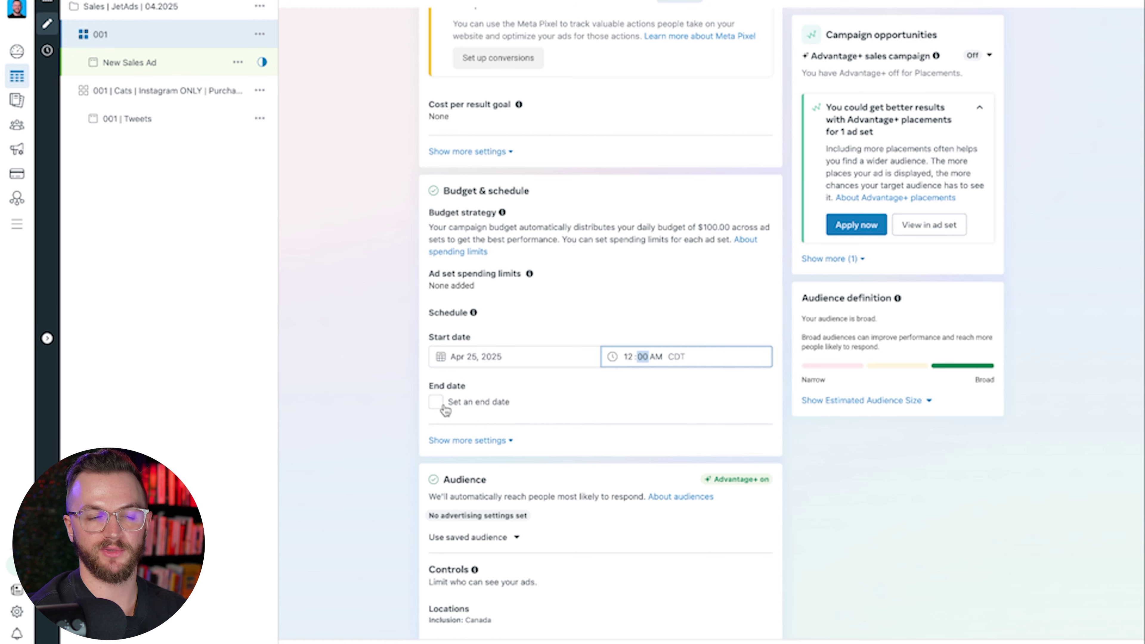
Replace Canada with the United States as the included location in the ad set's audience controls
{"action": "scroll", "coordinate": [788, 381], "scroll_direction": "down", "scroll_amount": 5}
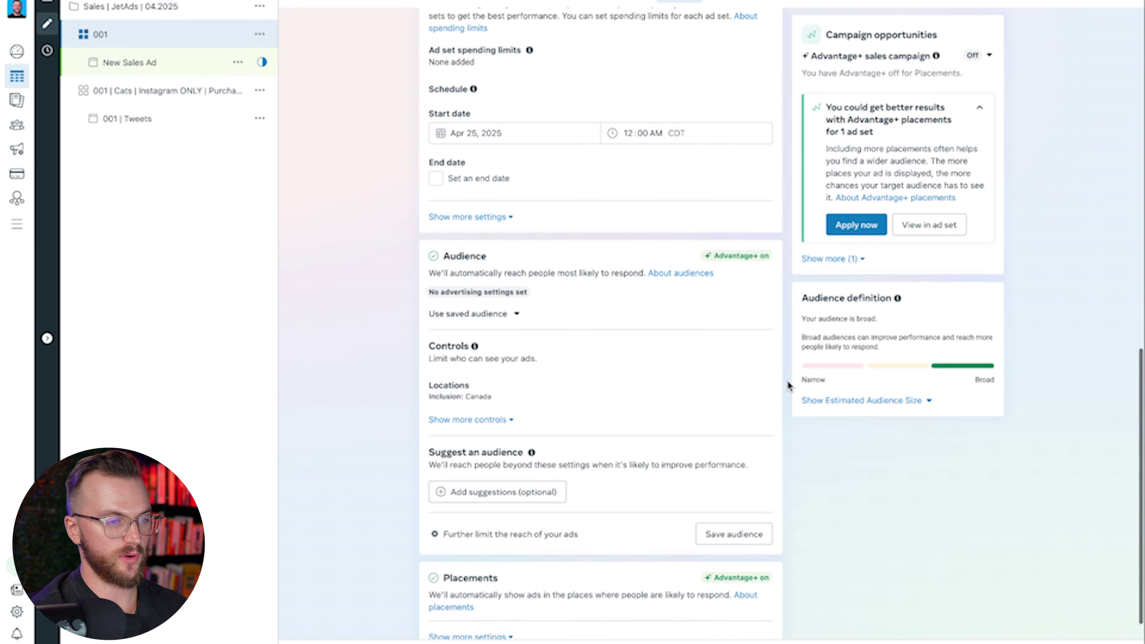
{"action": "scroll", "coordinate": [639, 353], "scroll_direction": "down", "scroll_amount": 1}
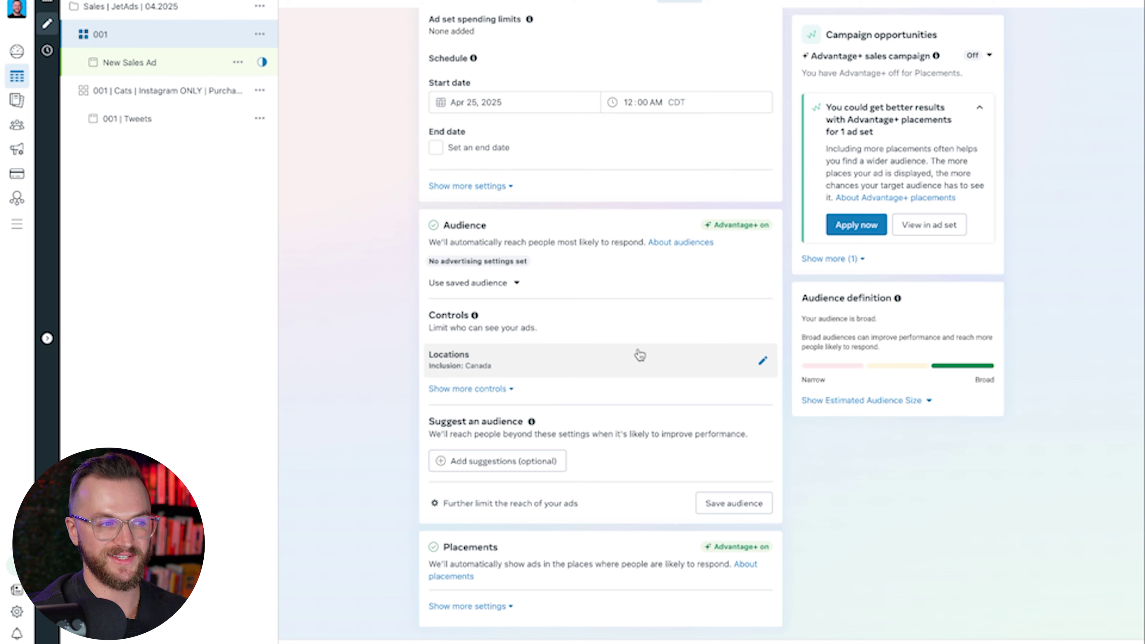
{"action": "scroll", "coordinate": [640, 355], "scroll_direction": "up", "scroll_amount": 15}
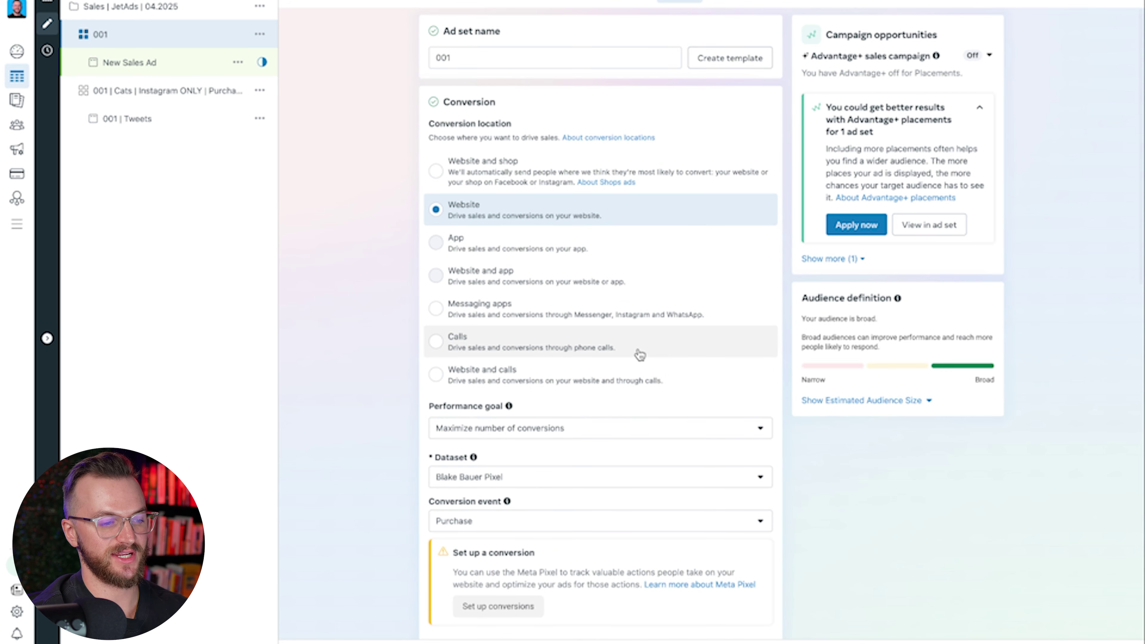
{"action": "scroll", "coordinate": [640, 355], "scroll_direction": "down", "scroll_amount": 8}
{"action": "scroll", "coordinate": [639, 349], "scroll_direction": "down", "scroll_amount": 9}
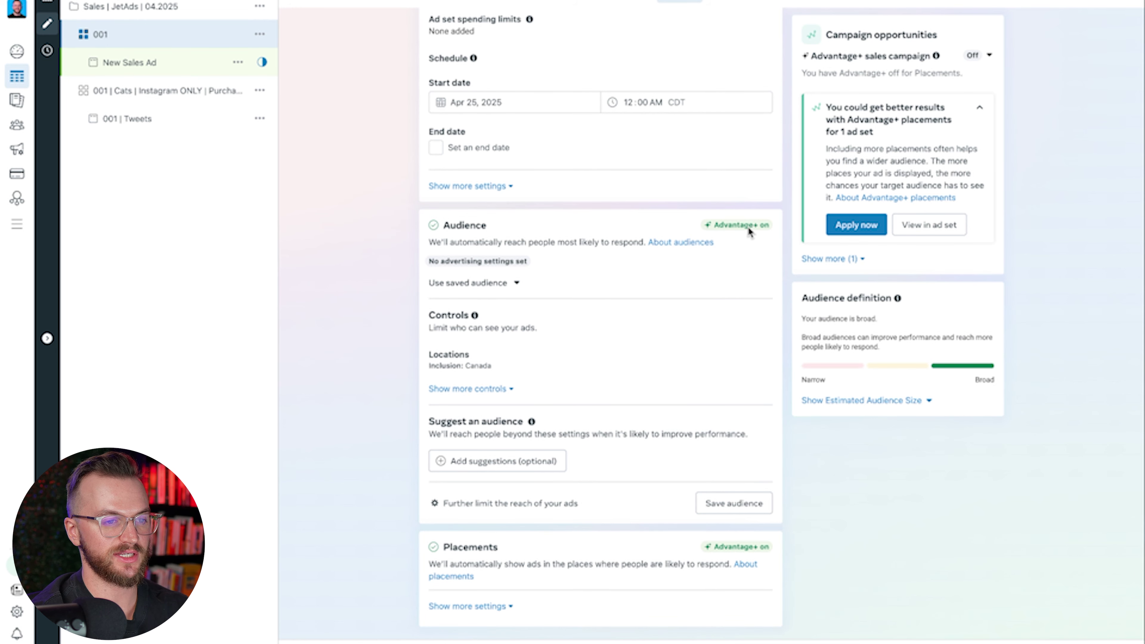
{"action": "mouse_move", "coordinate": [756, 226]}
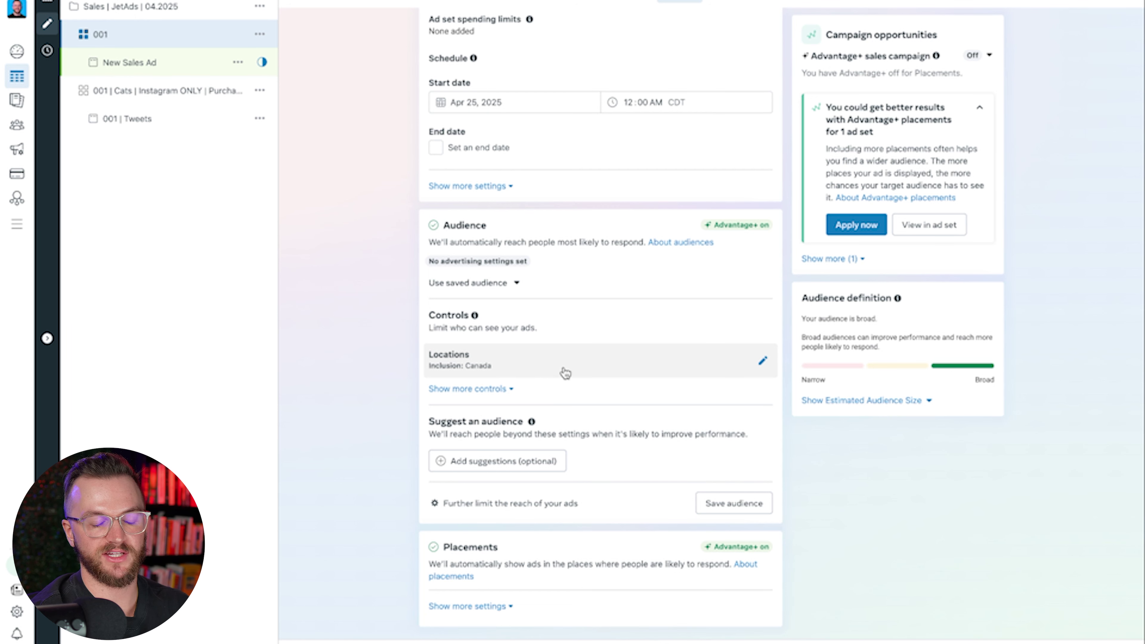
{"action": "left_click", "coordinate": [762, 361]}
{"action": "left_click", "coordinate": [555, 462]}
{"action": "type", "text": "united"}
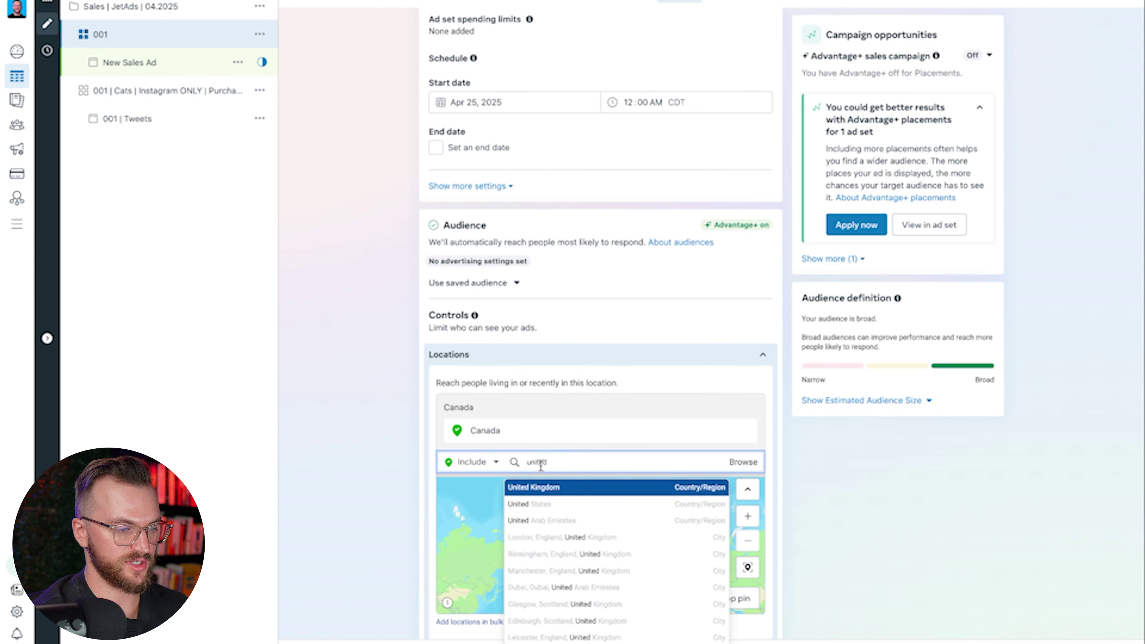
{"action": "left_click", "coordinate": [548, 503]}
{"action": "left_click", "coordinate": [744, 437]}
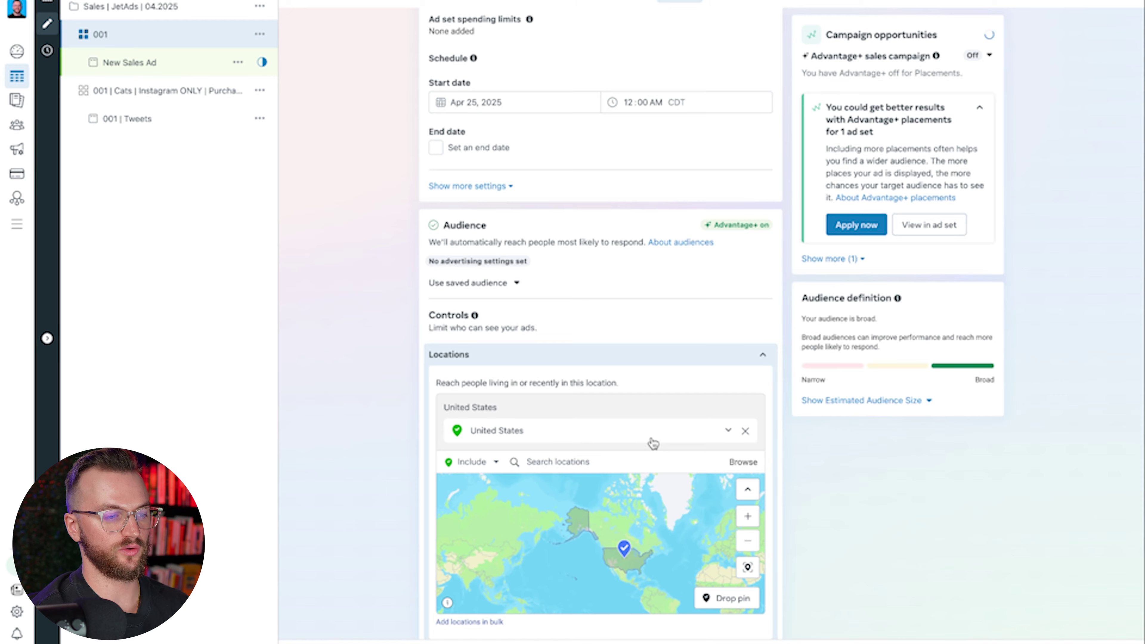
Expand the audience controls and switch the ad set's audience to the setup that further limits who the ads reach
{"action": "scroll", "coordinate": [677, 405], "scroll_direction": "down", "scroll_amount": 5}
{"action": "left_click", "coordinate": [499, 389]}
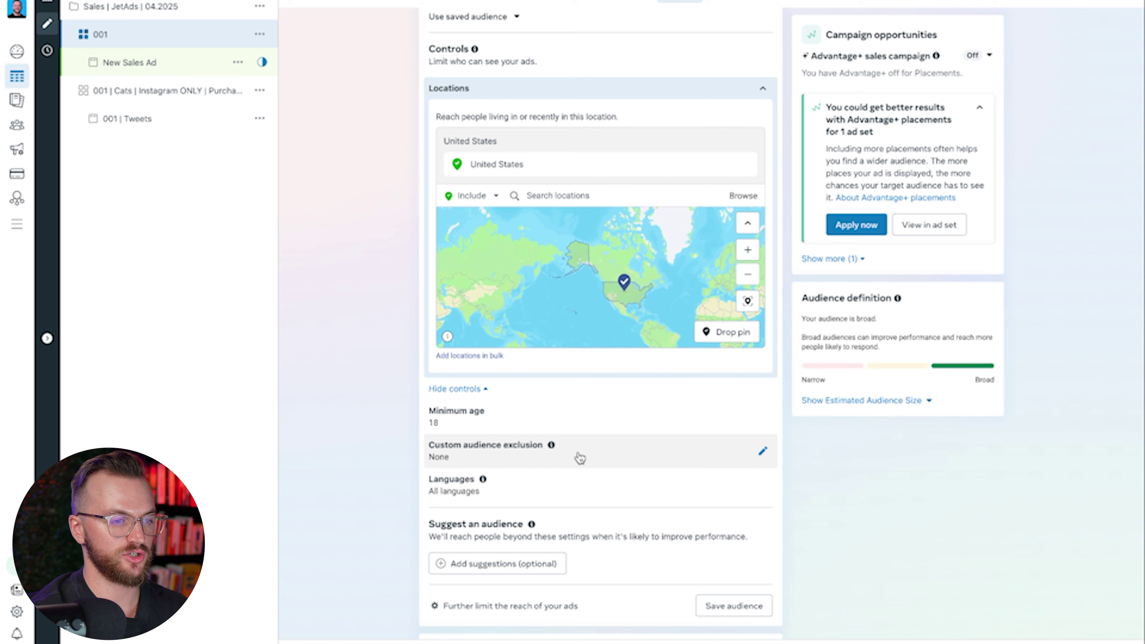
{"action": "scroll", "coordinate": [591, 425], "scroll_direction": "up", "scroll_amount": 1}
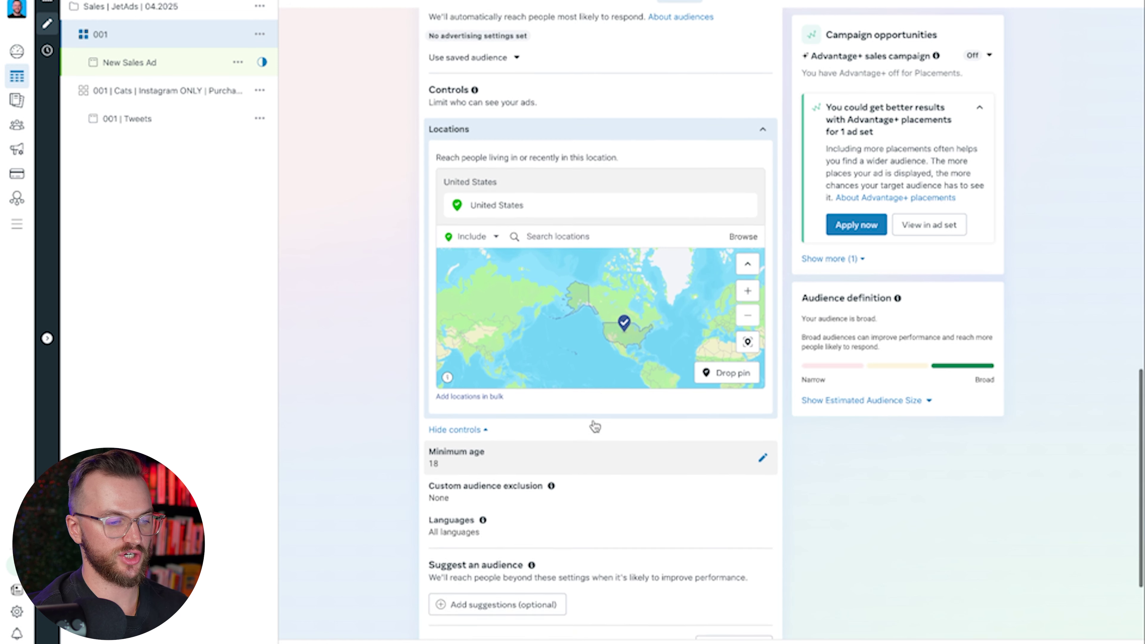
{"action": "scroll", "coordinate": [593, 426], "scroll_direction": "down", "scroll_amount": 3}
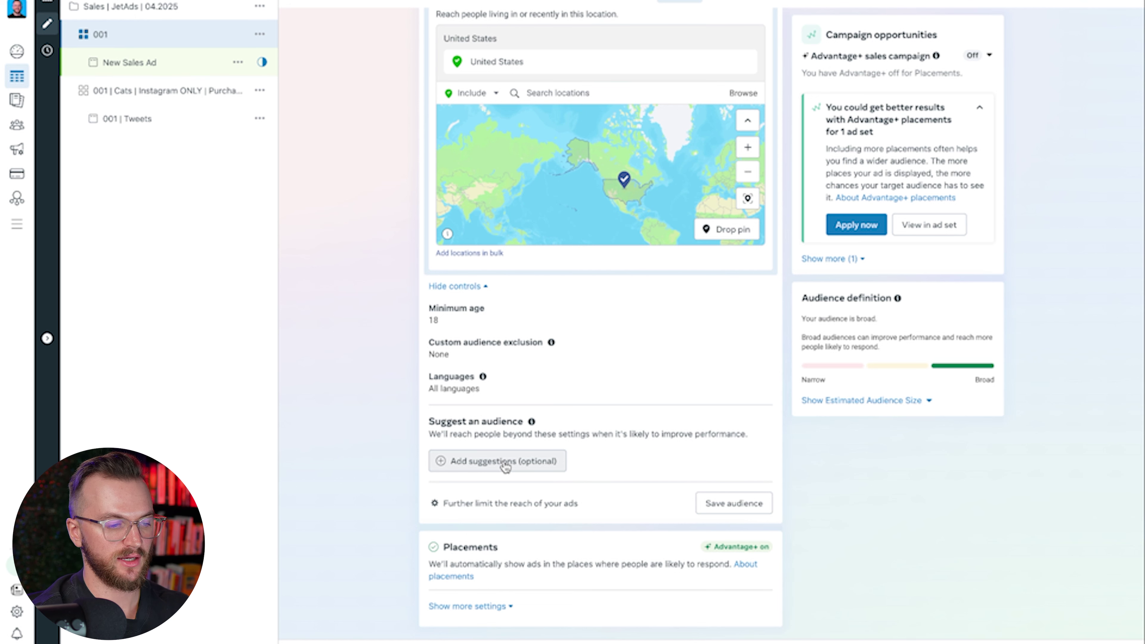
{"action": "left_click", "coordinate": [512, 509]}
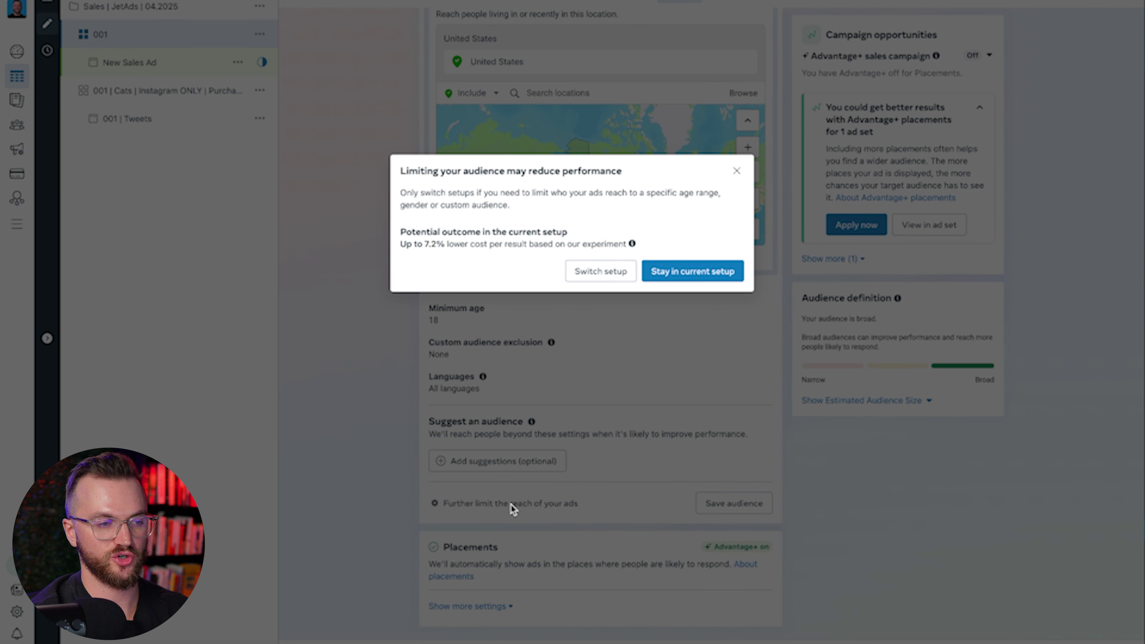
{"action": "left_click", "coordinate": [599, 280]}
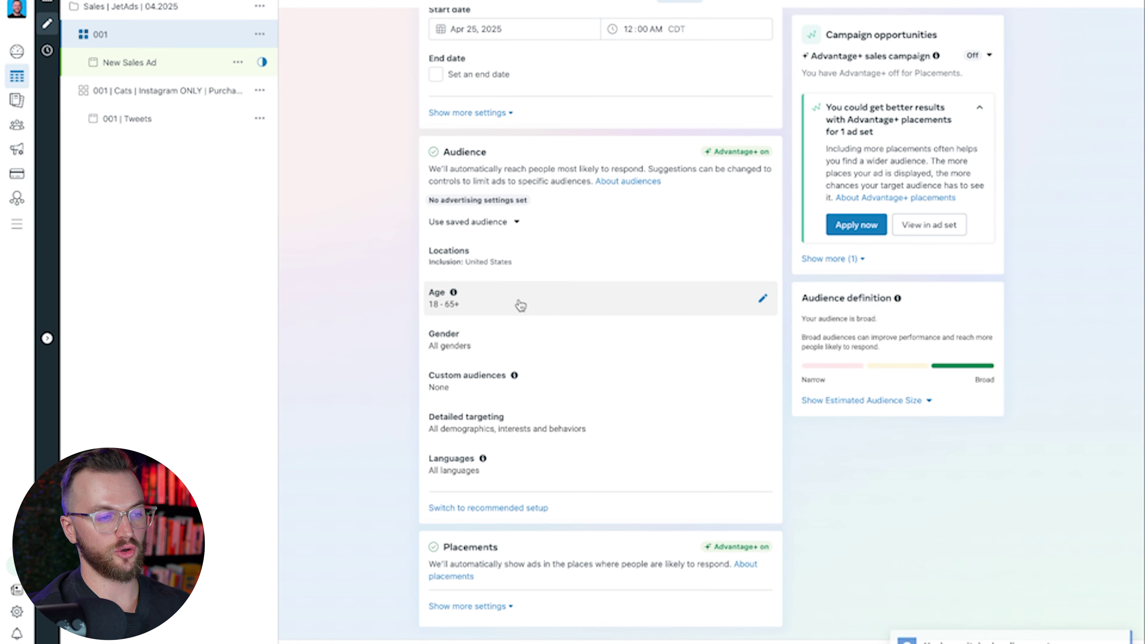
Set the audience's minimum age to 25
{"action": "left_click", "coordinate": [762, 299]}
{"action": "left_click", "coordinate": [485, 324]}
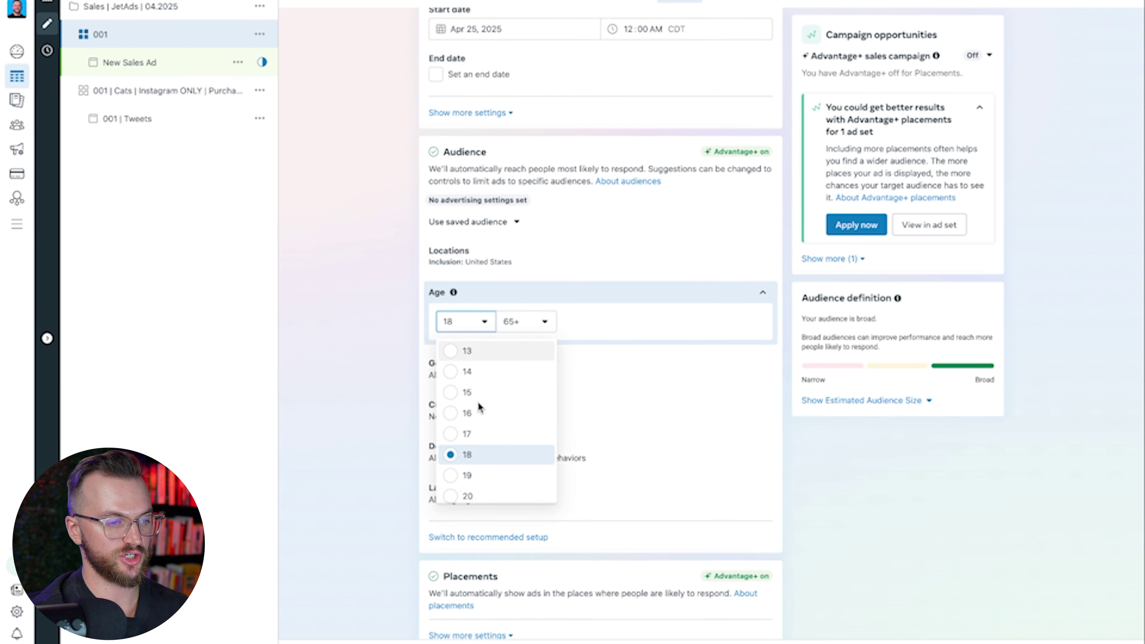
{"action": "left_click", "coordinate": [479, 487]}
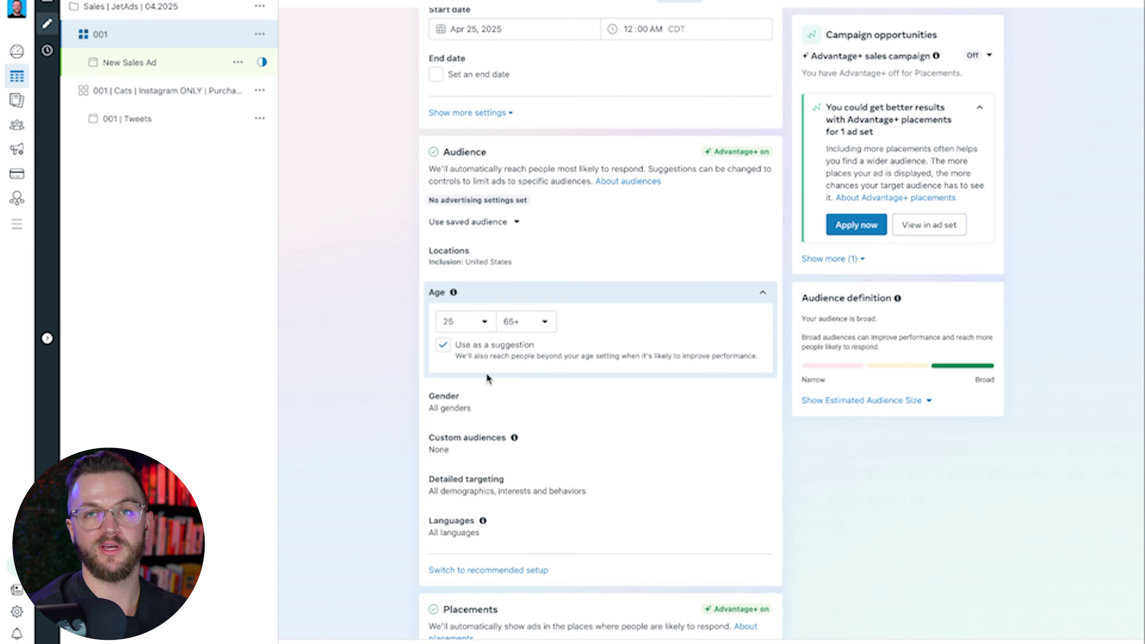
Try a minimum age of 40 for the audience, and set it back to 25
{"action": "left_click", "coordinate": [473, 325]}
{"action": "scroll", "coordinate": [484, 435], "scroll_direction": "down", "scroll_amount": 2}
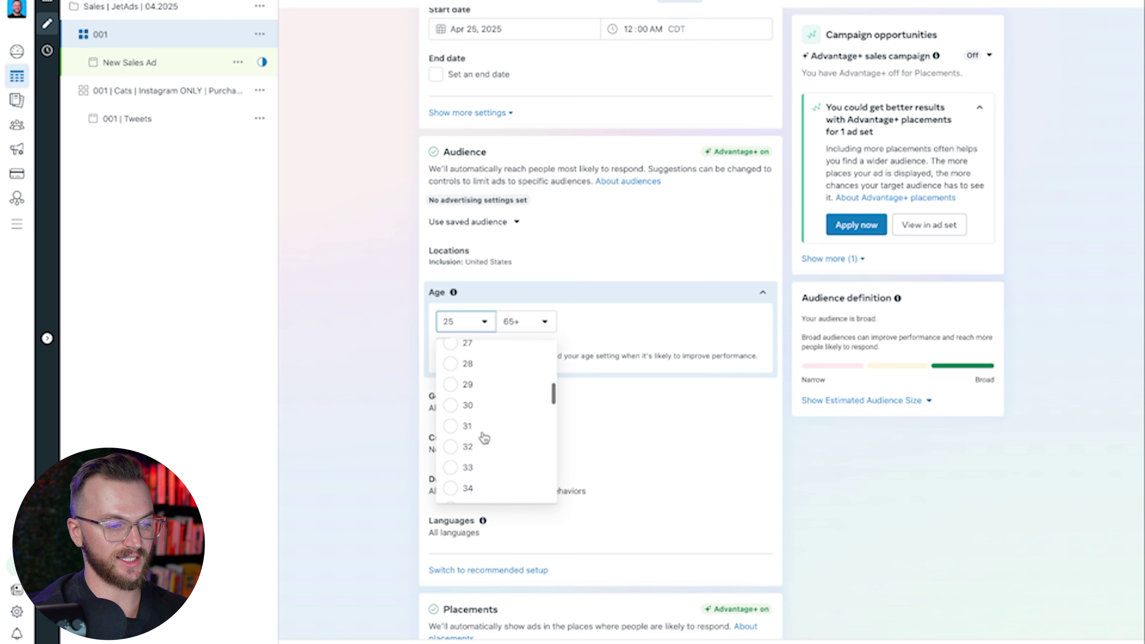
{"action": "scroll", "coordinate": [484, 437], "scroll_direction": "down", "scroll_amount": 3}
{"action": "left_click", "coordinate": [484, 437]}
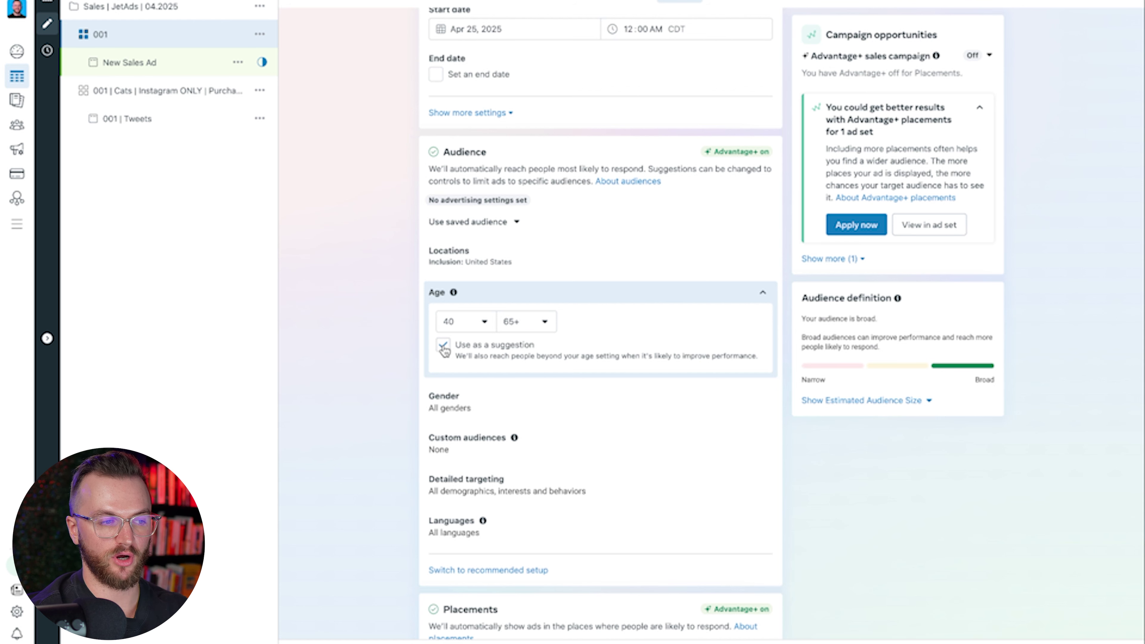
{"action": "left_click", "coordinate": [483, 324]}
{"action": "left_click", "coordinate": [473, 385]}
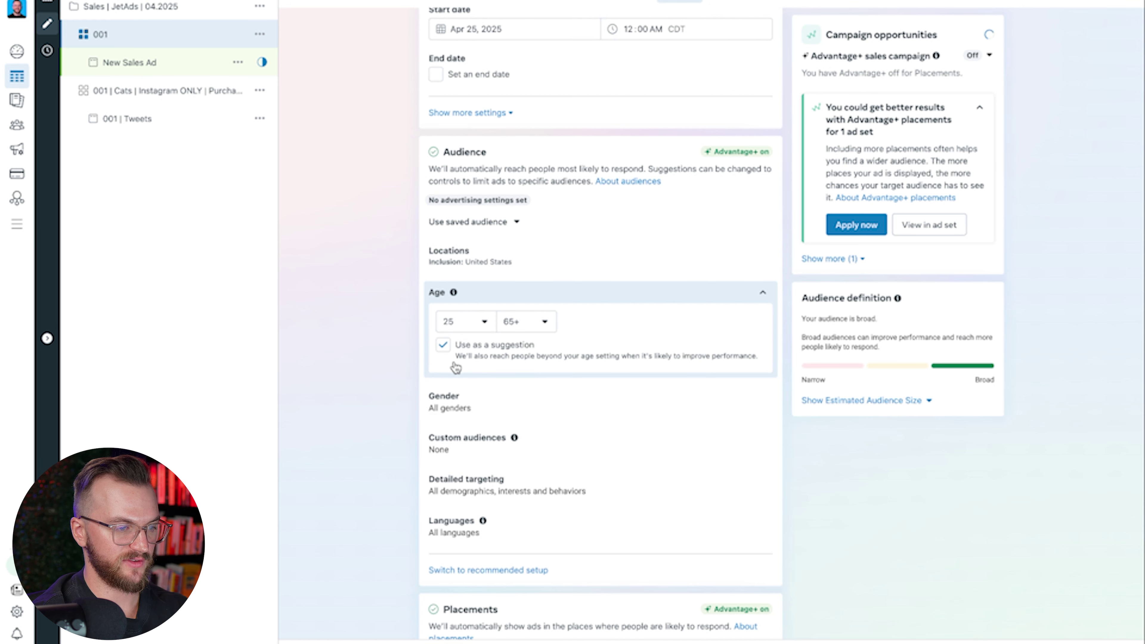
{"action": "left_click", "coordinate": [756, 299]}
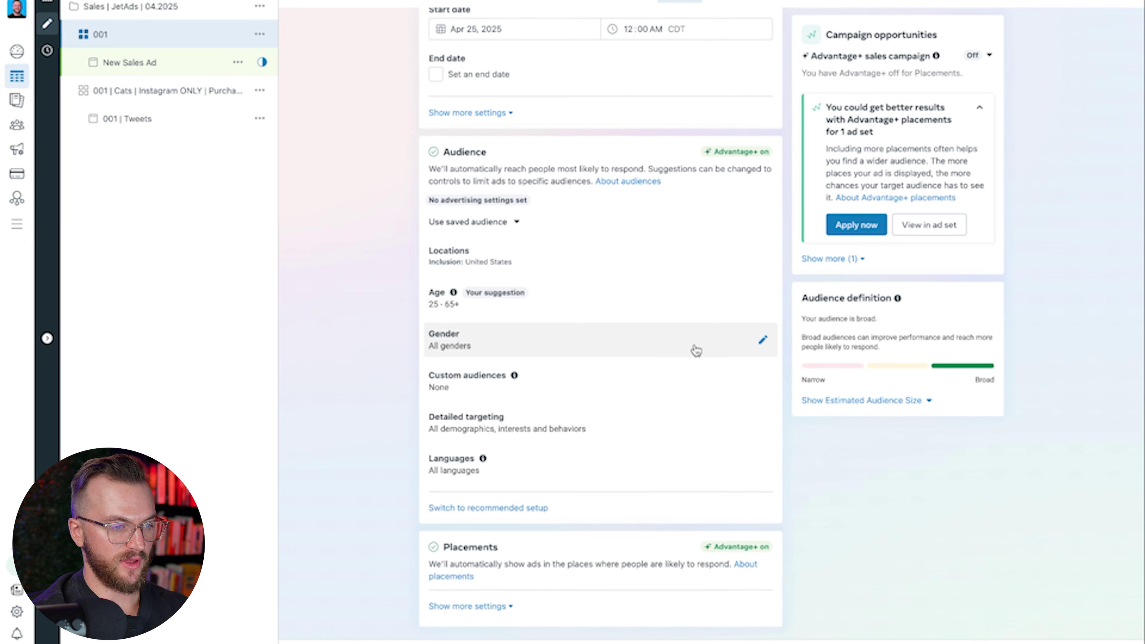
Try limiting the audience's gender to Men, and set it back to All
{"action": "left_click", "coordinate": [760, 339]}
{"action": "left_click", "coordinate": [481, 362]}
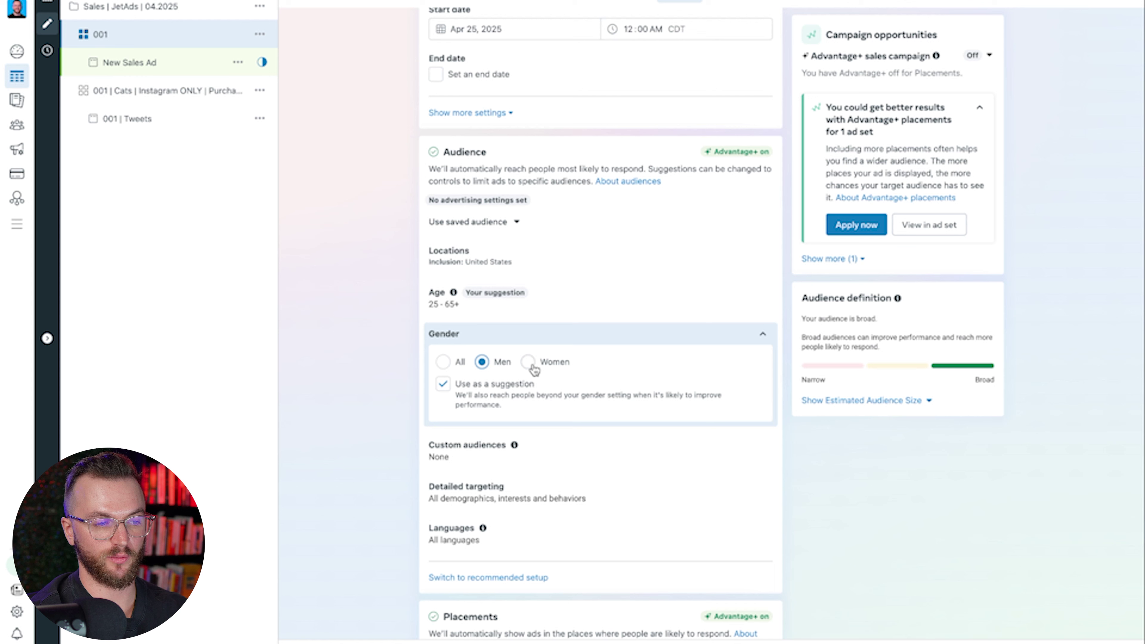
{"action": "left_click", "coordinate": [444, 363]}
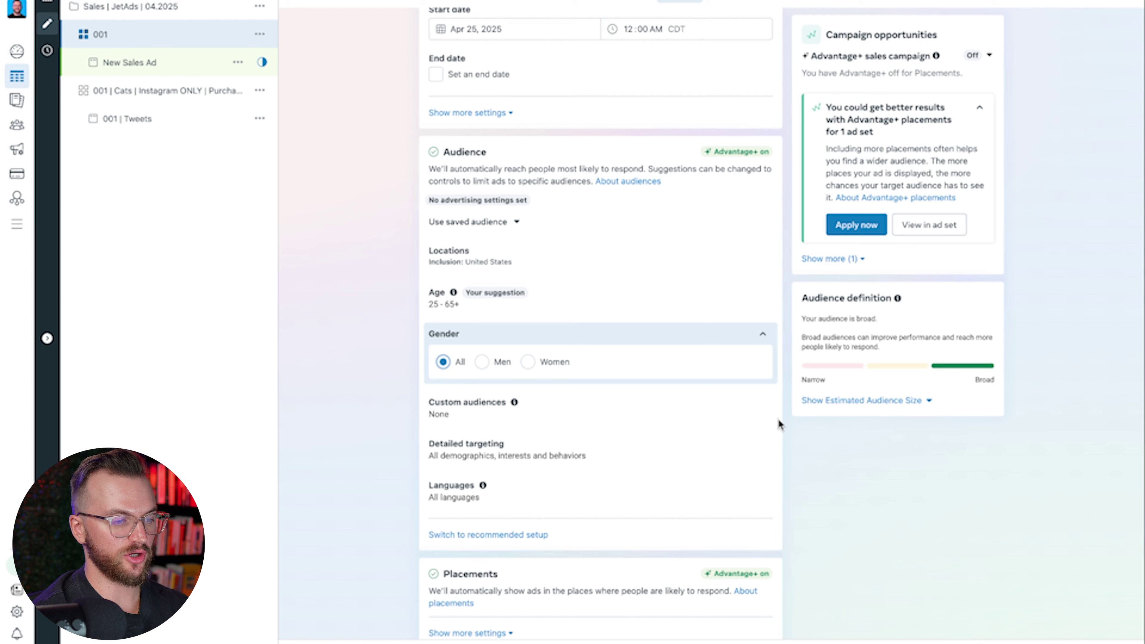
Open the ad set's custom audience settings and show the exclusion search
{"action": "left_click", "coordinate": [762, 408]}
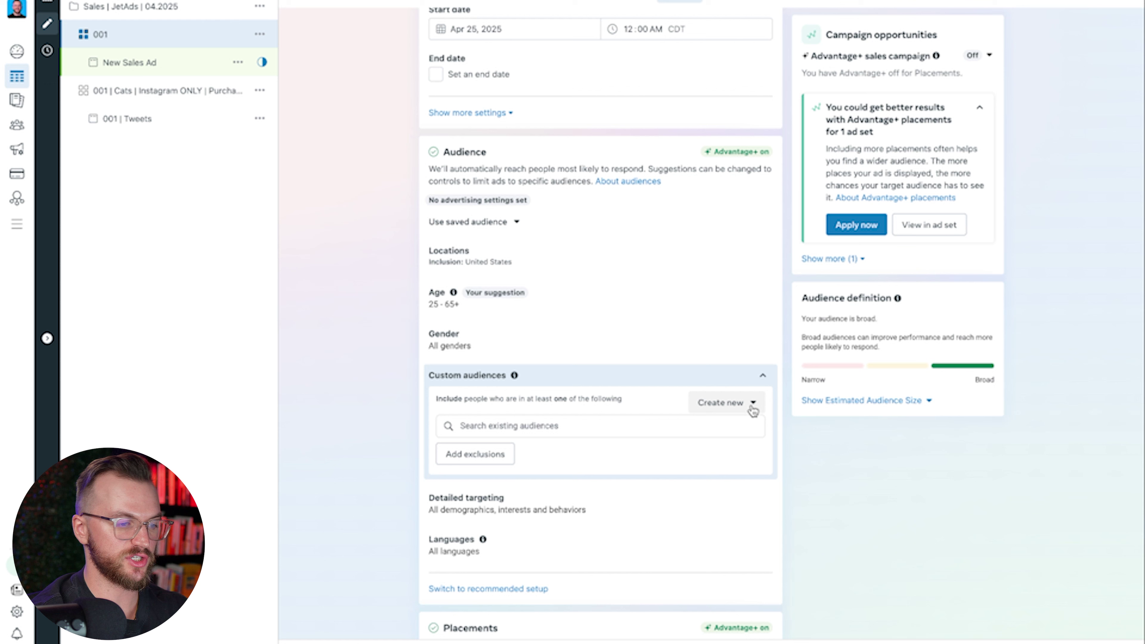
{"action": "left_click", "coordinate": [489, 456]}
{"action": "left_click", "coordinate": [503, 474]}
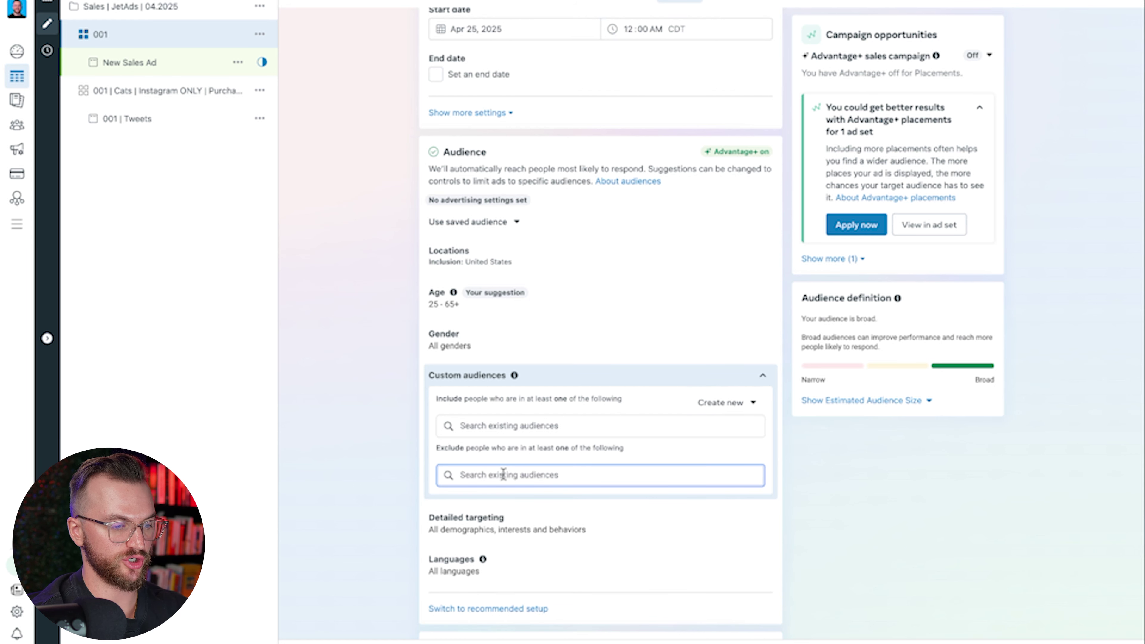
{"action": "left_click", "coordinate": [719, 406]}
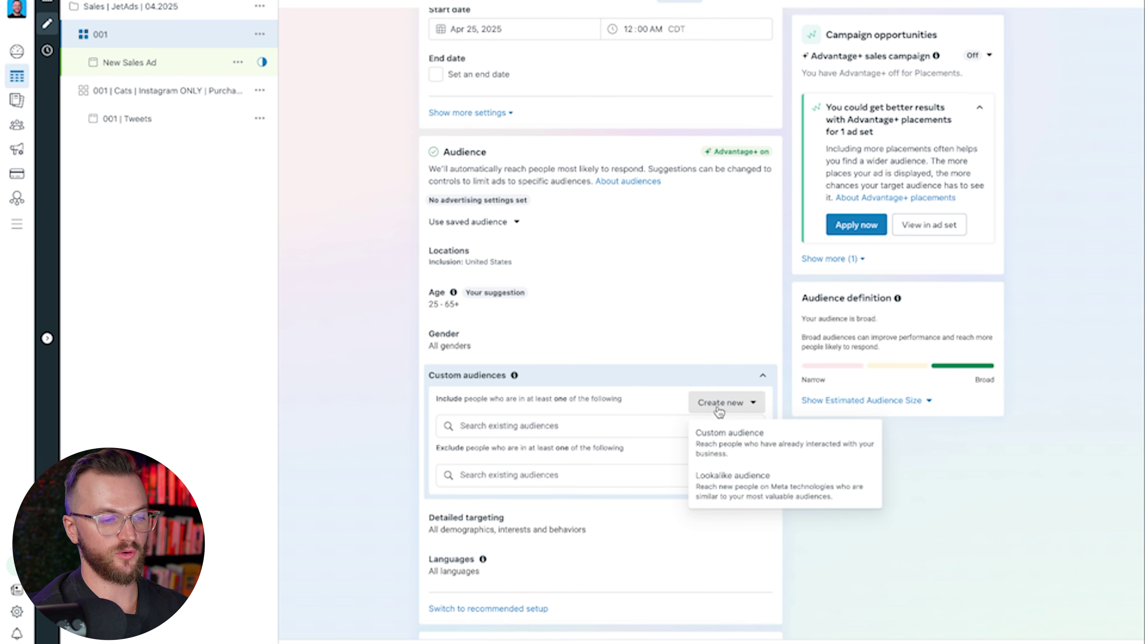
{"action": "left_click", "coordinate": [731, 445]}
{"action": "left_click", "coordinate": [407, 179]}
{"action": "left_click", "coordinate": [755, 407]}
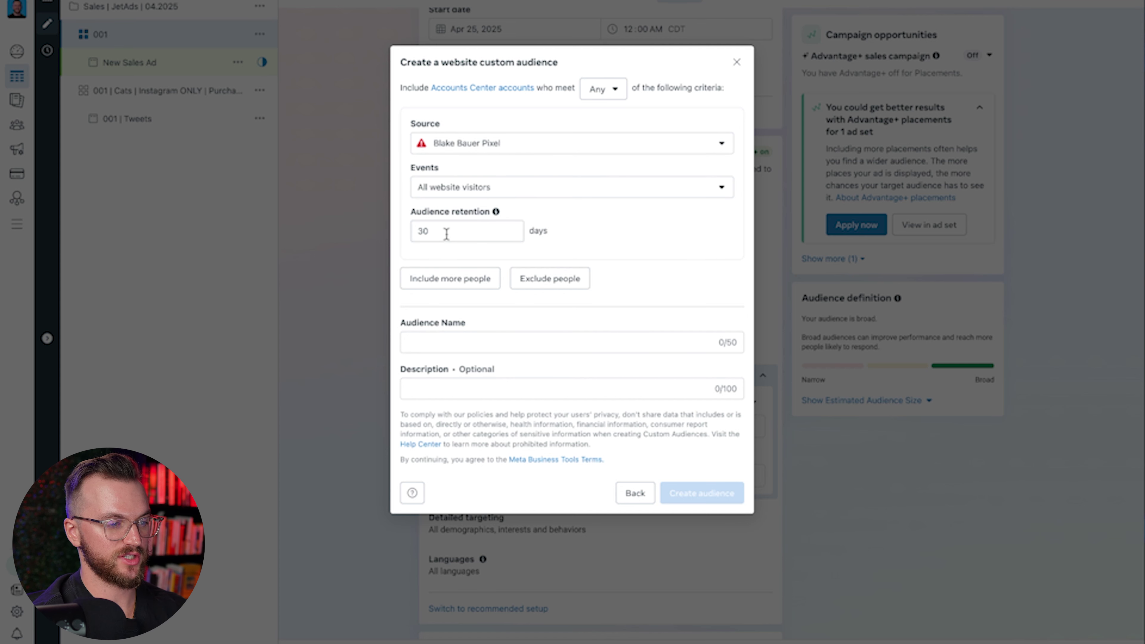
{"action": "left_click", "coordinate": [438, 342]}
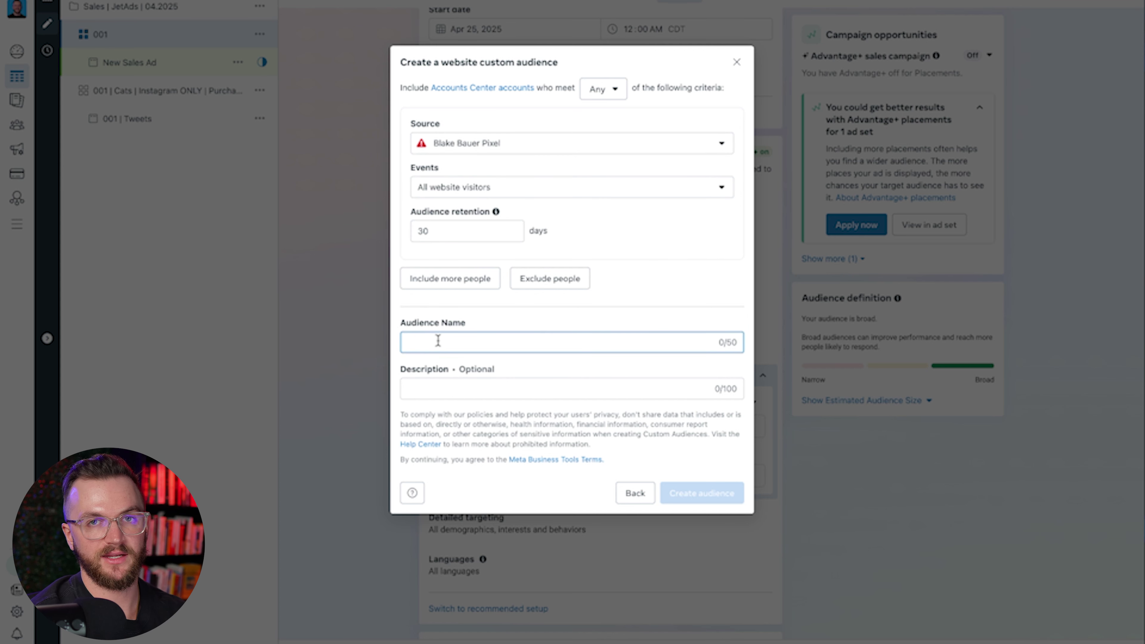
{"action": "left_click", "coordinate": [738, 68]}
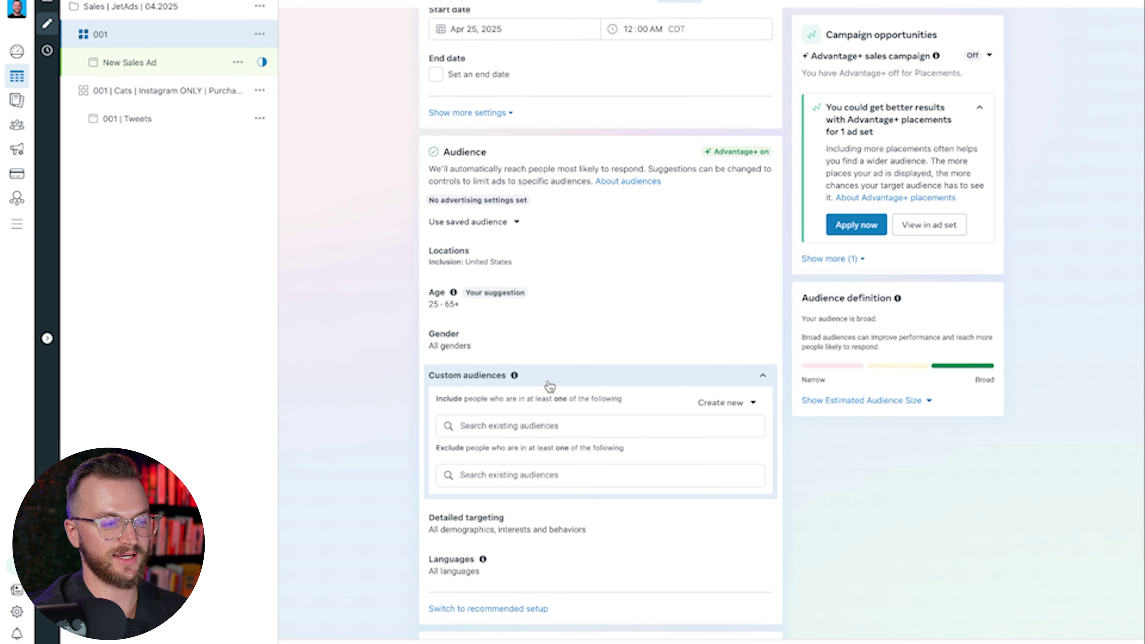
Check which existing audiences can be excluded from the ad set, and close the custom audience settings
{"action": "left_click", "coordinate": [484, 475]}
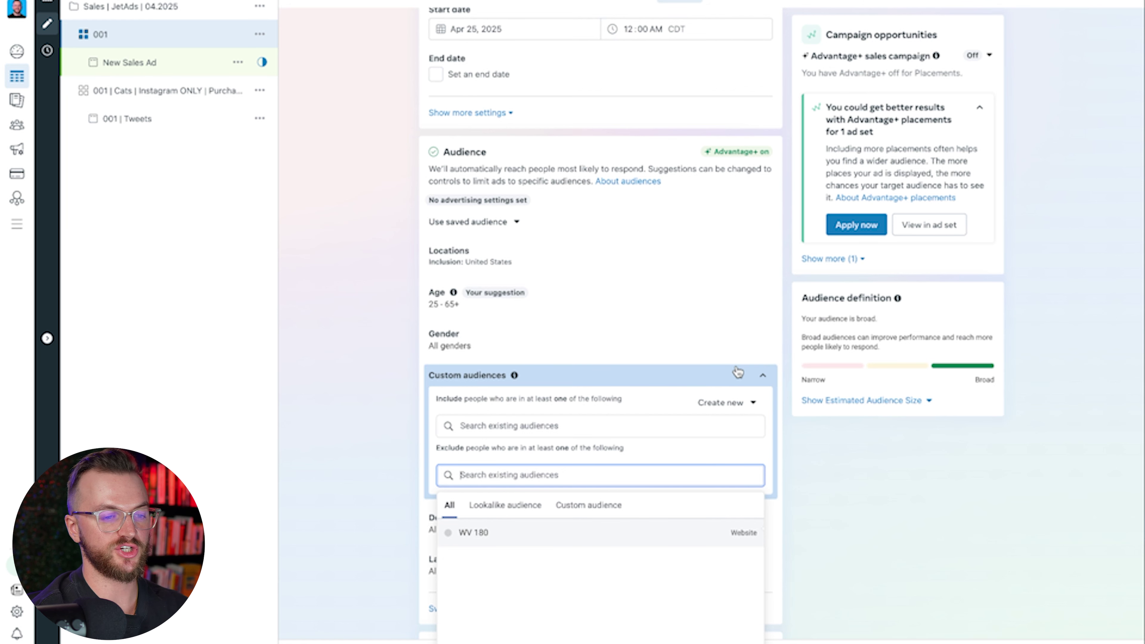
{"action": "left_click", "coordinate": [747, 379]}
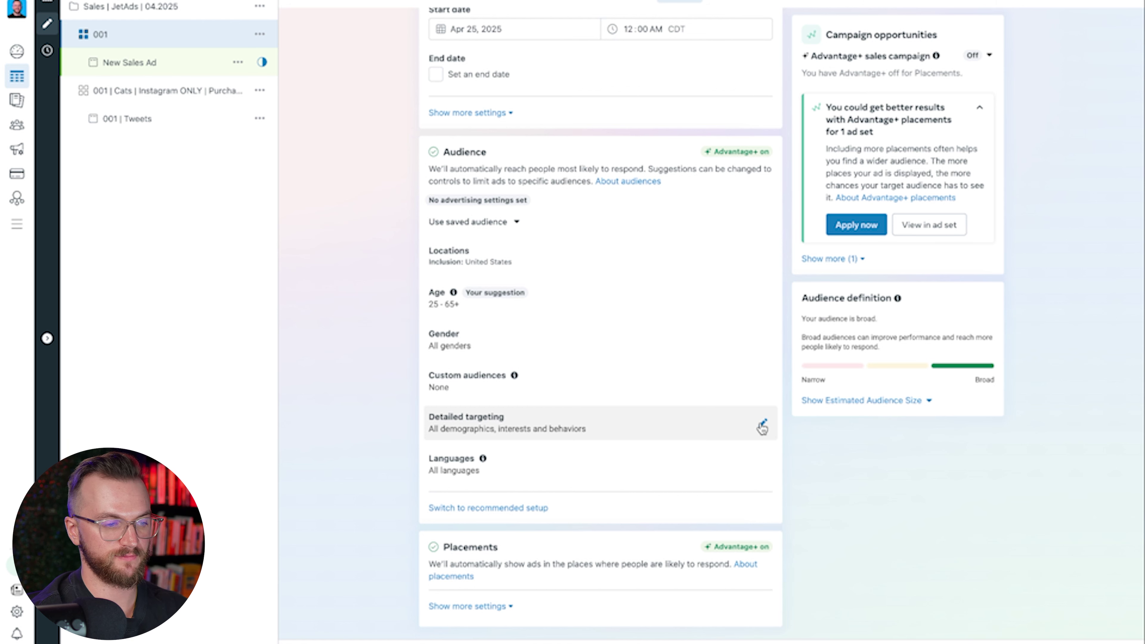
Add the Cats (animals) interest to the ad set's detailed targeting
{"action": "left_click", "coordinate": [762, 425]}
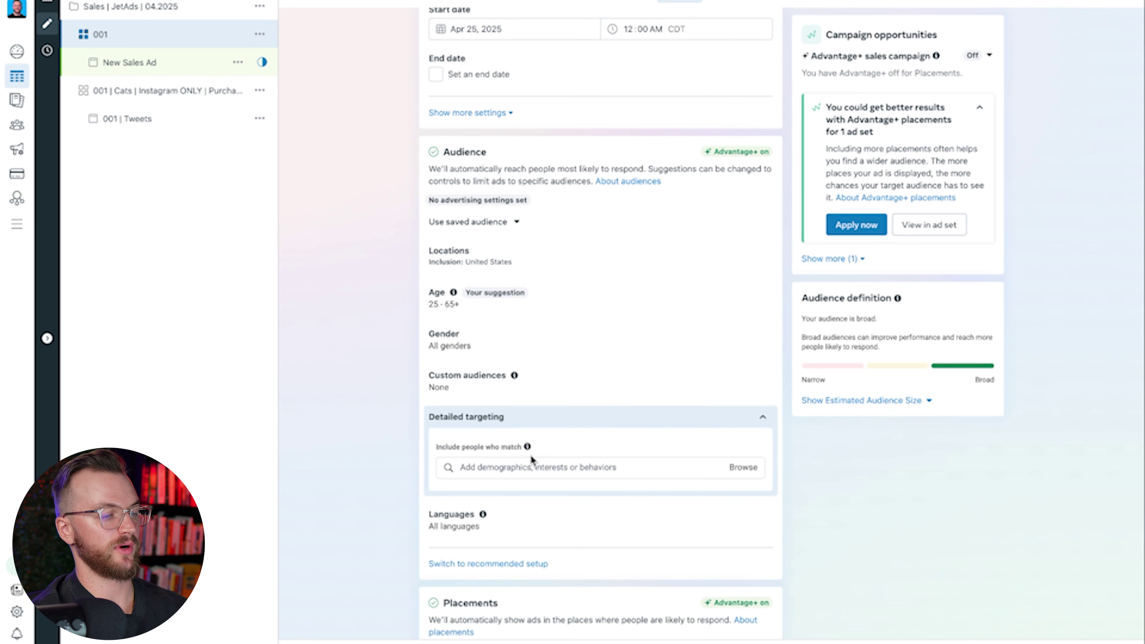
{"action": "left_click", "coordinate": [516, 467]}
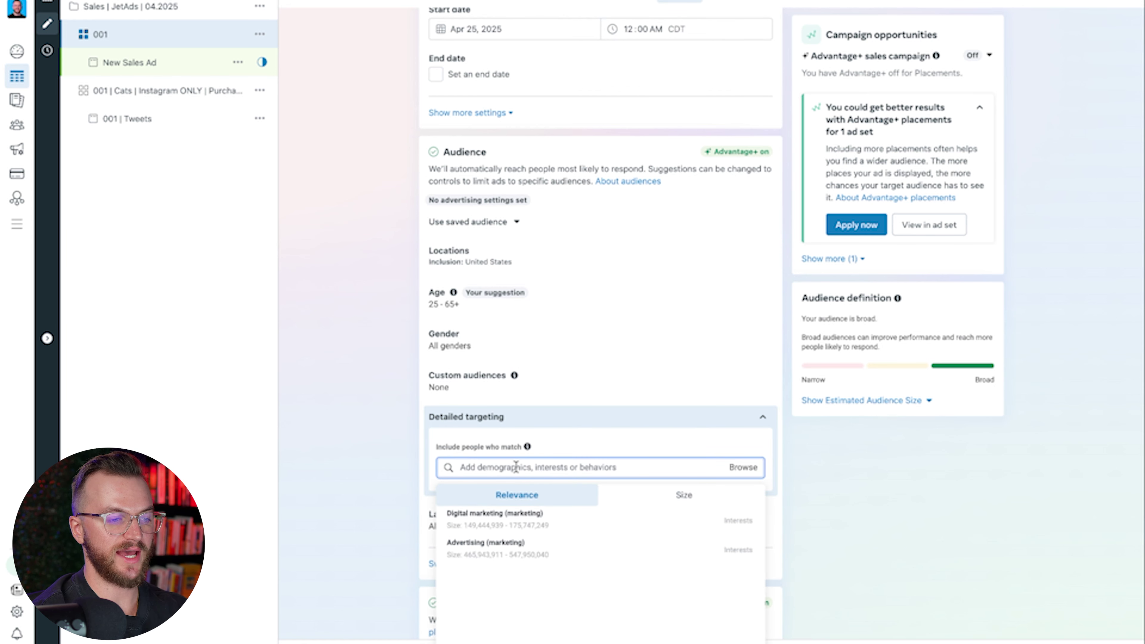
{"action": "type", "text": "cat"}
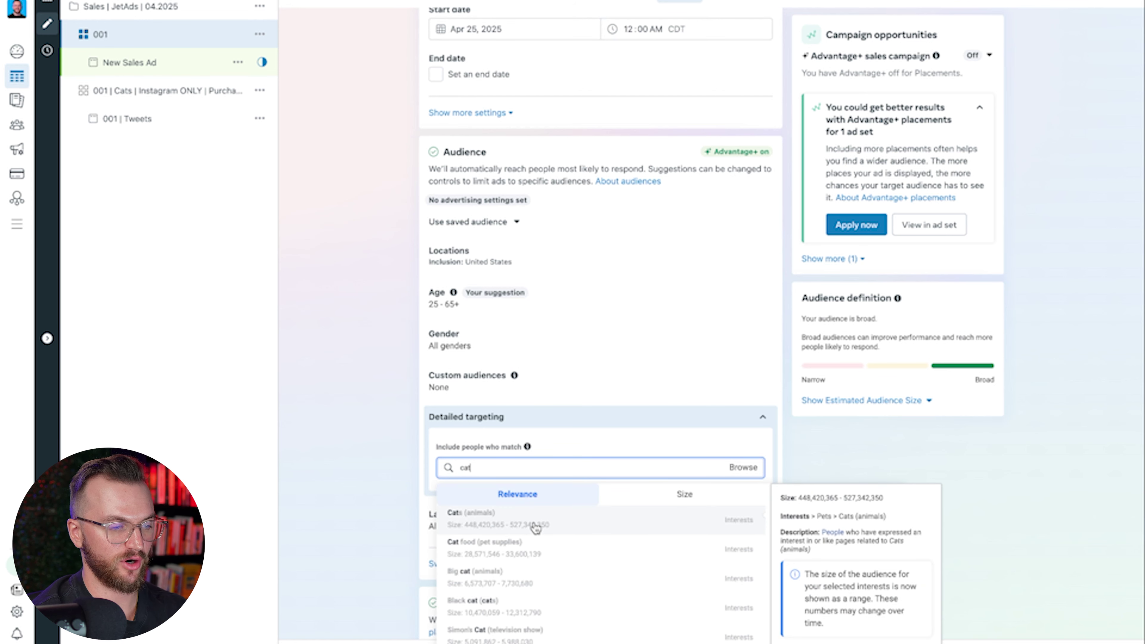
{"action": "scroll", "coordinate": [537, 533], "scroll_direction": "down", "scroll_amount": 3}
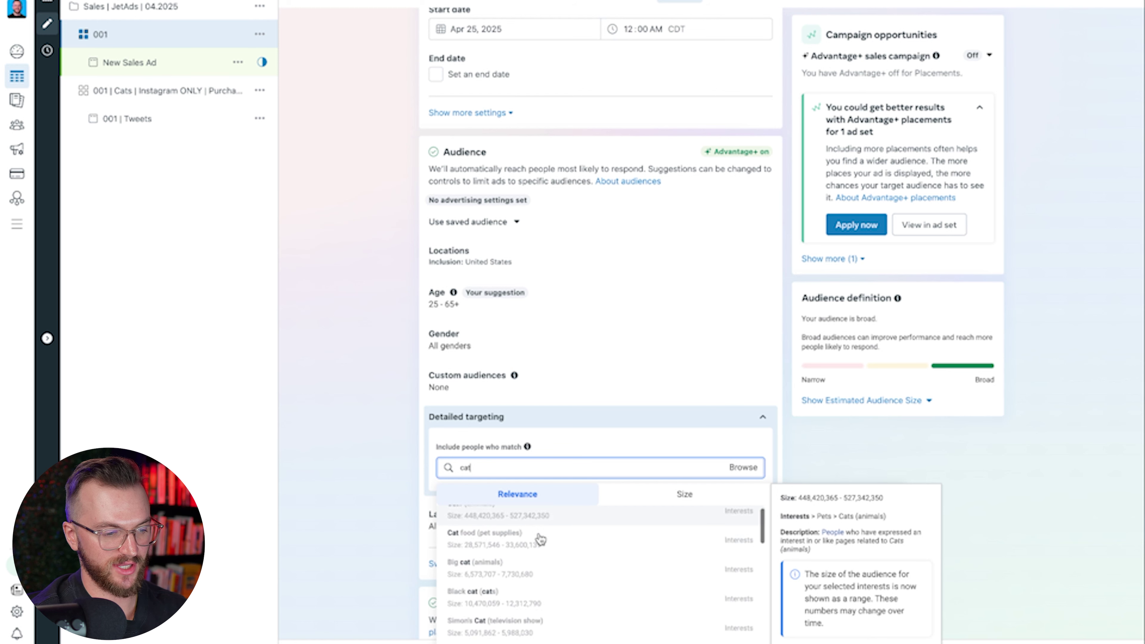
{"action": "scroll", "coordinate": [541, 539], "scroll_direction": "up", "scroll_amount": 3}
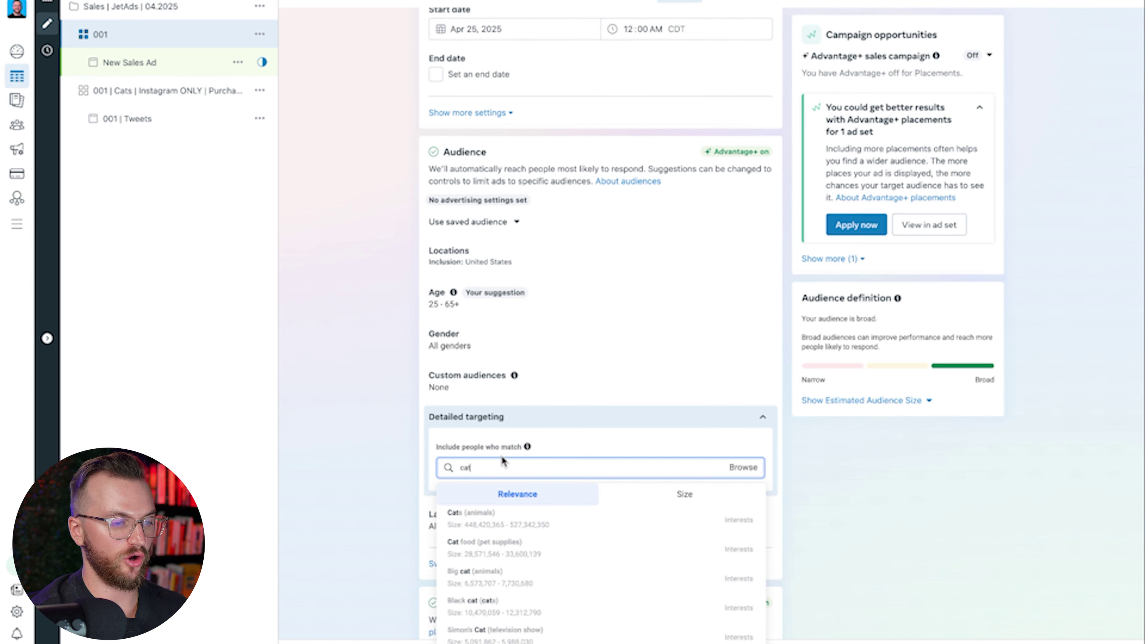
{"action": "left_click", "coordinate": [800, 457]}
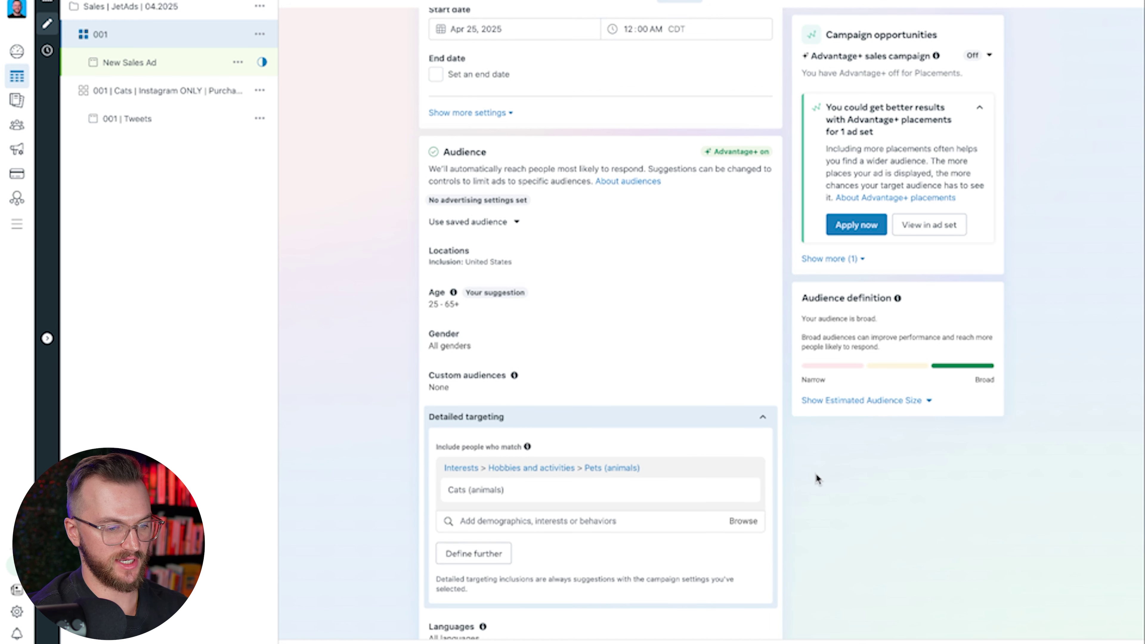
Limit the audience's languages to English (All)
{"action": "scroll", "coordinate": [816, 474], "scroll_direction": "down", "scroll_amount": 2}
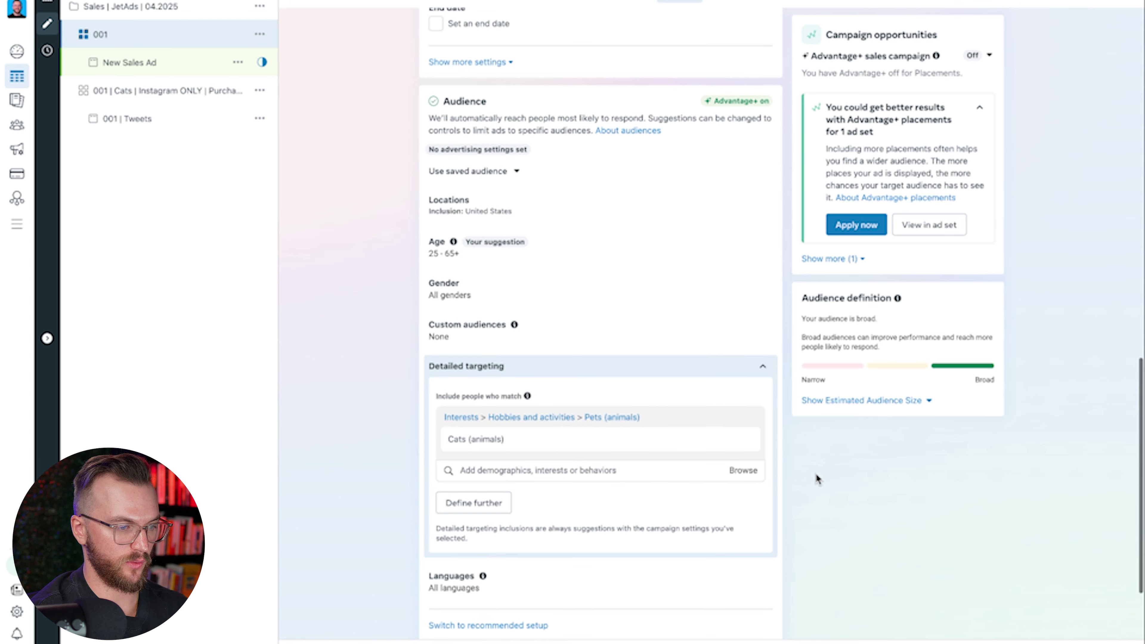
{"action": "scroll", "coordinate": [816, 474], "scroll_direction": "down", "scroll_amount": 1}
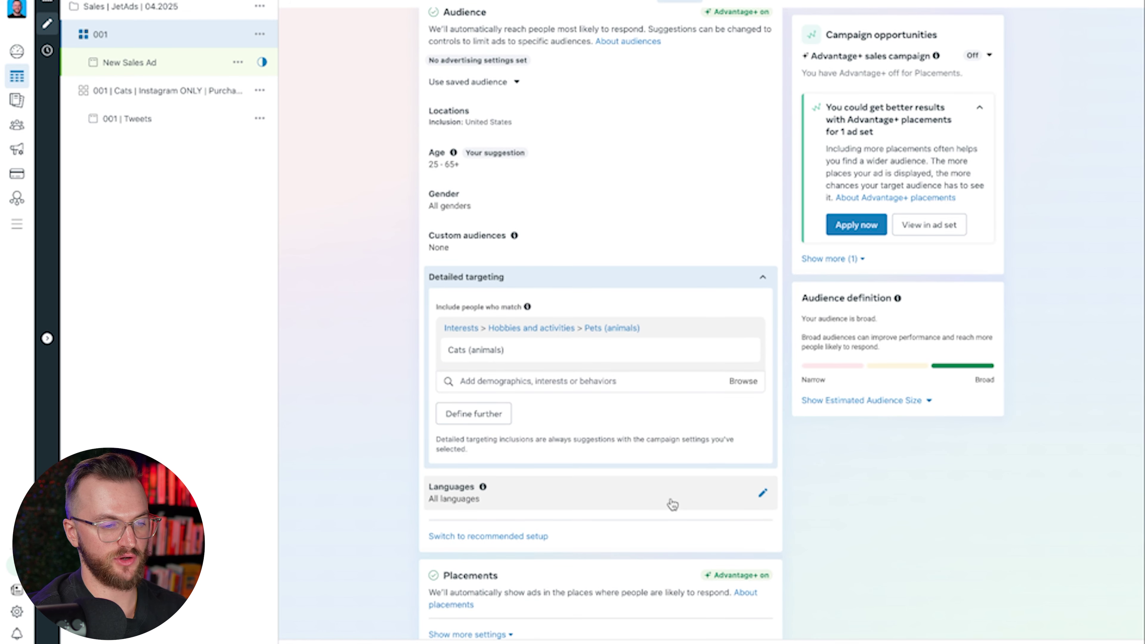
{"action": "left_click", "coordinate": [750, 501]}
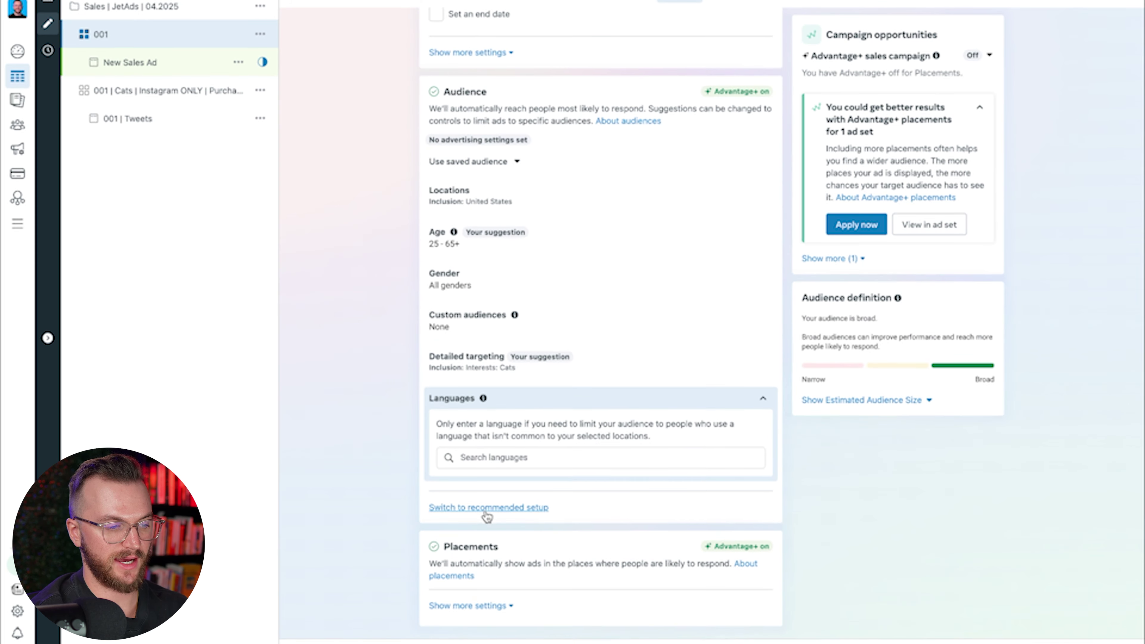
{"action": "left_click", "coordinate": [489, 465]}
{"action": "type", "text": "engl"}
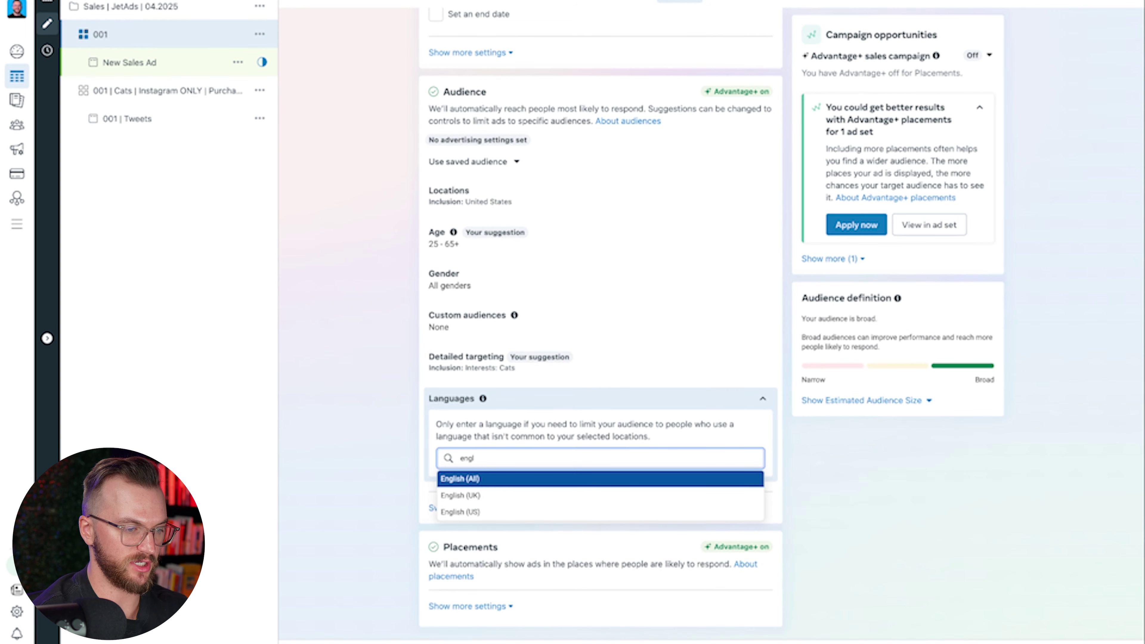
{"action": "left_click", "coordinate": [459, 481]}
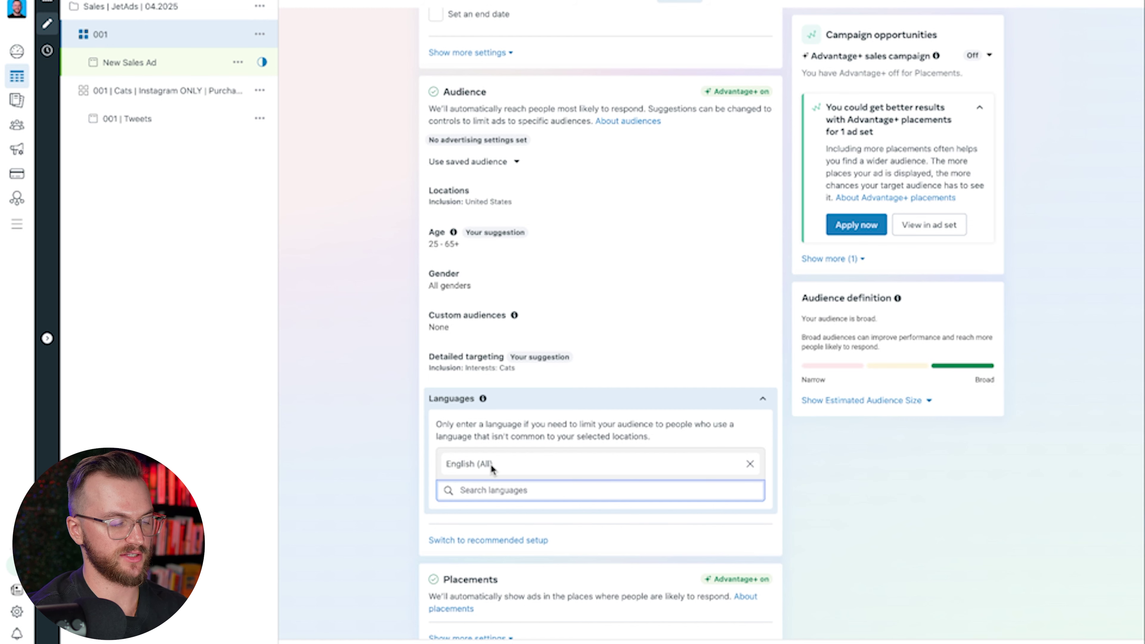
Restrict the ad set's placements to Instagram by excluding the Audience Network, Messenger and Facebook platforms
{"action": "scroll", "coordinate": [549, 434], "scroll_direction": "down", "scroll_amount": 1}
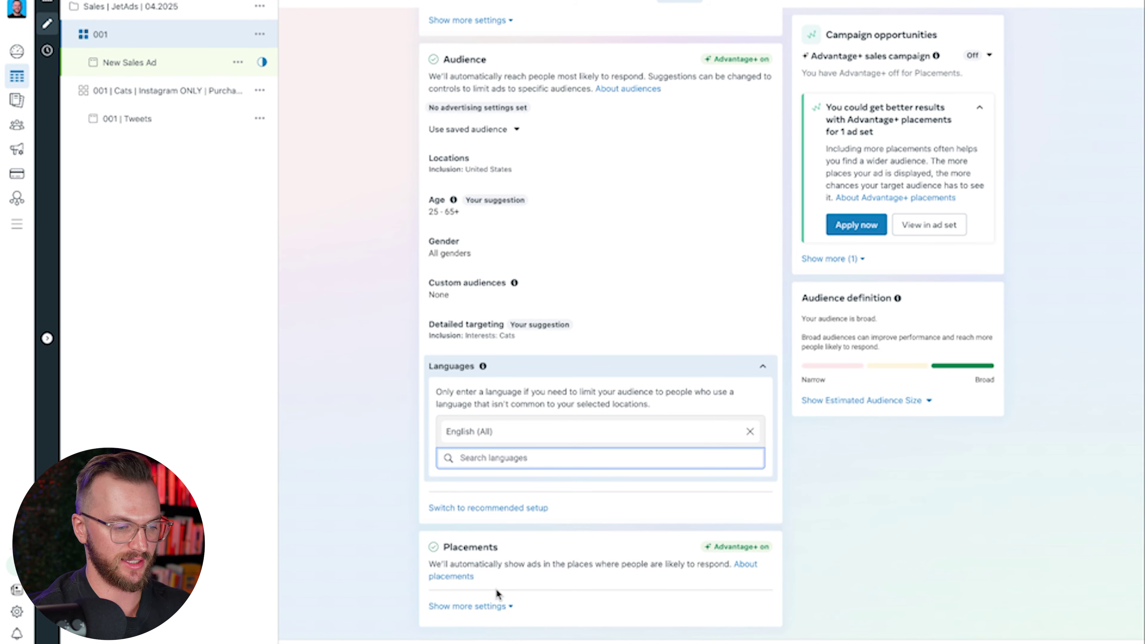
{"action": "left_click", "coordinate": [490, 607]}
{"action": "scroll", "coordinate": [517, 543], "scroll_direction": "down", "scroll_amount": 1}
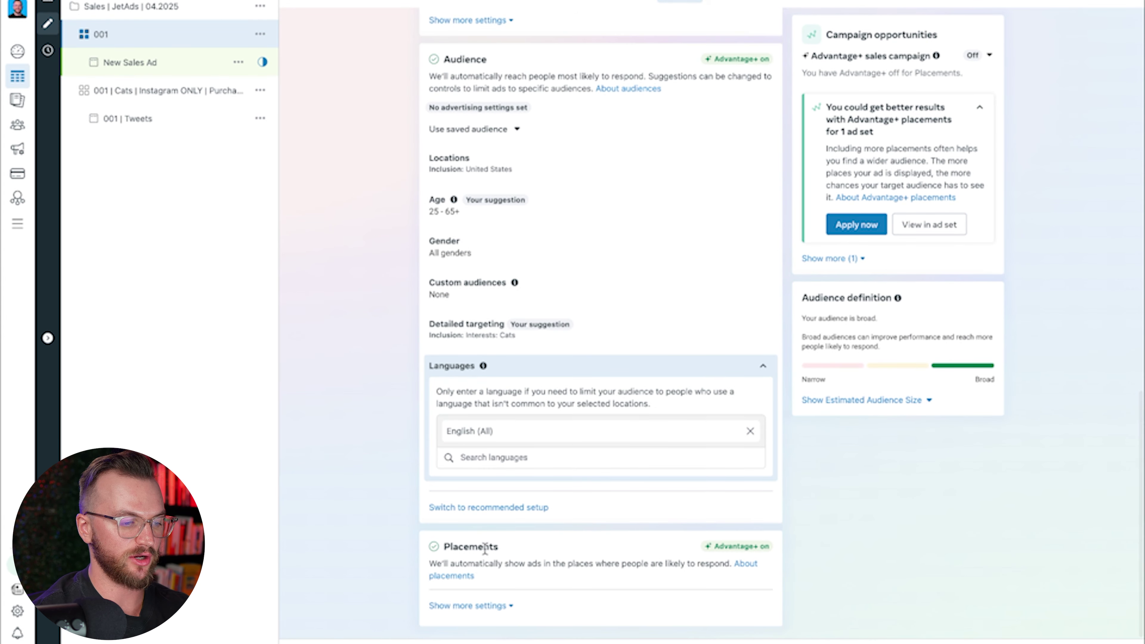
{"action": "left_click", "coordinate": [469, 607]}
{"action": "scroll", "coordinate": [611, 527], "scroll_direction": "down", "scroll_amount": 1}
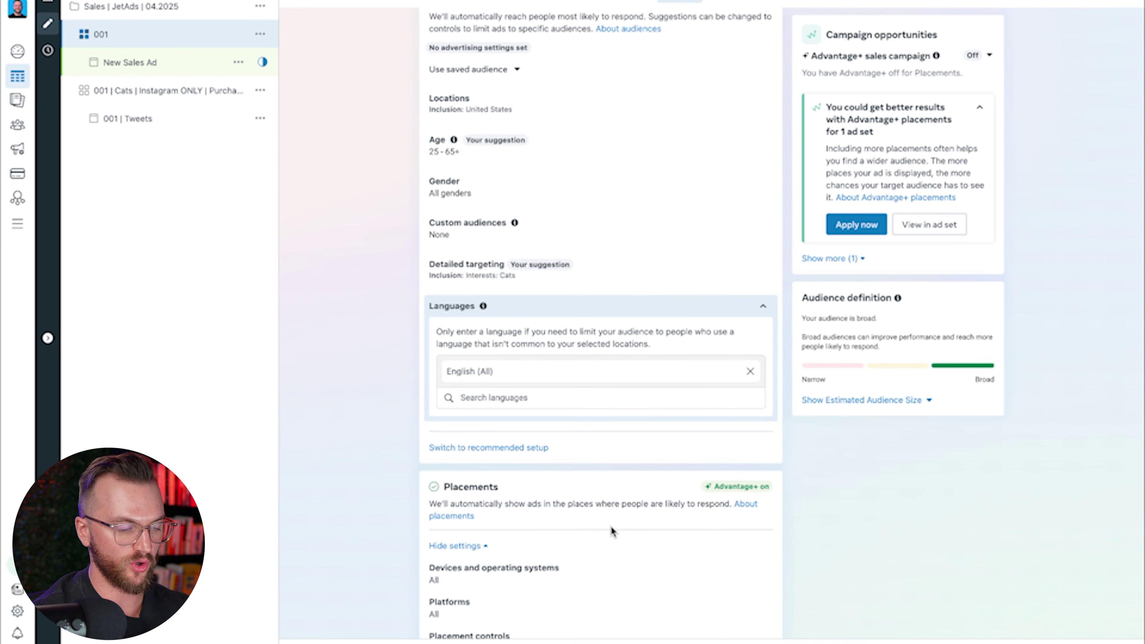
{"action": "scroll", "coordinate": [611, 527], "scroll_direction": "down", "scroll_amount": 2}
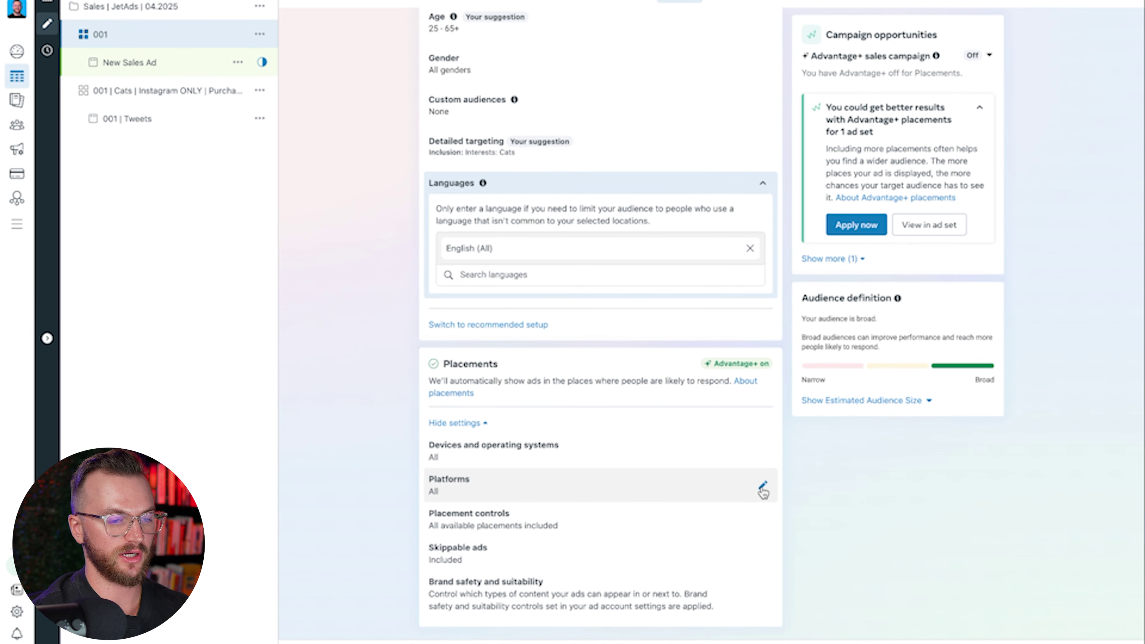
{"action": "left_click", "coordinate": [762, 492]}
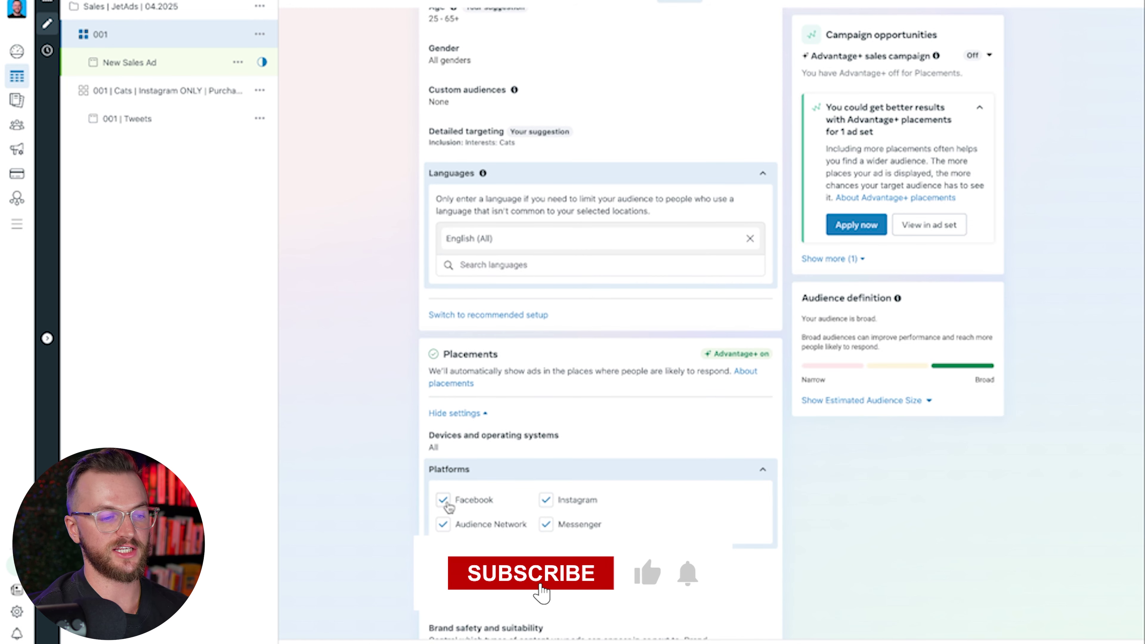
{"action": "left_click", "coordinate": [444, 524]}
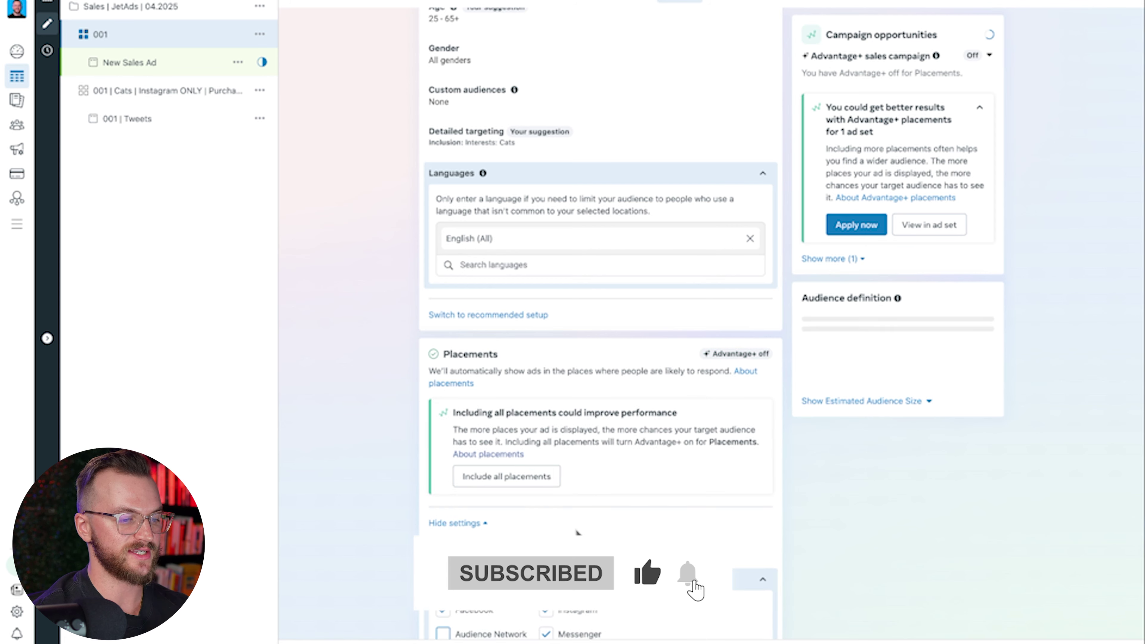
{"action": "scroll", "coordinate": [579, 519], "scroll_direction": "down", "scroll_amount": 3}
{"action": "left_click", "coordinate": [546, 508]}
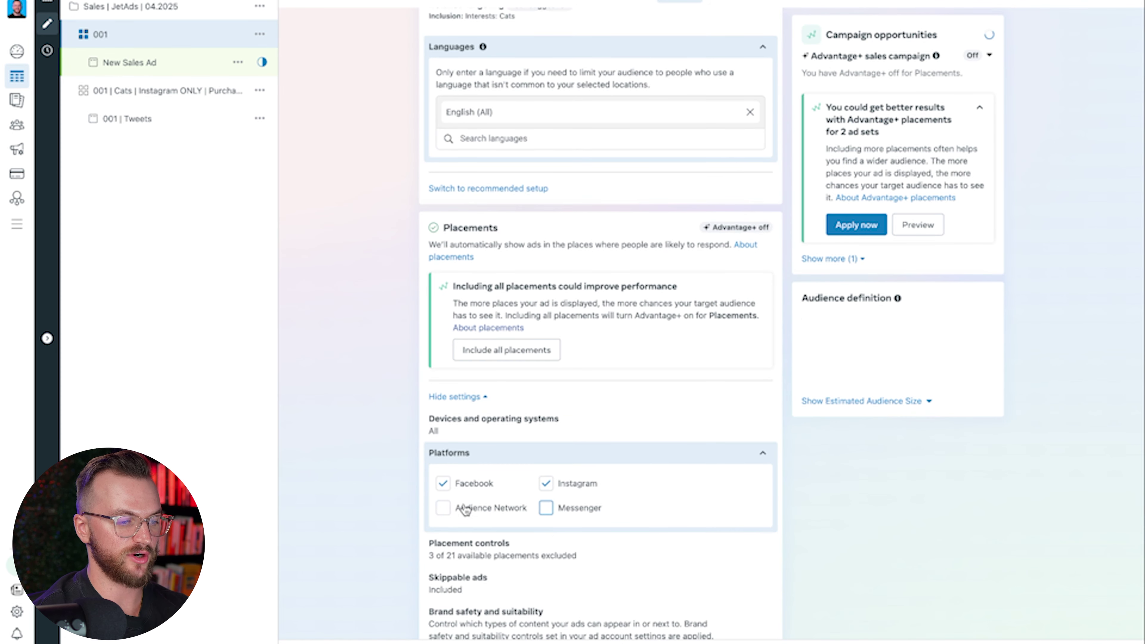
{"action": "left_click", "coordinate": [444, 484]}
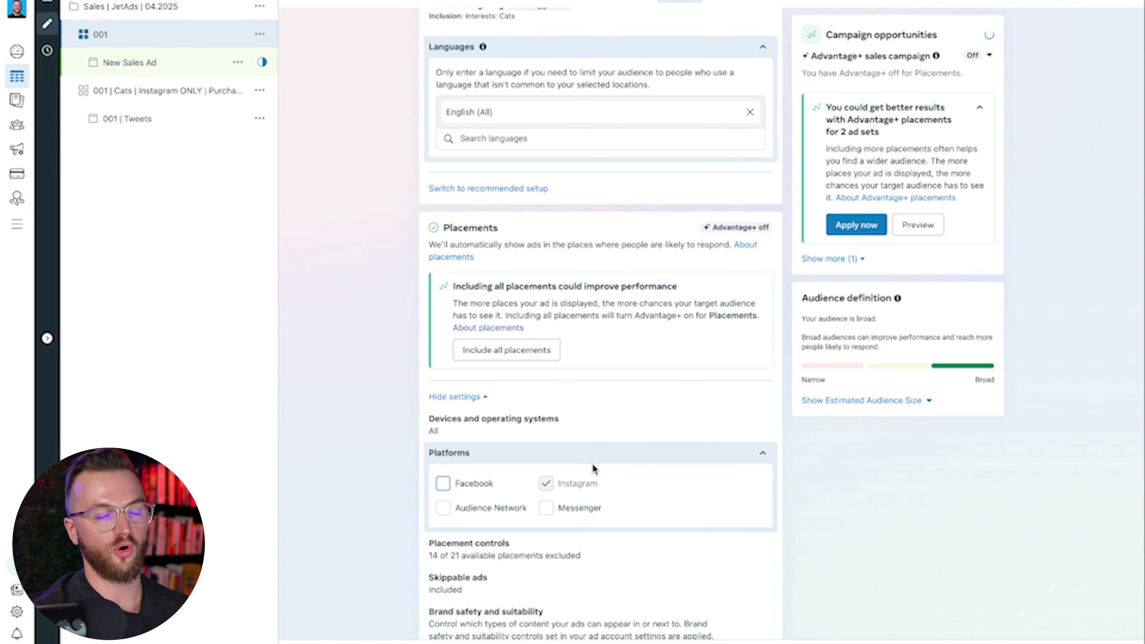
Review which Feeds, Stories and Reels, and Search results placements are included in the ad set's placement controls
{"action": "scroll", "coordinate": [726, 431], "scroll_direction": "down", "scroll_amount": 1}
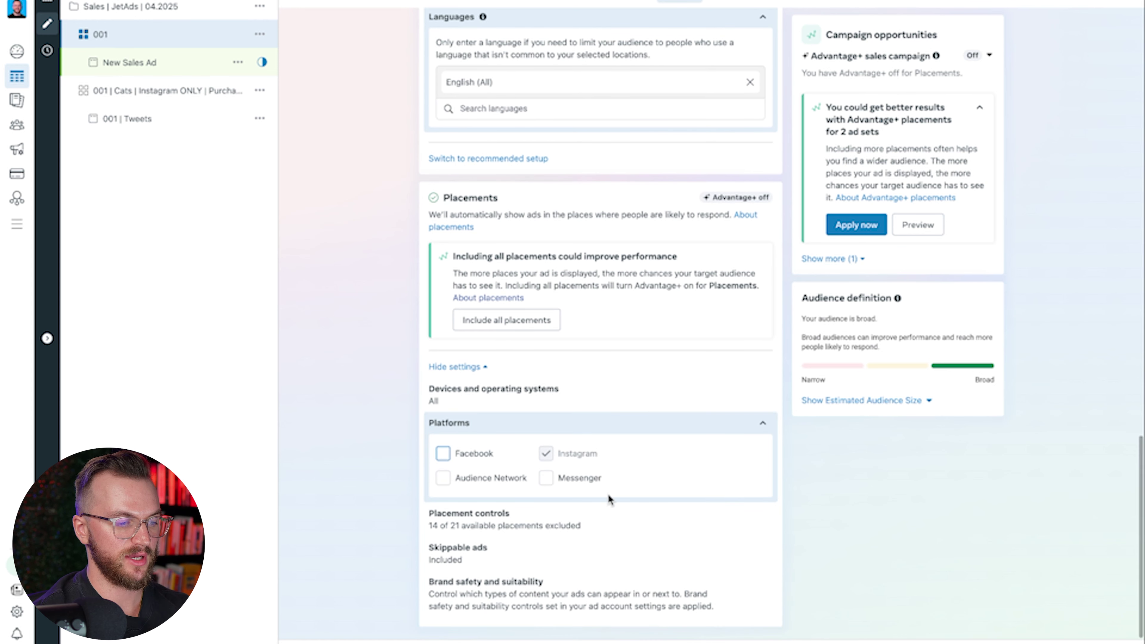
{"action": "left_click", "coordinate": [757, 532]}
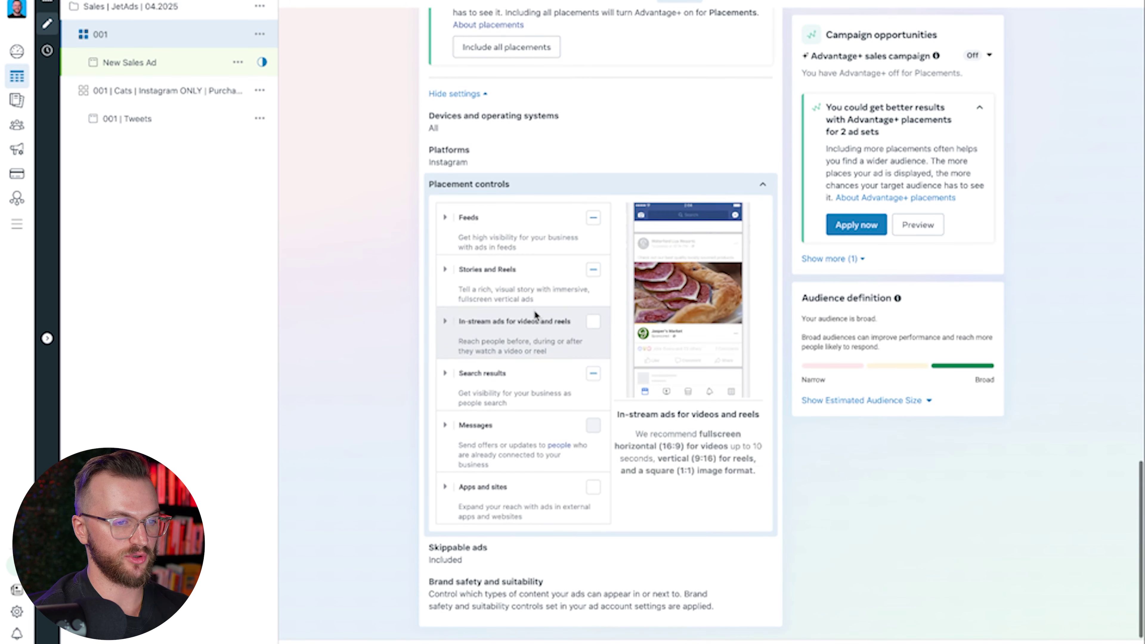
{"action": "left_click", "coordinate": [445, 218]}
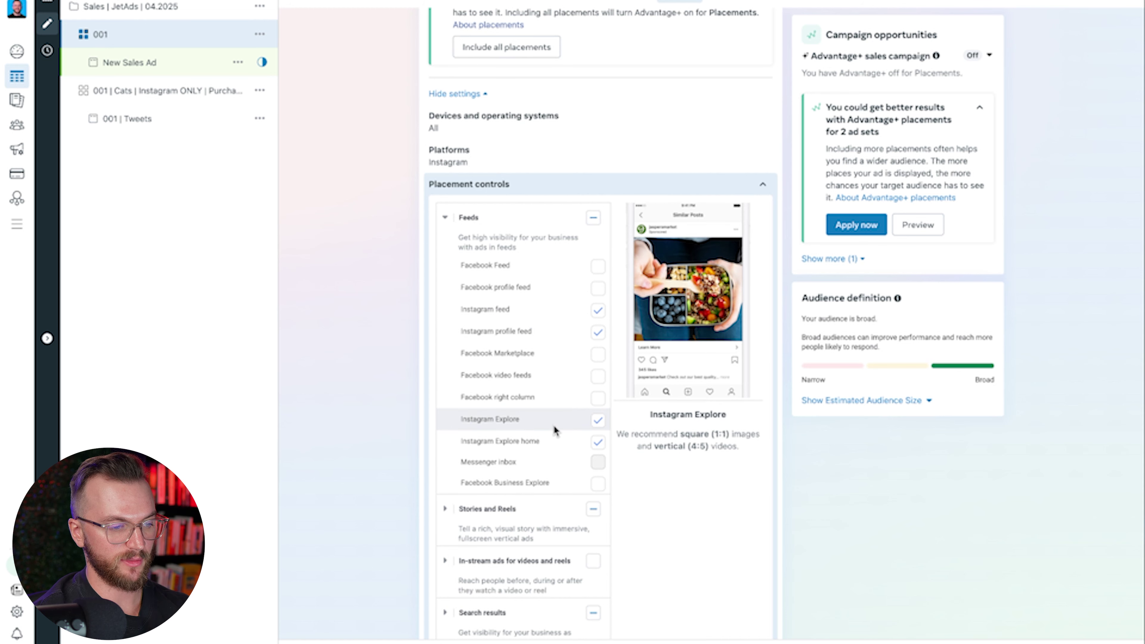
{"action": "left_click", "coordinate": [527, 506]}
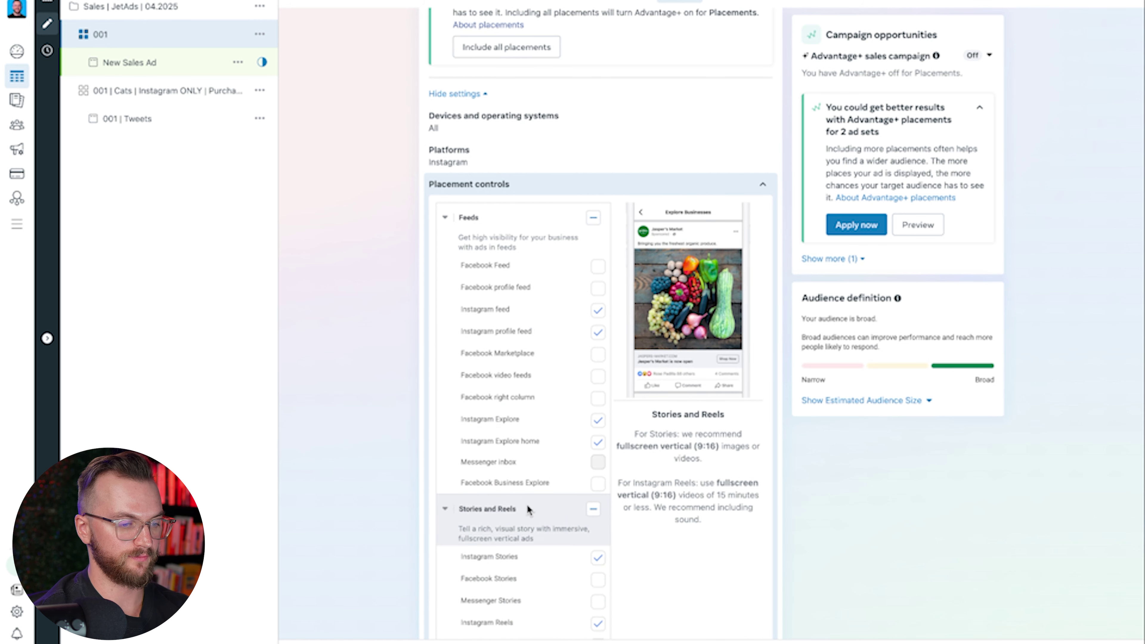
{"action": "scroll", "coordinate": [533, 469], "scroll_direction": "down", "scroll_amount": 1}
{"action": "scroll", "coordinate": [547, 521], "scroll_direction": "down", "scroll_amount": 4}
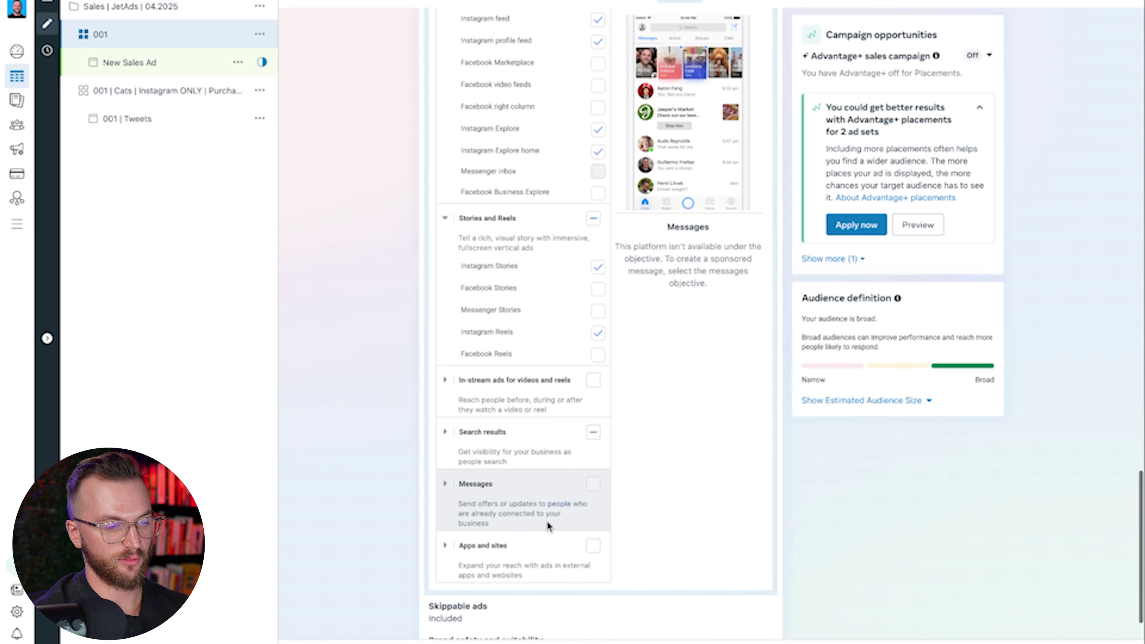
{"action": "left_click", "coordinate": [537, 456]}
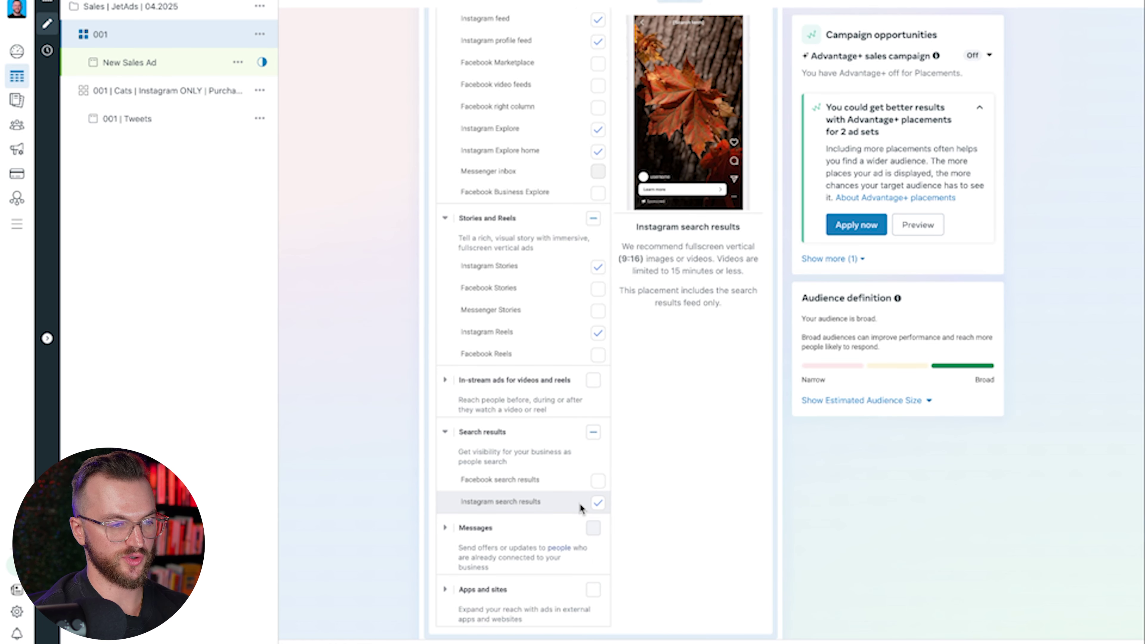
{"action": "scroll", "coordinate": [568, 271], "scroll_direction": "up", "scroll_amount": 1}
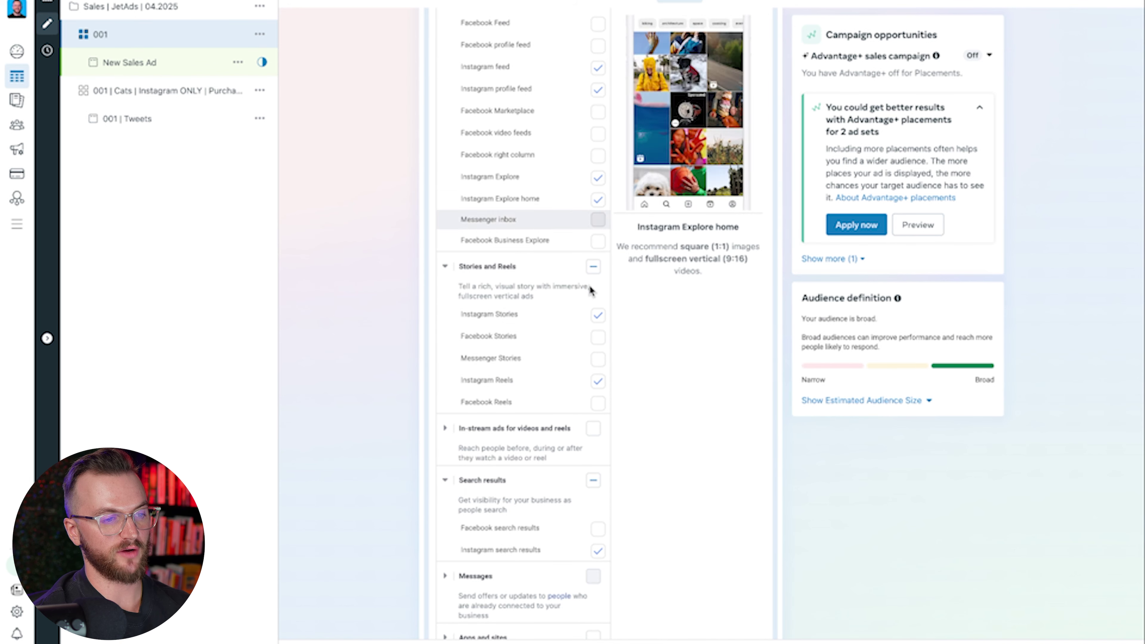
{"action": "scroll", "coordinate": [585, 368], "scroll_direction": "up", "scroll_amount": 2}
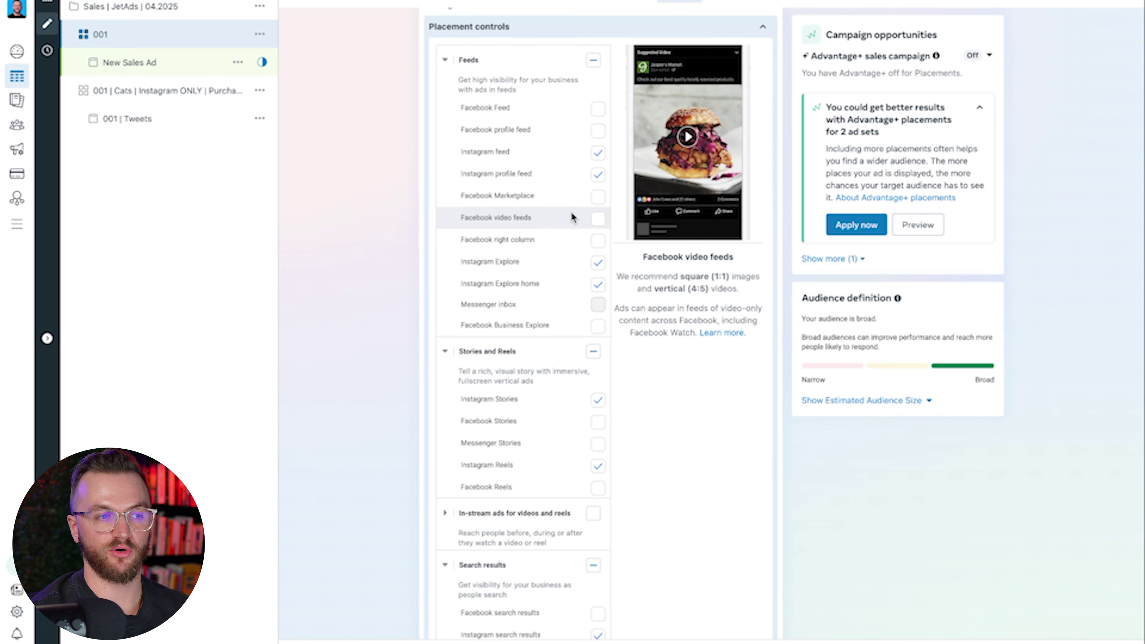
{"action": "scroll", "coordinate": [590, 268], "scroll_direction": "down", "scroll_amount": 5}
{"action": "scroll", "coordinate": [591, 271], "scroll_direction": "up", "scroll_amount": 10}
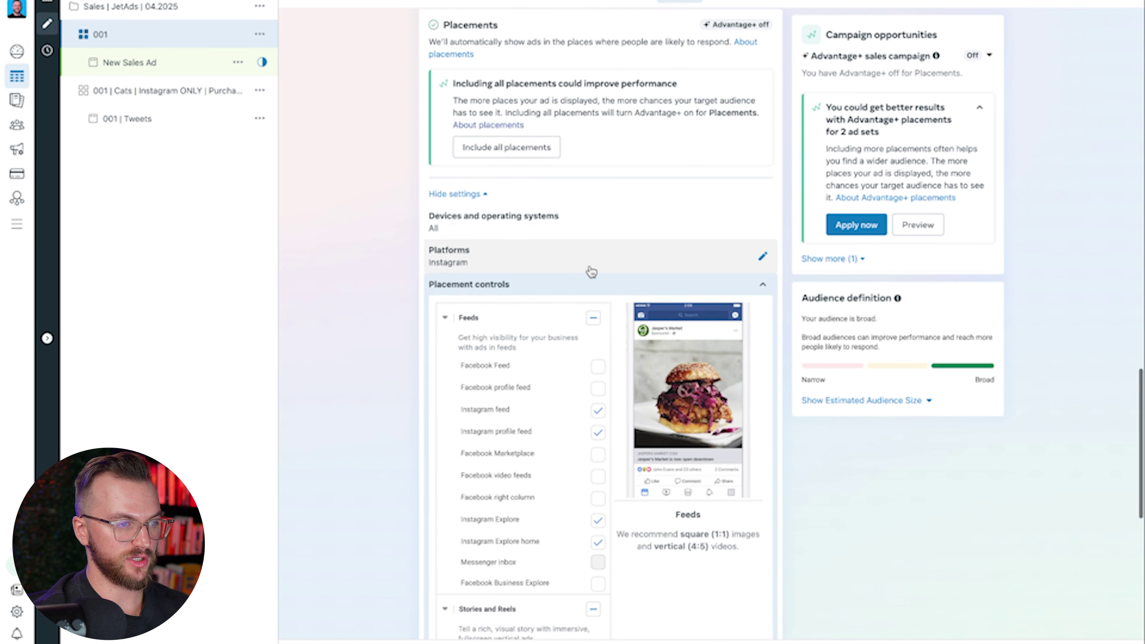
Check the mobile operating system and device type choices for the ad set's placements, and close the device settings
{"action": "left_click", "coordinate": [762, 224]}
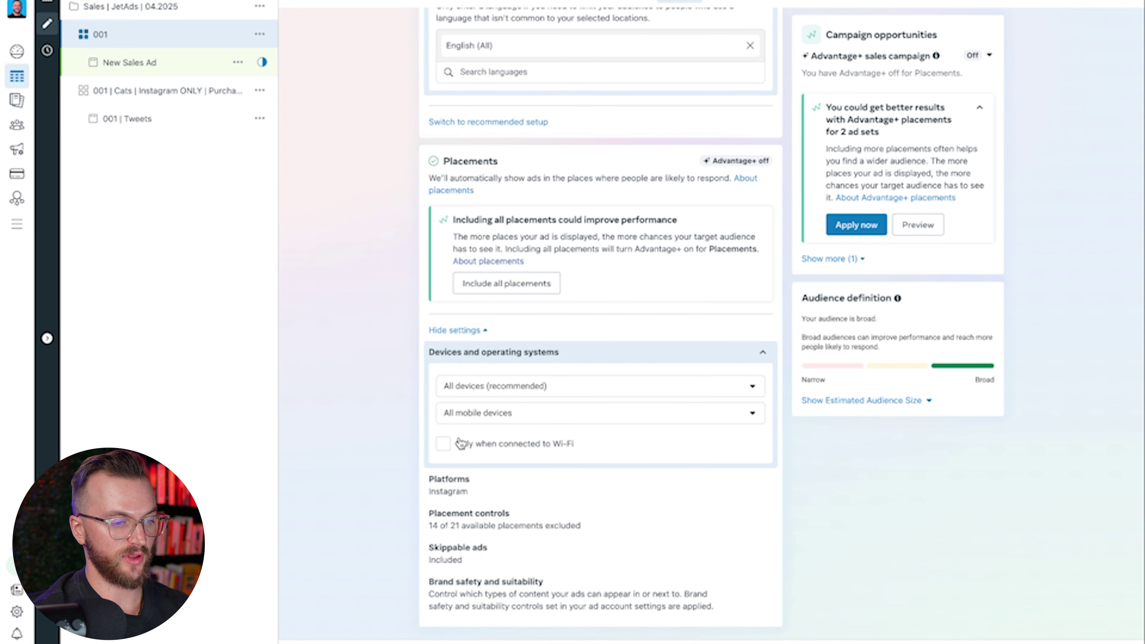
{"action": "left_click", "coordinate": [499, 414]}
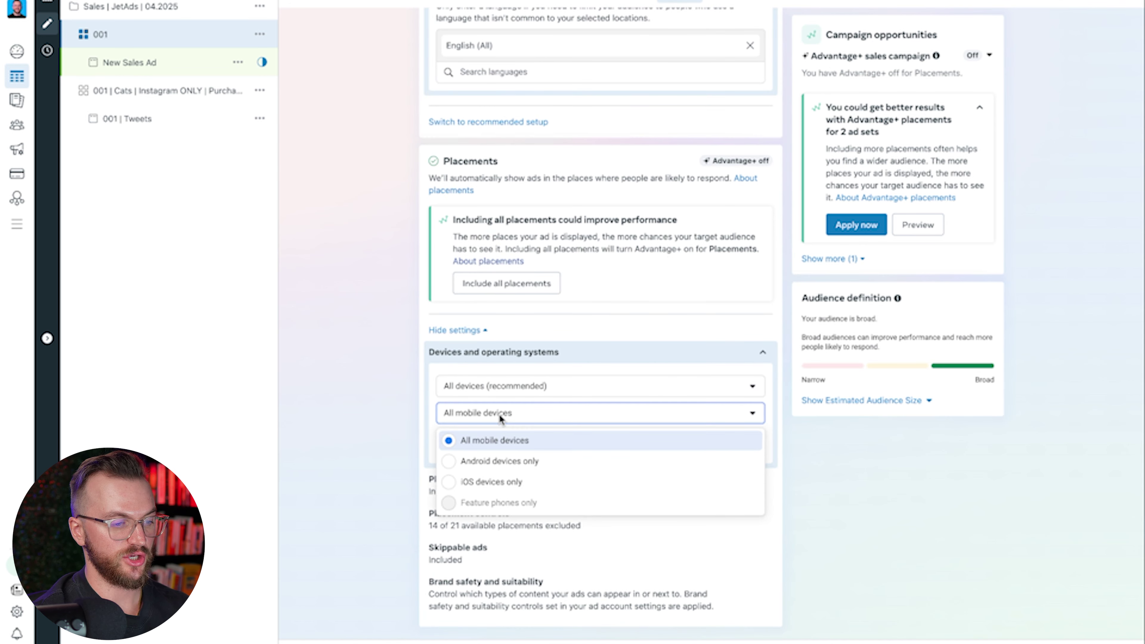
{"action": "left_click", "coordinate": [507, 384]}
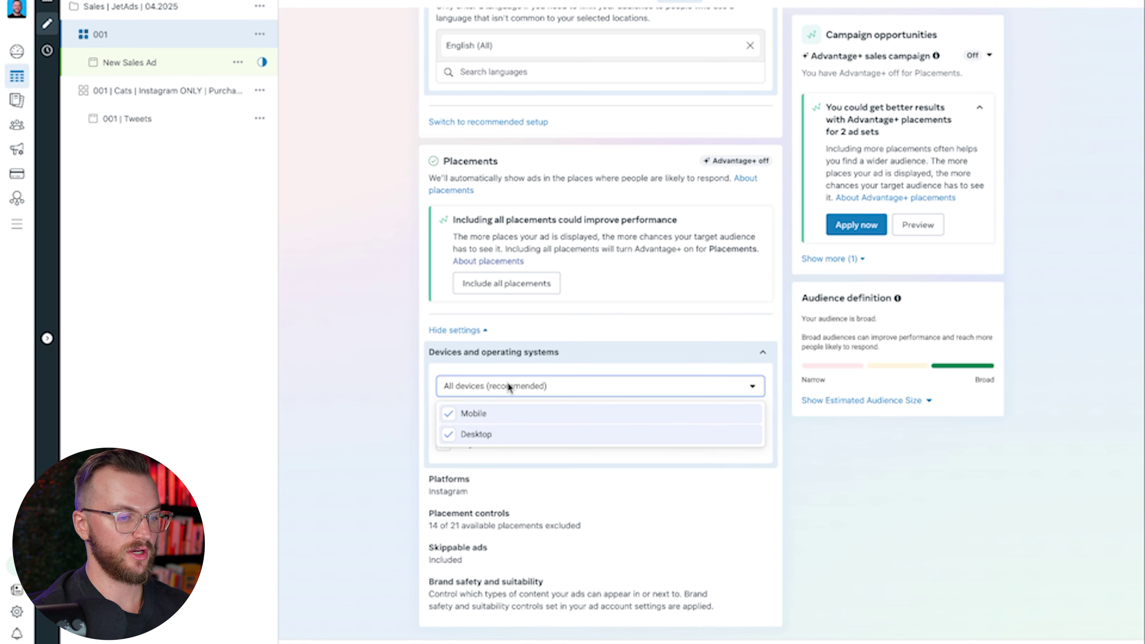
{"action": "left_click", "coordinate": [672, 381]}
{"action": "left_click", "coordinate": [757, 355]}
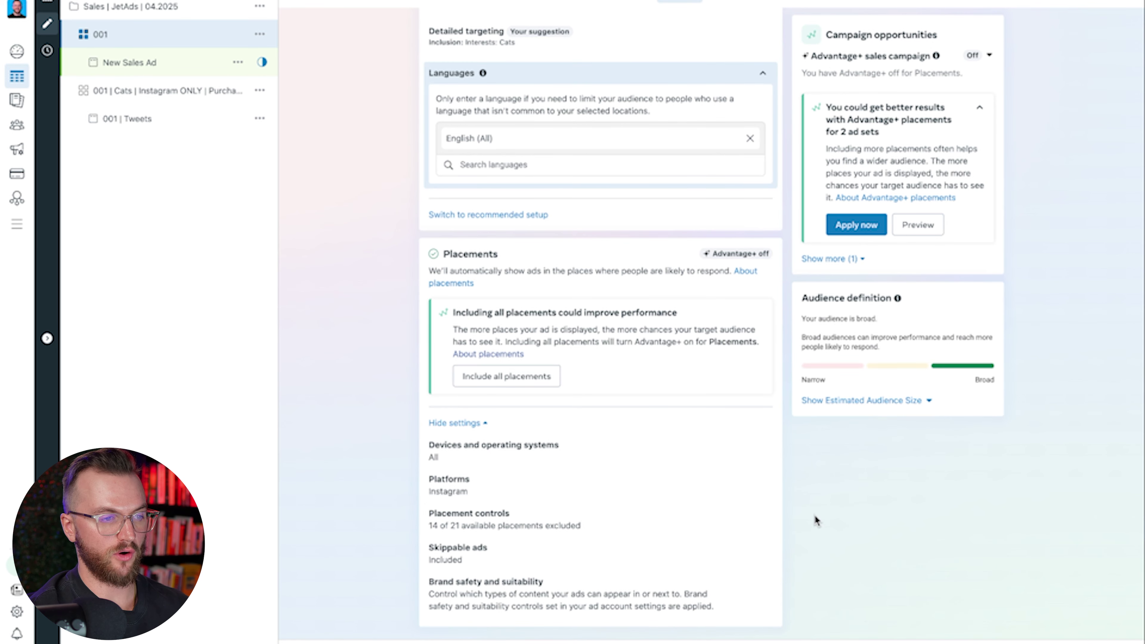
Rename the ad set as "001 | Cats | USA | 25+ | Purchase | IG ONLY"
{"action": "scroll", "coordinate": [815, 515], "scroll_direction": "up", "scroll_amount": 20}
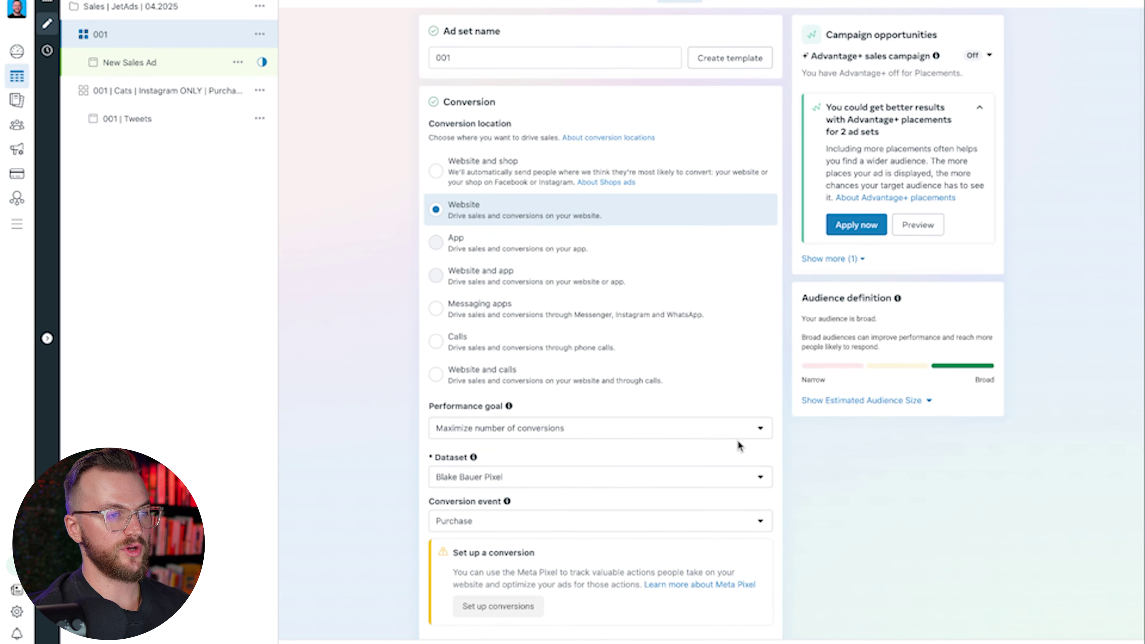
{"action": "left_click", "coordinate": [476, 56]}
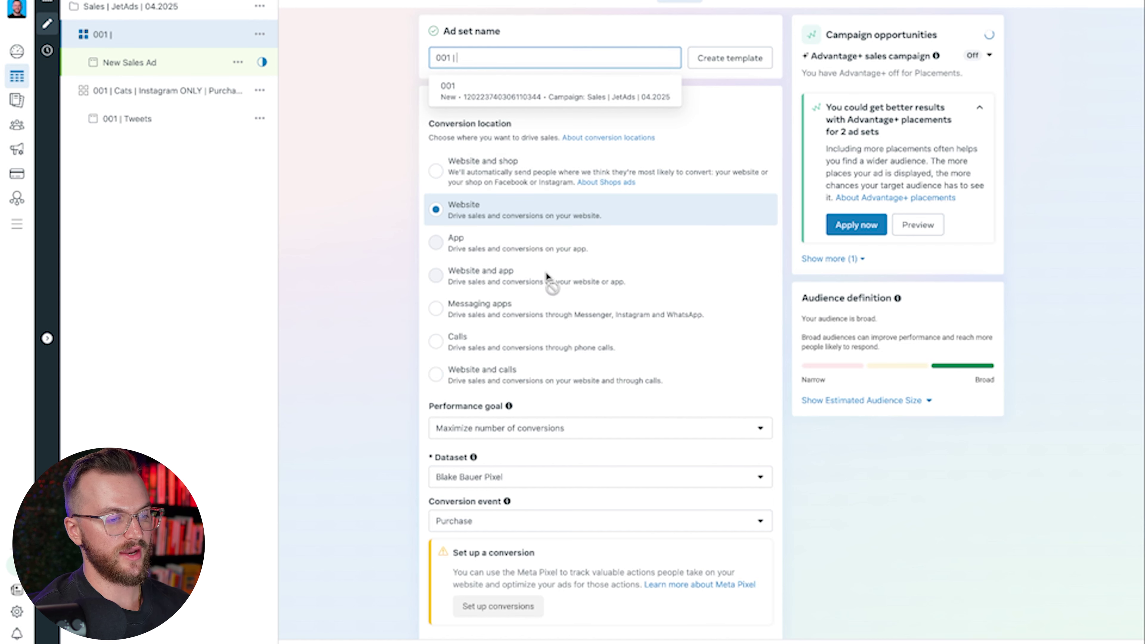
{"action": "scroll", "coordinate": [546, 302], "scroll_direction": "down", "scroll_amount": 2}
{"action": "scroll", "coordinate": [548, 309], "scroll_direction": "down", "scroll_amount": 15}
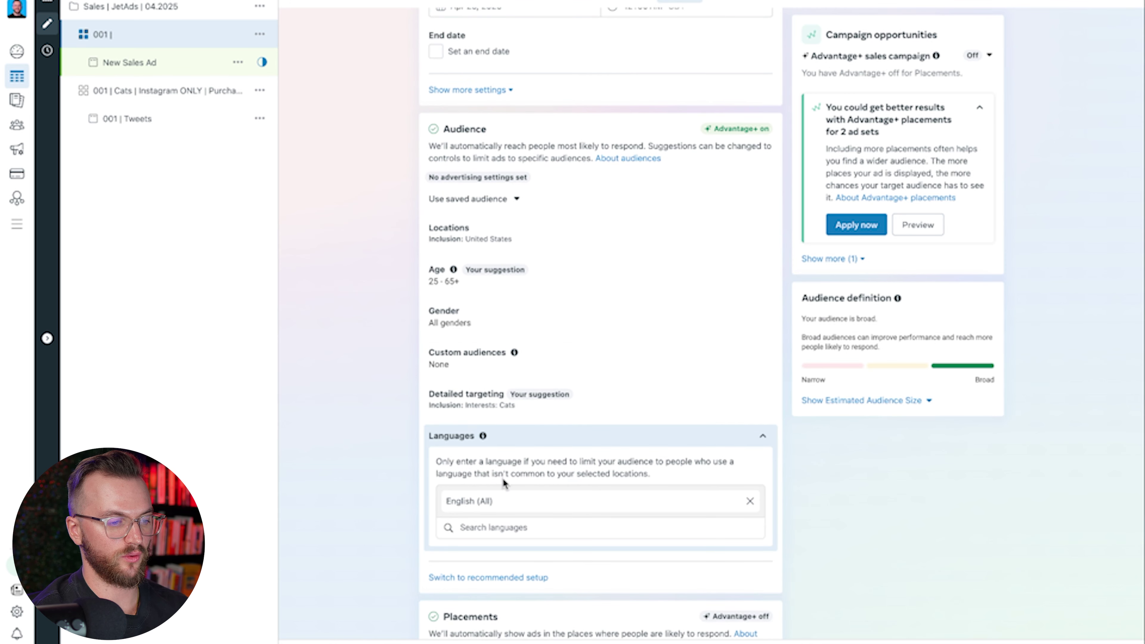
{"action": "scroll", "coordinate": [504, 479], "scroll_direction": "down", "scroll_amount": 4}
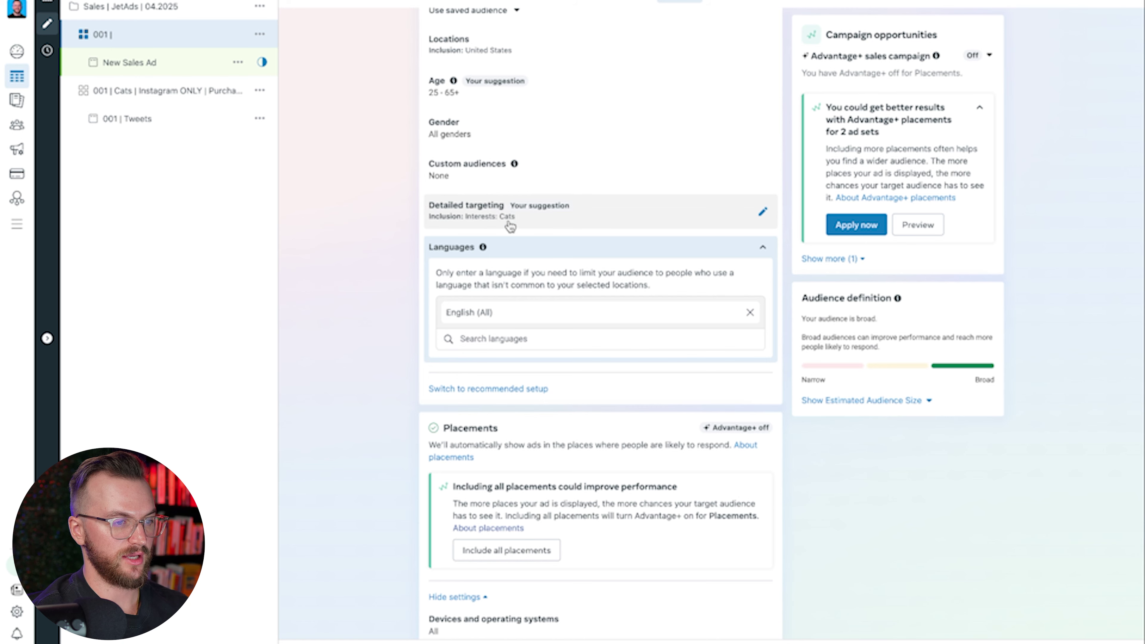
{"action": "scroll", "coordinate": [529, 216], "scroll_direction": "up", "scroll_amount": 10}
{"action": "left_click", "coordinate": [496, 57]}
{"action": "type", "text": "Cats |"}
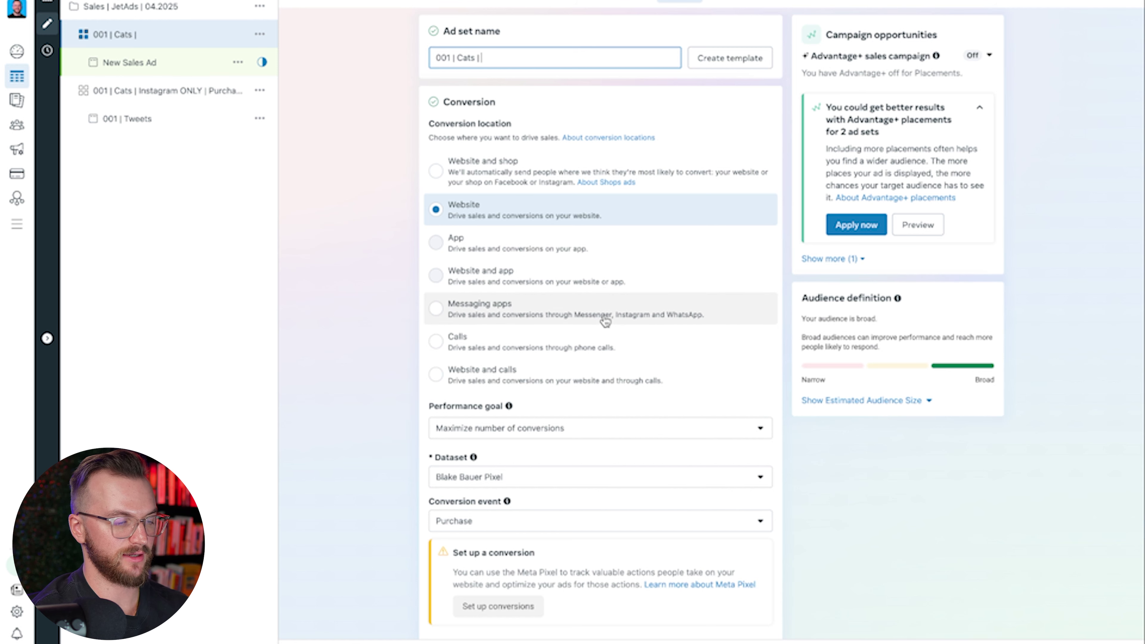
{"action": "scroll", "coordinate": [606, 320], "scroll_direction": "down", "scroll_amount": 15}
{"action": "scroll", "coordinate": [605, 321], "scroll_direction": "up", "scroll_amount": 15}
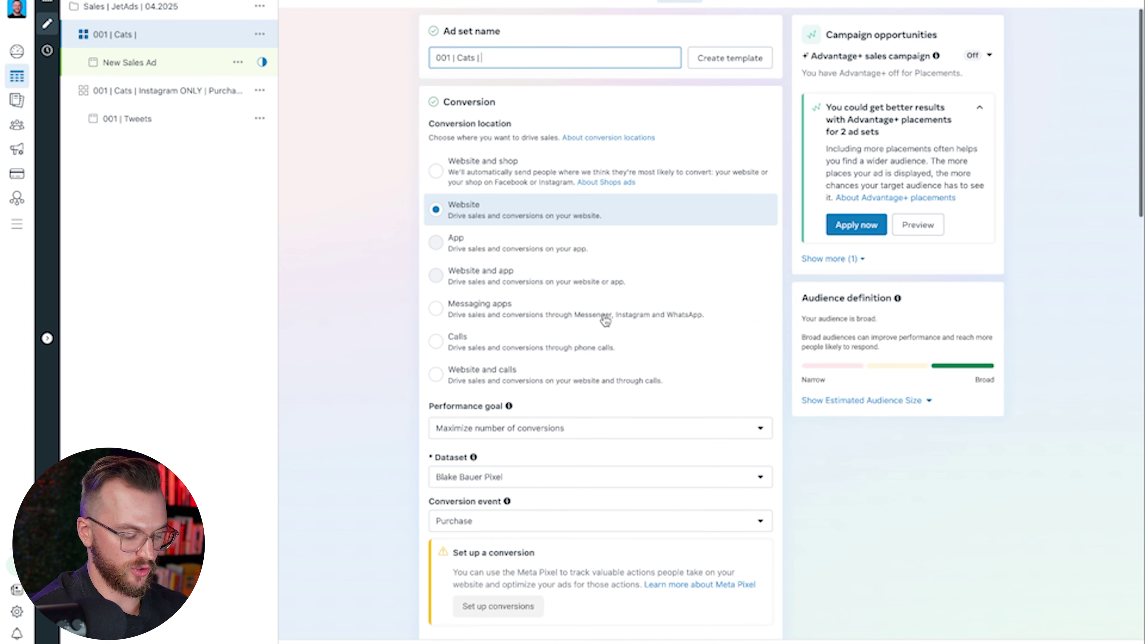
{"action": "type", "text": "USA | 25"}
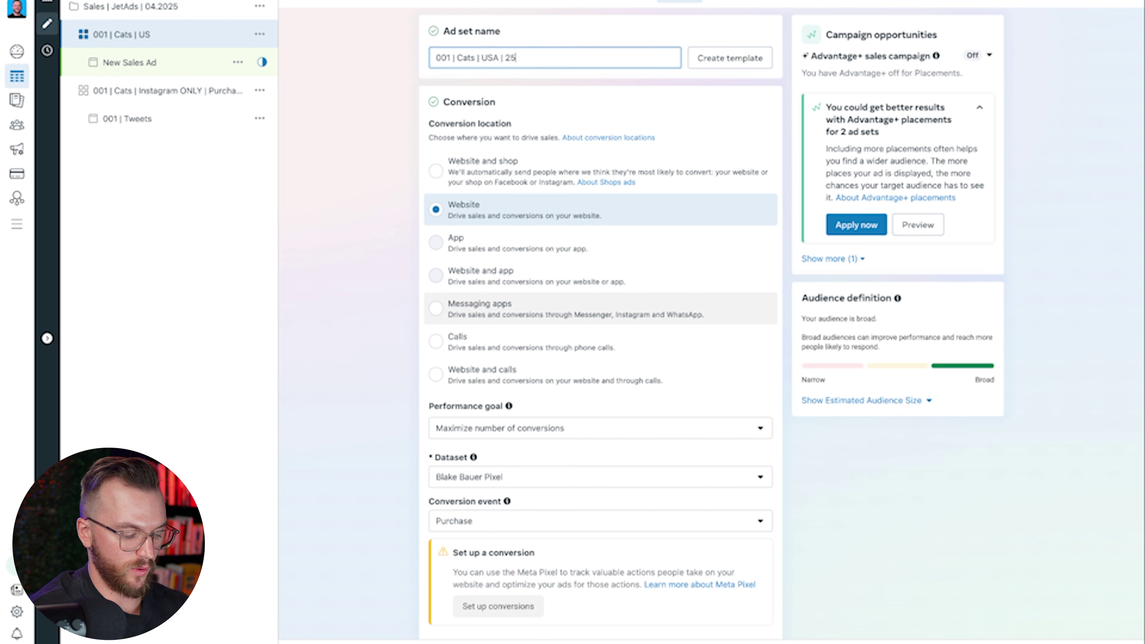
{"action": "type", "text": "+ | Purchase"}
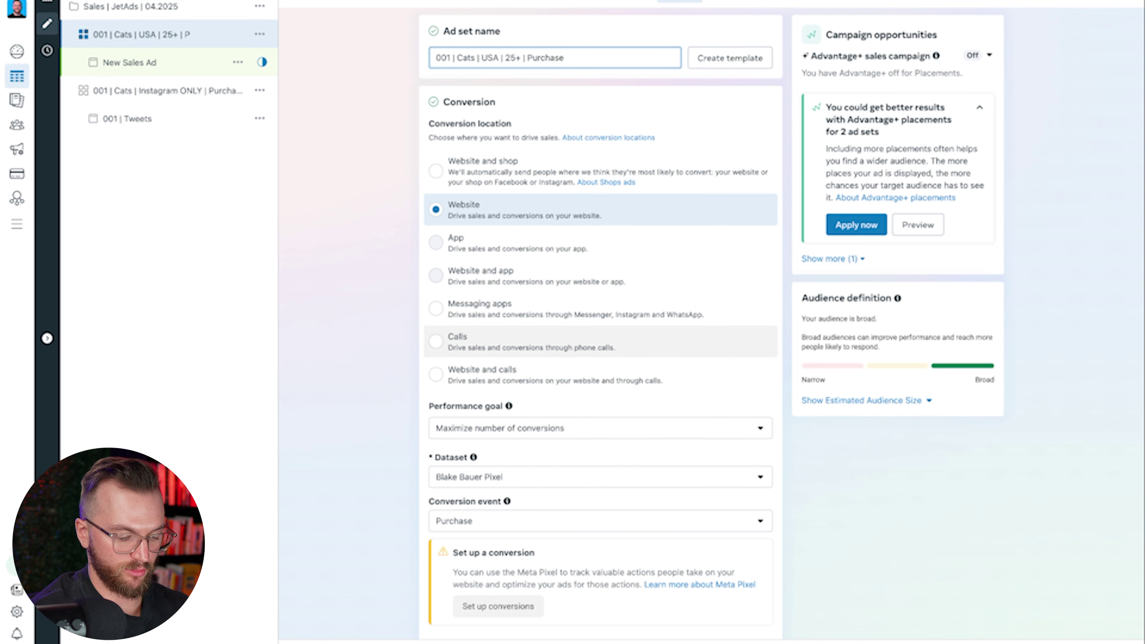
{"action": "type", "text": " | IG ONLY"}
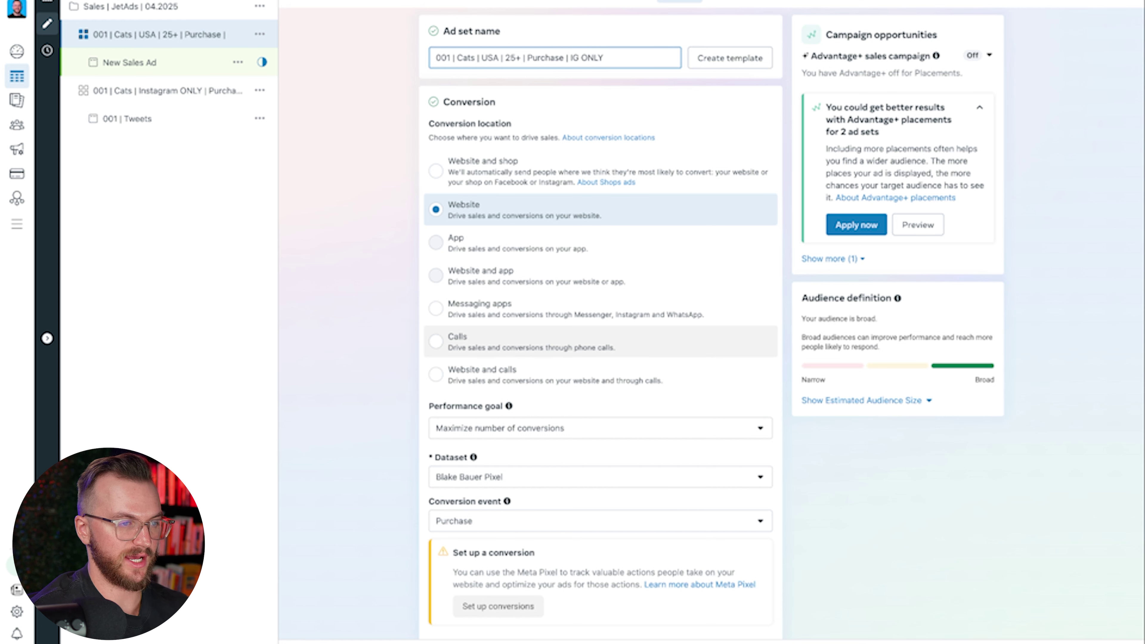
{"action": "triple_click", "coordinate": [558, 56]}
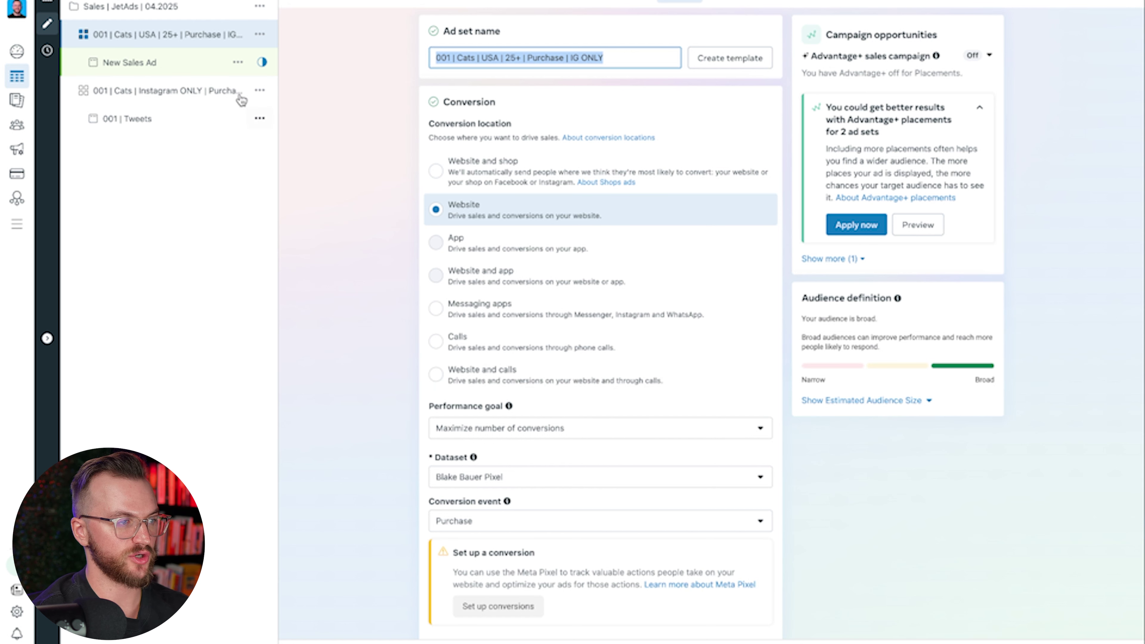
Rename the ad set's new sales ad as 001
{"action": "left_click", "coordinate": [195, 69]}
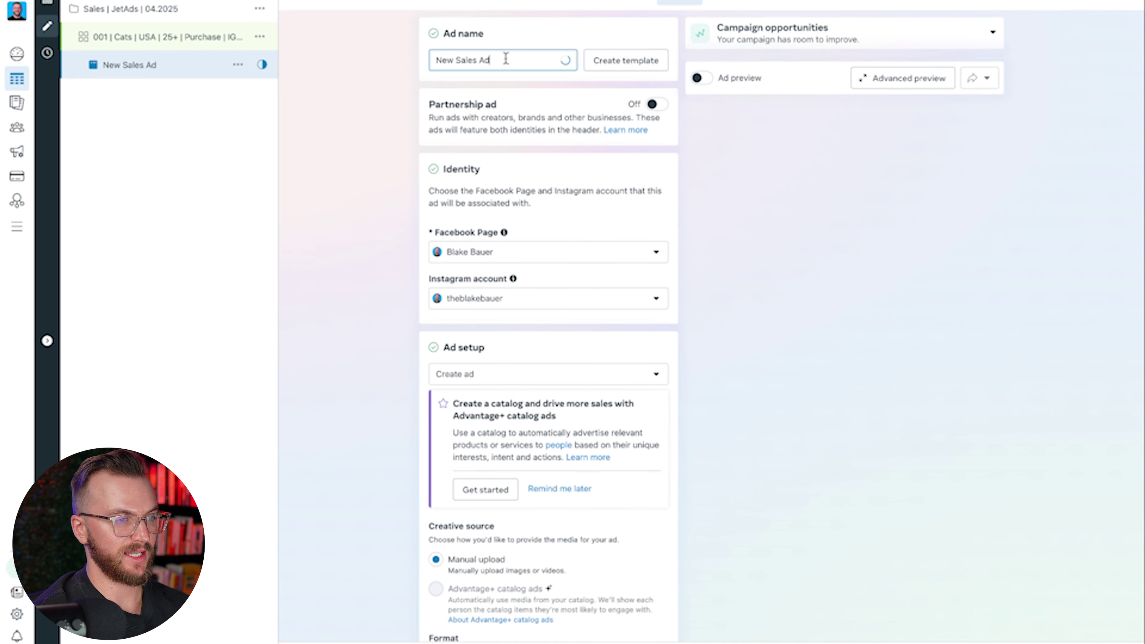
{"action": "left_click_drag", "start_coordinate": [504, 59], "coordinate": [384, 61]}
{"action": "type", "text": "001"}
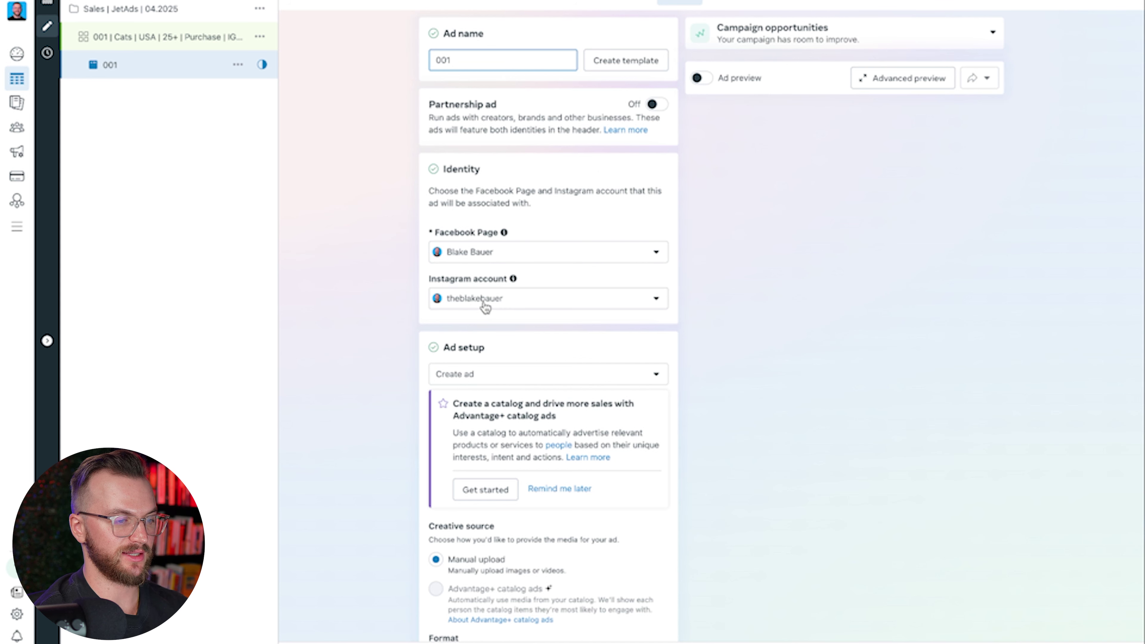
Set ad 001's setup to use existing content instead of creating a new ad
{"action": "scroll", "coordinate": [514, 294], "scroll_direction": "down", "scroll_amount": 2}
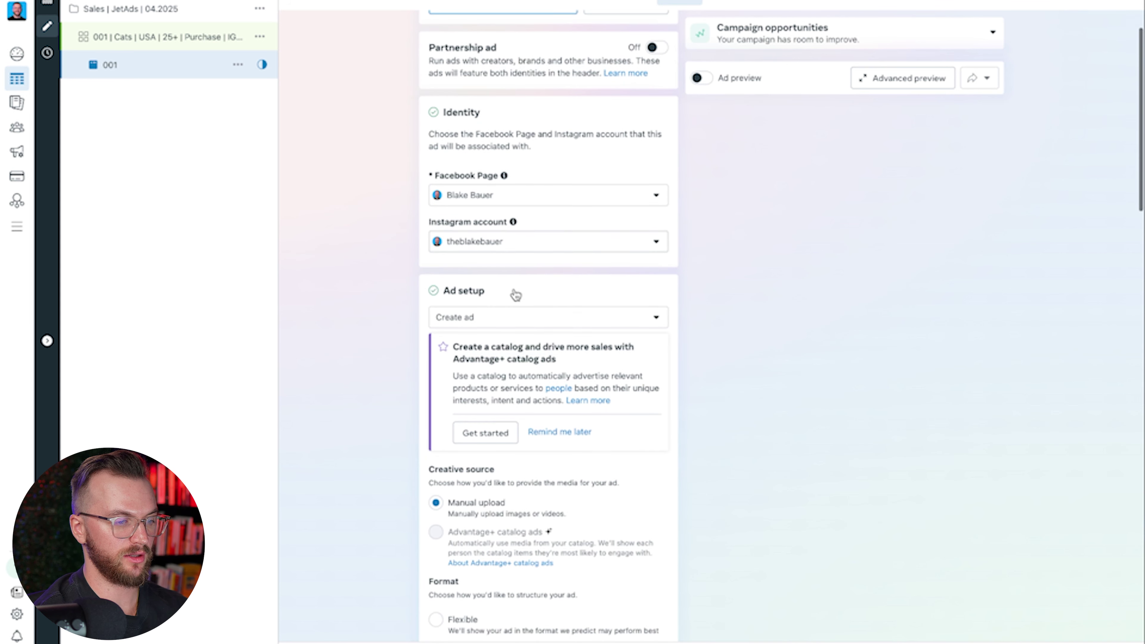
{"action": "left_click", "coordinate": [492, 320]}
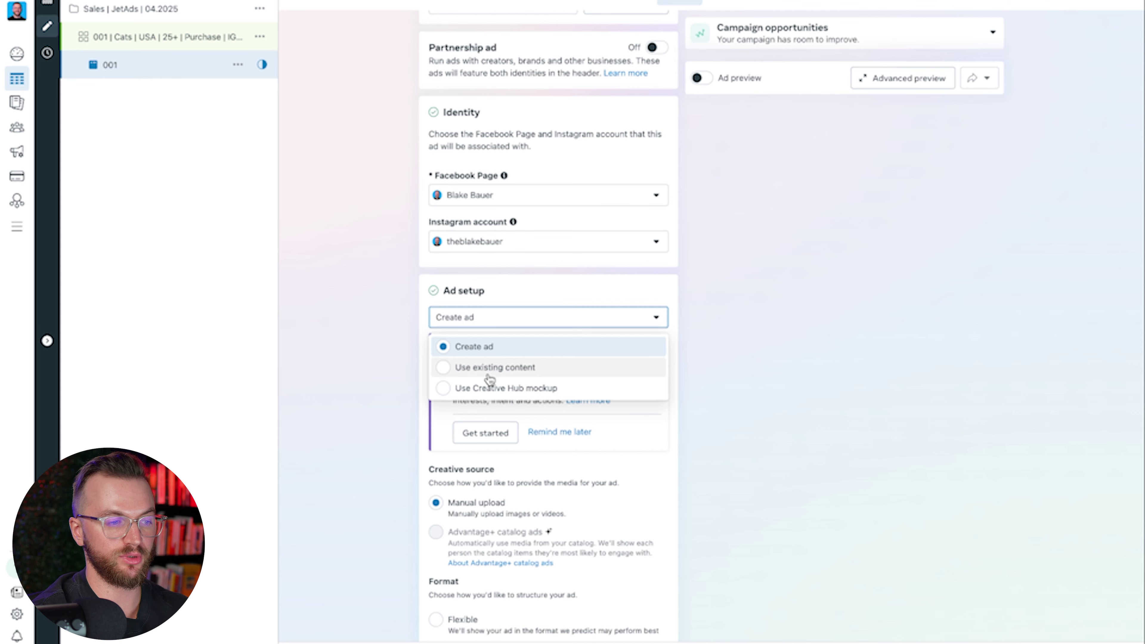
{"action": "left_click", "coordinate": [492, 368]}
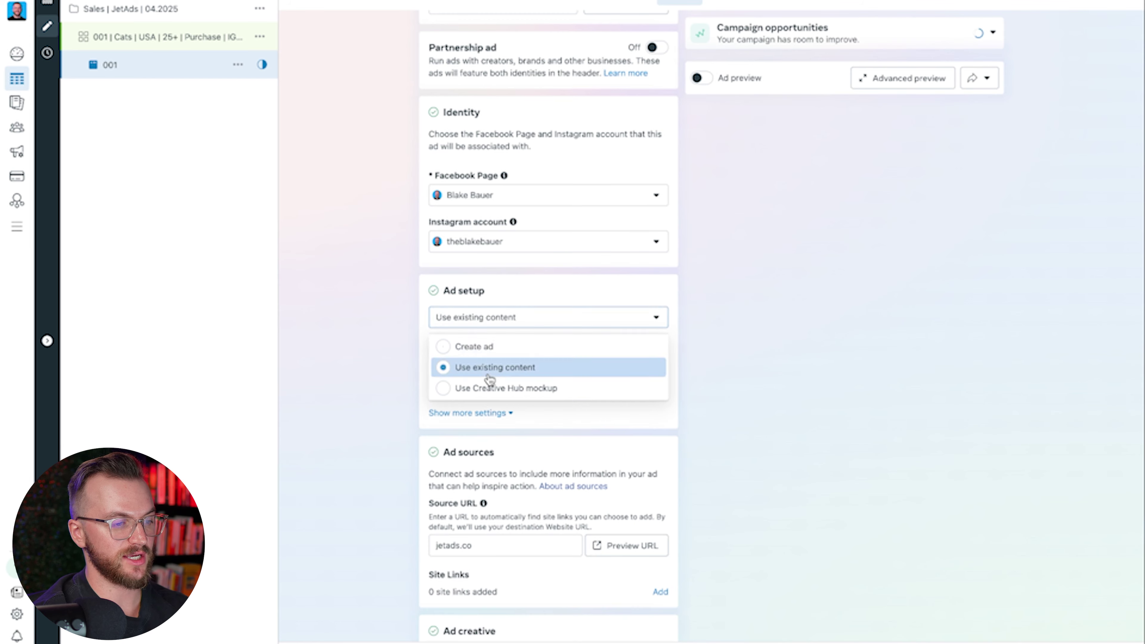
Choose the Instagram reel published on April 23, 2025 as the content of ad 001
{"action": "scroll", "coordinate": [482, 351], "scroll_direction": "down", "scroll_amount": 4}
{"action": "scroll", "coordinate": [483, 351], "scroll_direction": "down", "scroll_amount": 4}
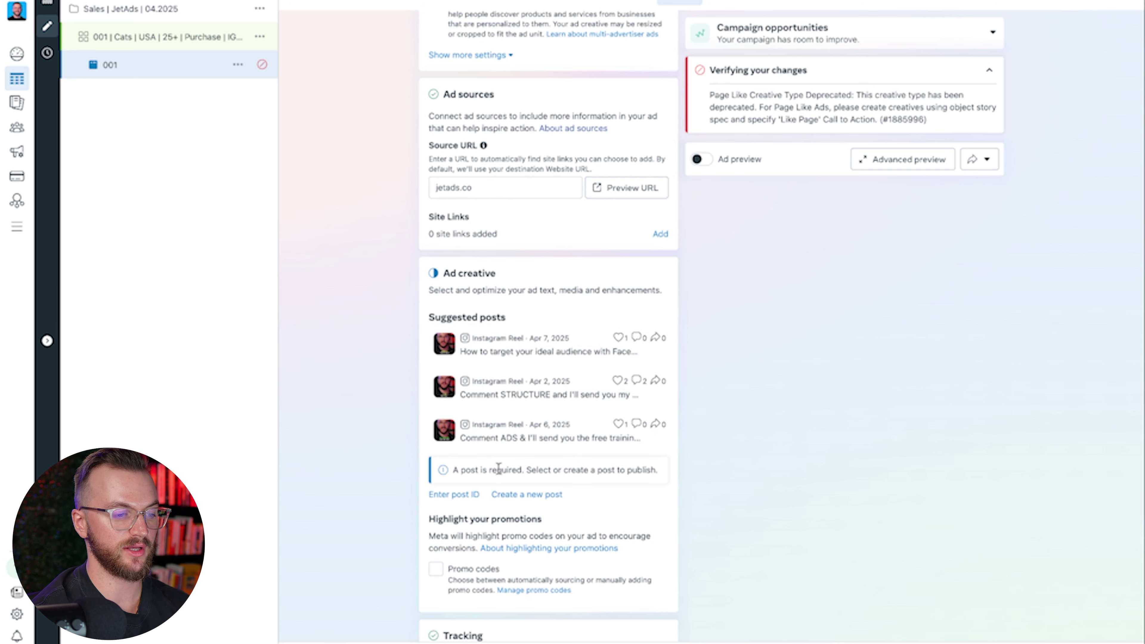
{"action": "left_click", "coordinate": [499, 468]}
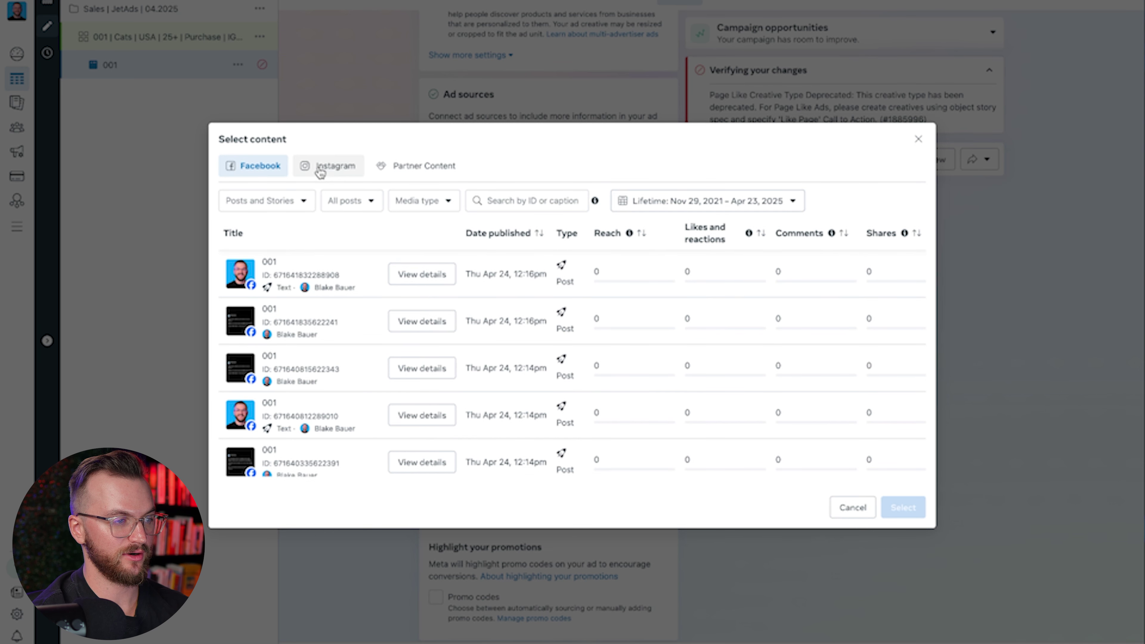
{"action": "left_click", "coordinate": [330, 165]}
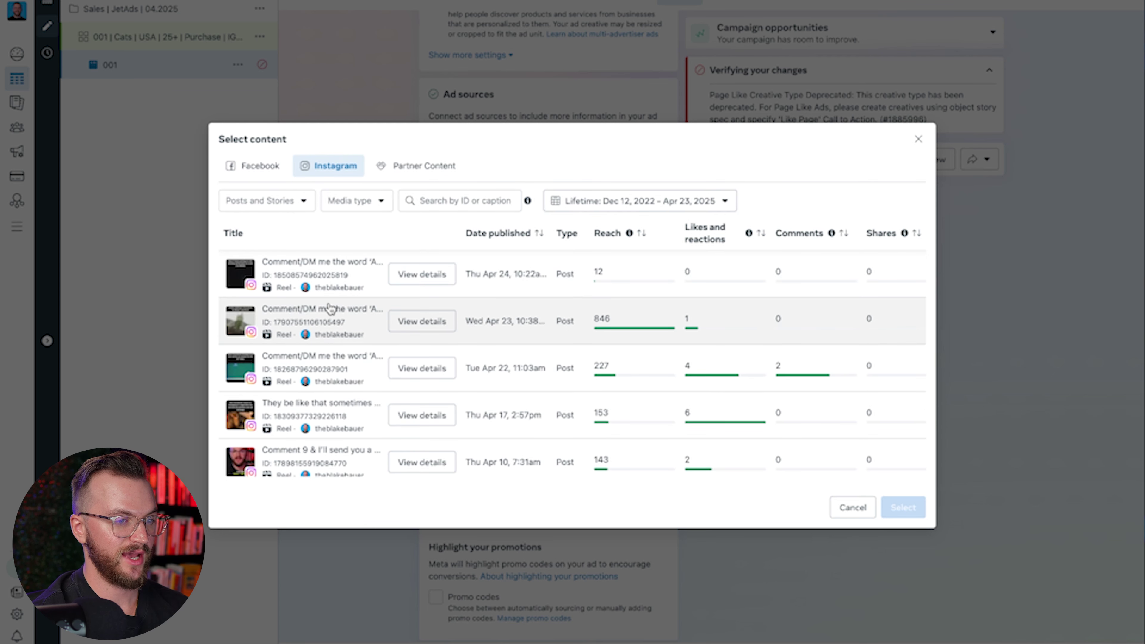
{"action": "left_click", "coordinate": [329, 323]}
{"action": "left_click", "coordinate": [903, 508]}
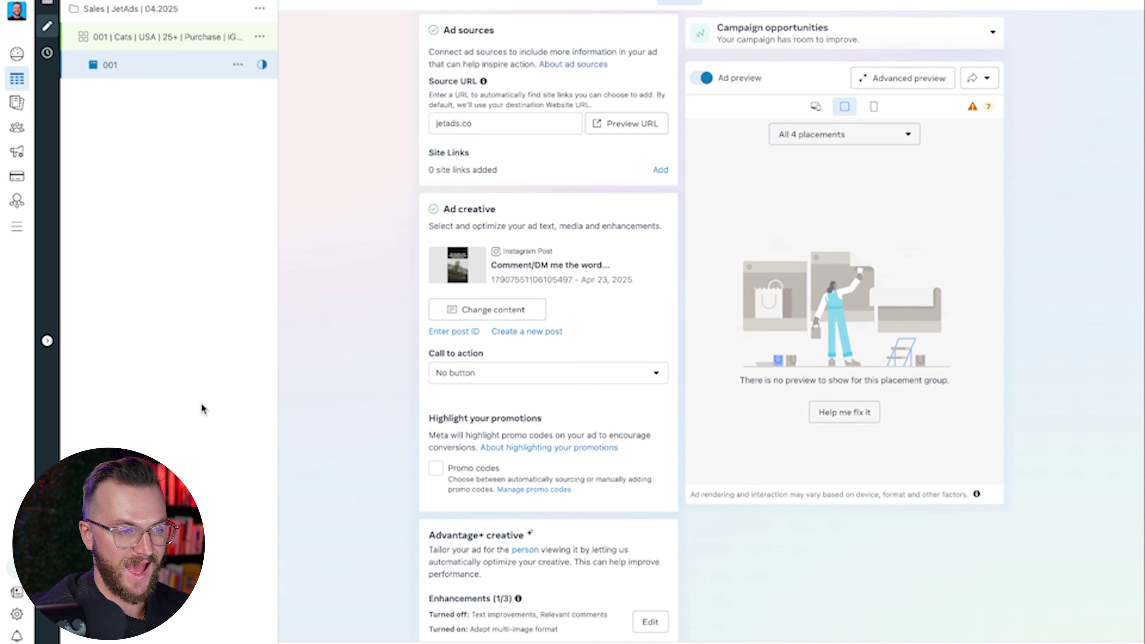
Set the call to action of ad 001 to Shop now
{"action": "left_click", "coordinate": [472, 379]}
{"action": "scroll", "coordinate": [494, 446], "scroll_direction": "down", "scroll_amount": 2}
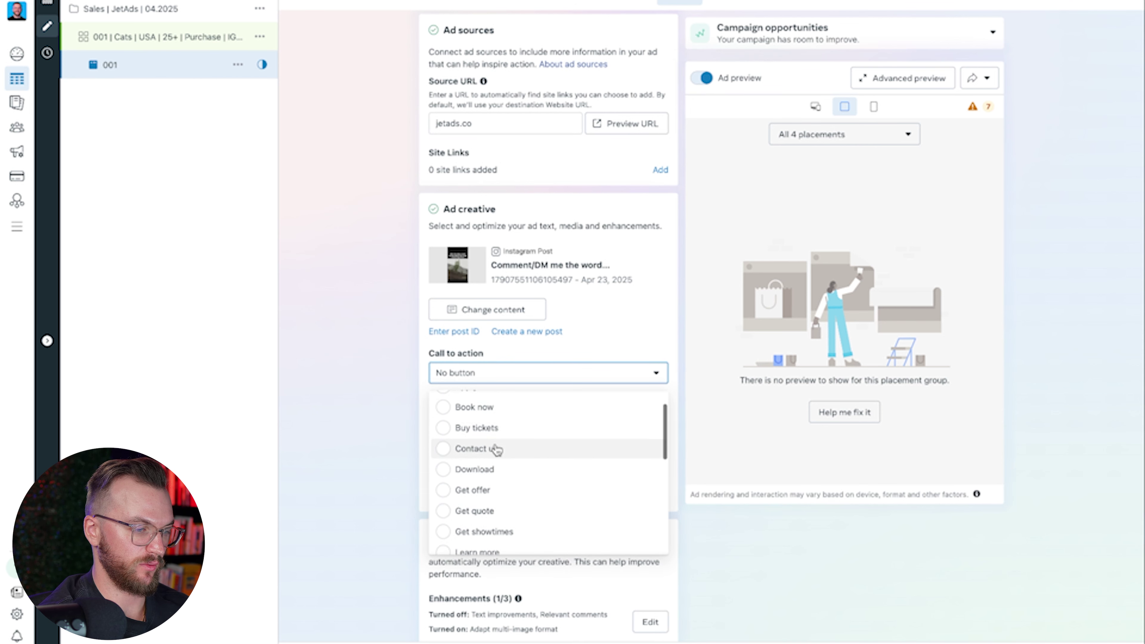
{"action": "scroll", "coordinate": [496, 448], "scroll_direction": "down", "scroll_amount": 3}
{"action": "scroll", "coordinate": [490, 445], "scroll_direction": "up", "scroll_amount": 1}
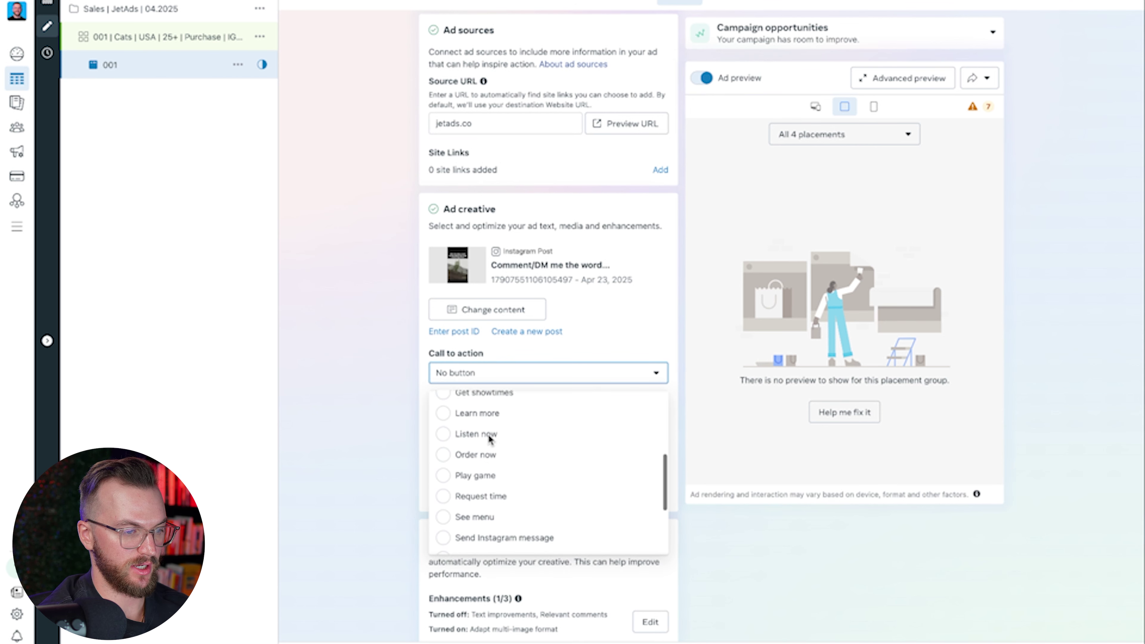
{"action": "scroll", "coordinate": [496, 451], "scroll_direction": "down", "scroll_amount": 3}
{"action": "left_click", "coordinate": [624, 396]}
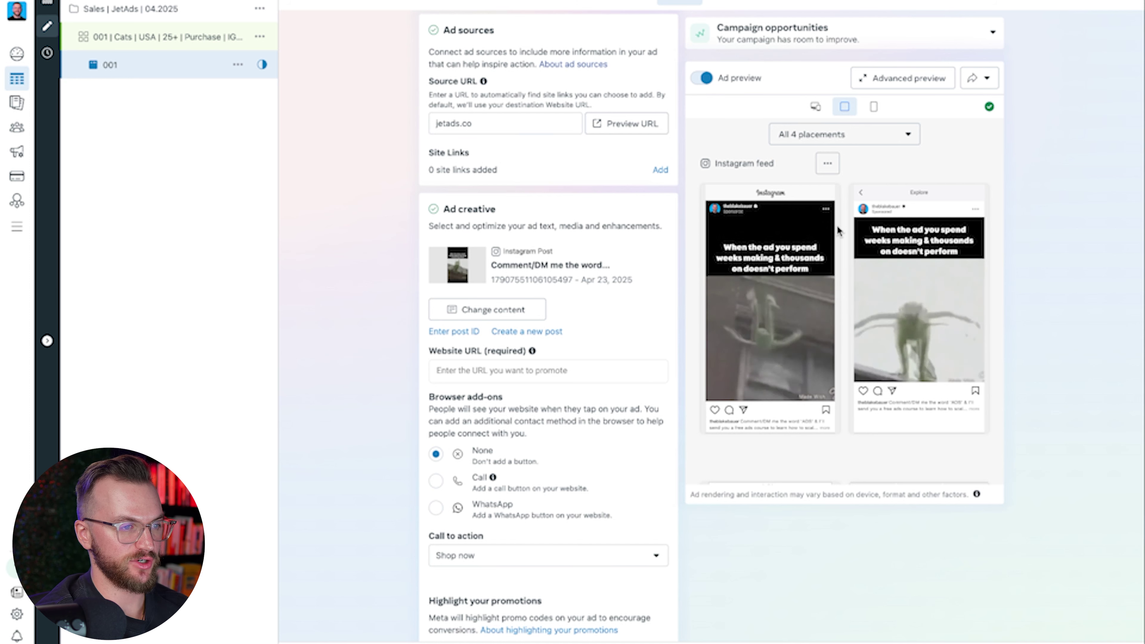
Enter jetads.co as the website URL in ad 001's creative
{"action": "left_click", "coordinate": [519, 372]}
{"action": "type", "text": "jetads.co"}
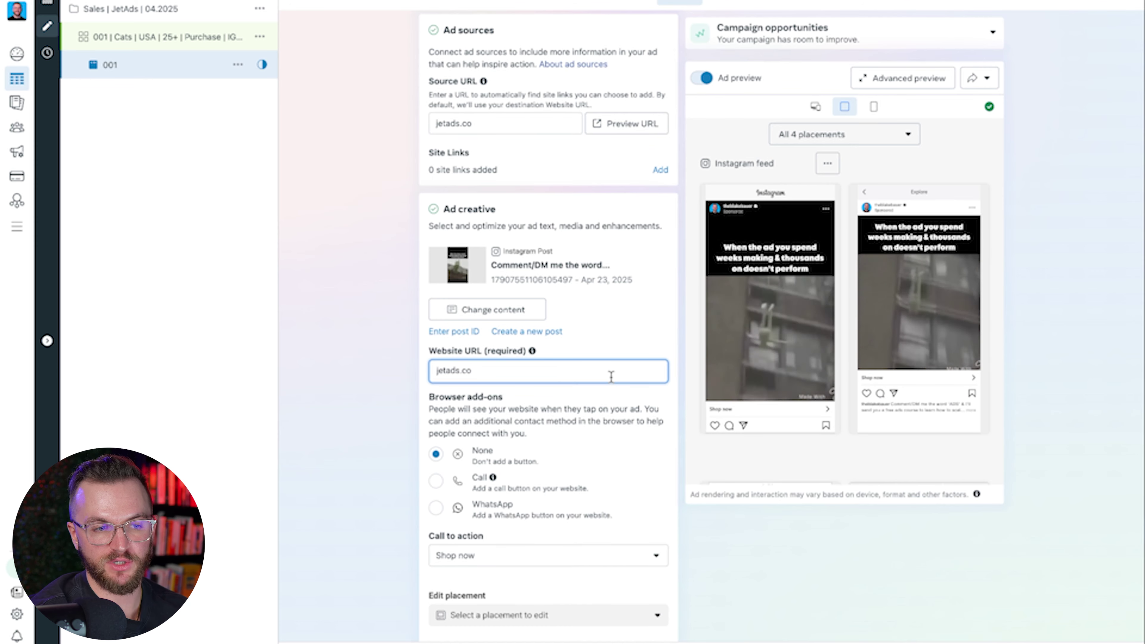
{"action": "scroll", "coordinate": [540, 388], "scroll_direction": "down", "scroll_amount": 5}
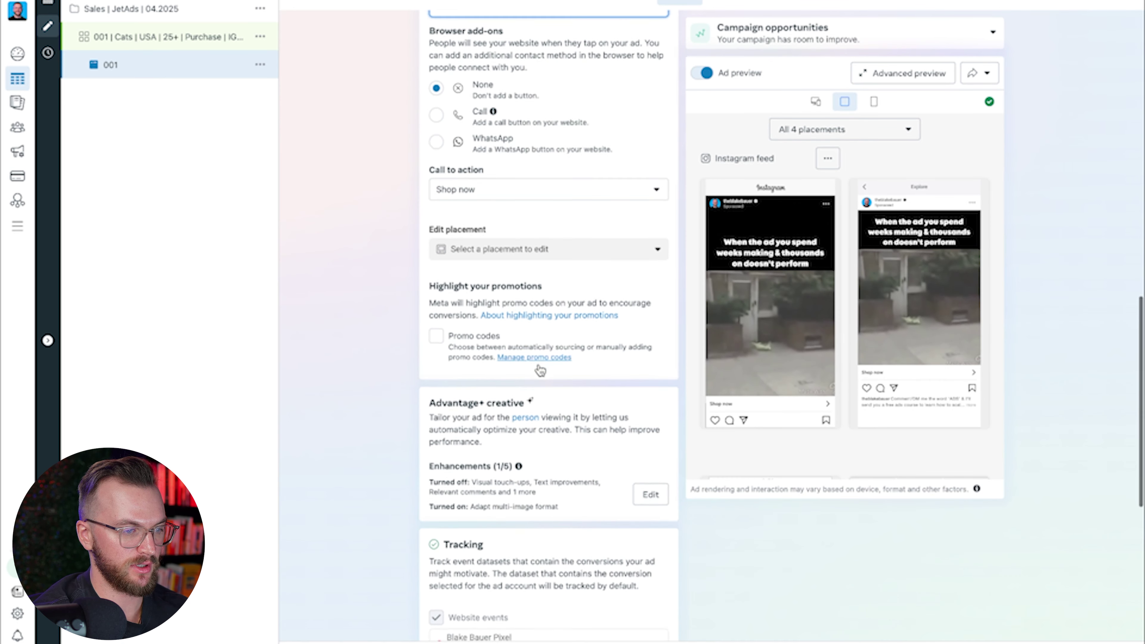
Duplicate ad 001 within the same ad set and rename the copy as 002
{"action": "scroll", "coordinate": [564, 352], "scroll_direction": "up", "scroll_amount": 15}
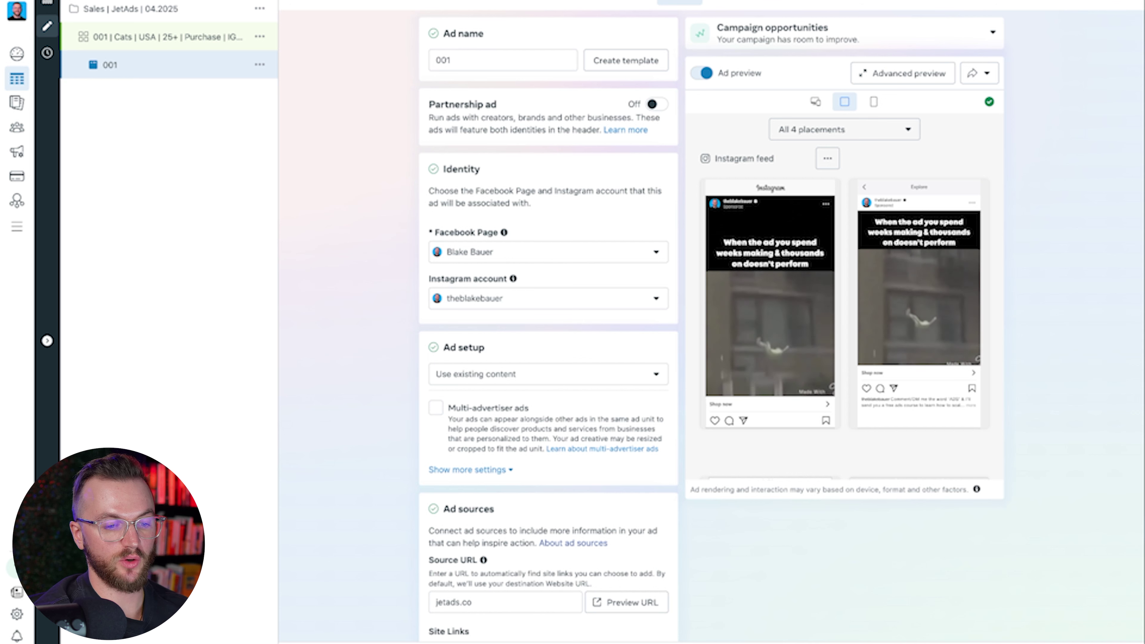
{"action": "left_click", "coordinate": [258, 65]}
{"action": "left_click", "coordinate": [293, 135]}
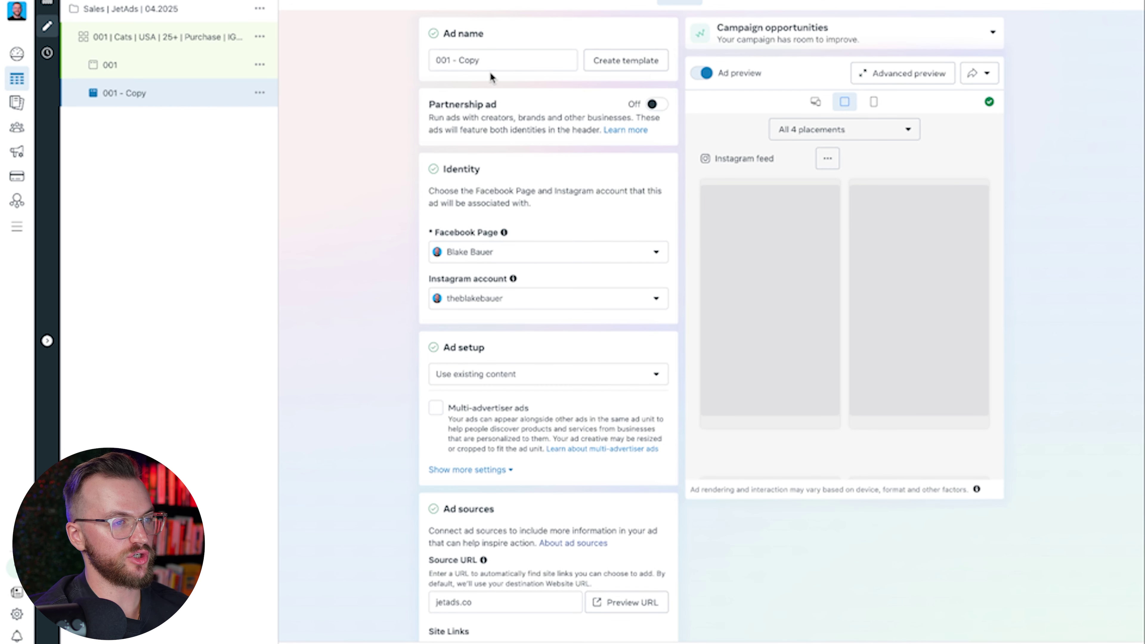
{"action": "left_click_drag", "start_coordinate": [487, 60], "coordinate": [448, 59]}
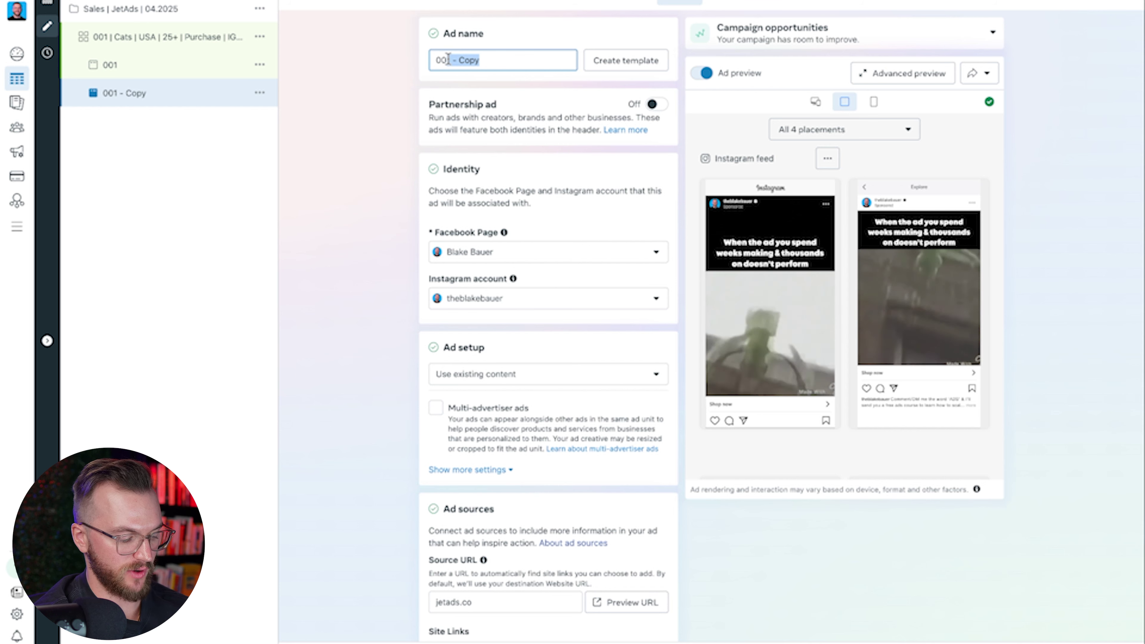
{"action": "type", "text": "2"}
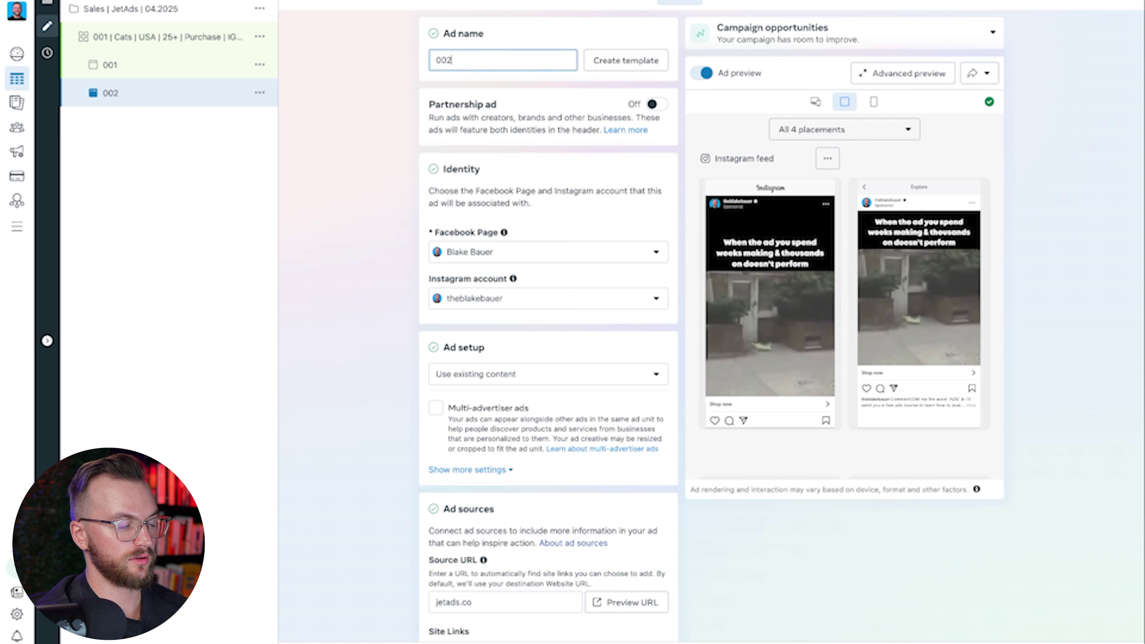
Replace ad 002's creative with the Instagram reel published on April 24, 2025
{"action": "scroll", "coordinate": [585, 283], "scroll_direction": "down", "scroll_amount": 5}
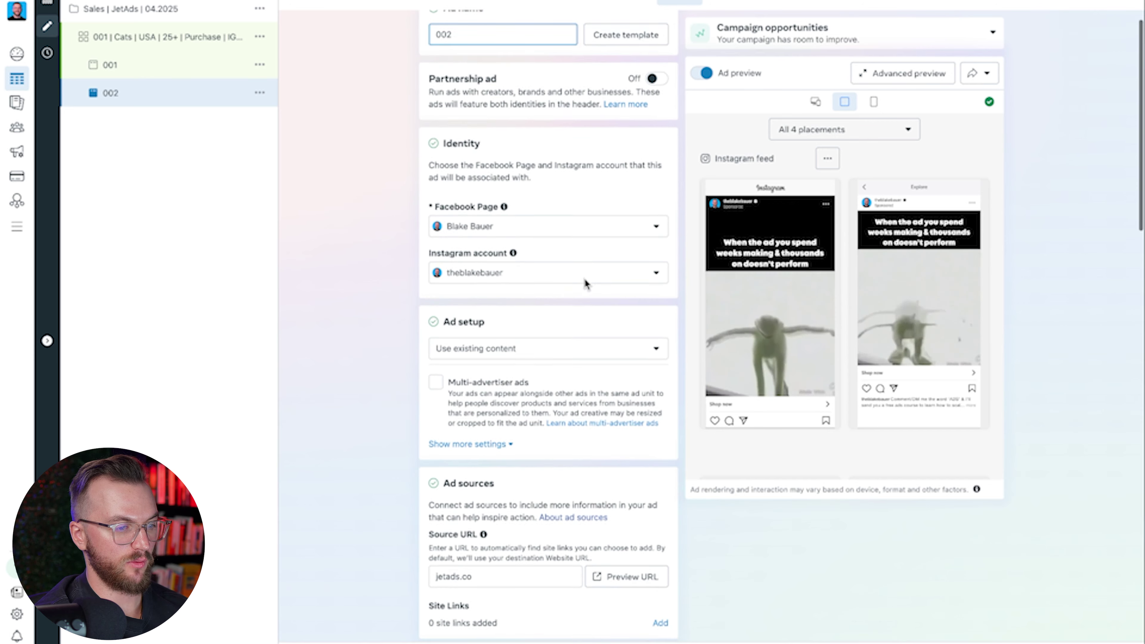
{"action": "scroll", "coordinate": [585, 284], "scroll_direction": "down", "scroll_amount": 3}
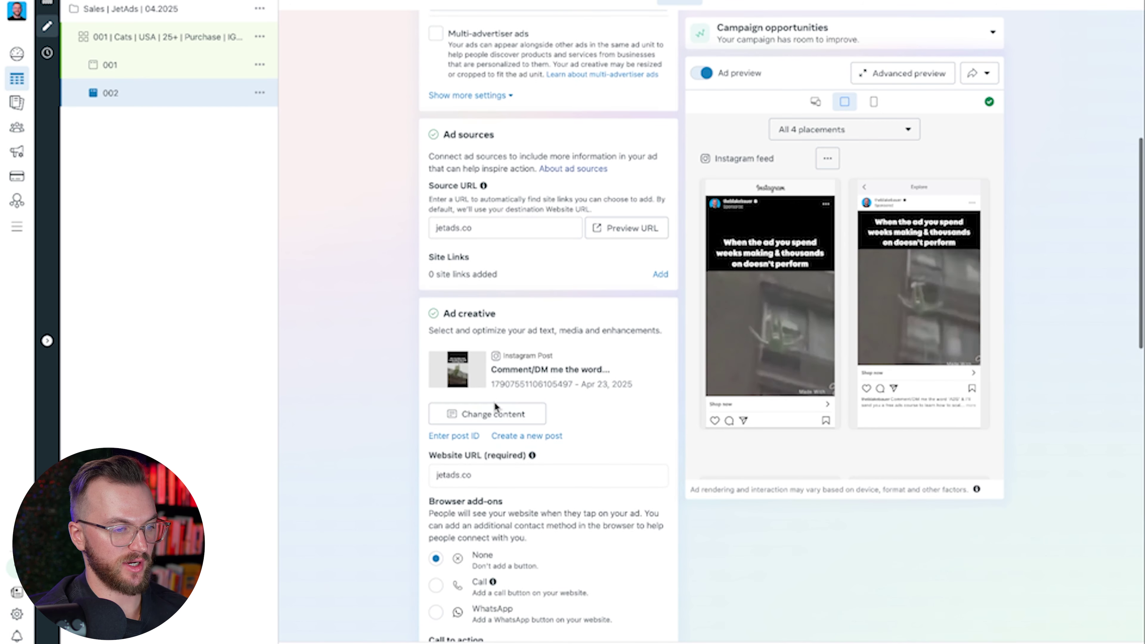
{"action": "left_click", "coordinate": [486, 409]}
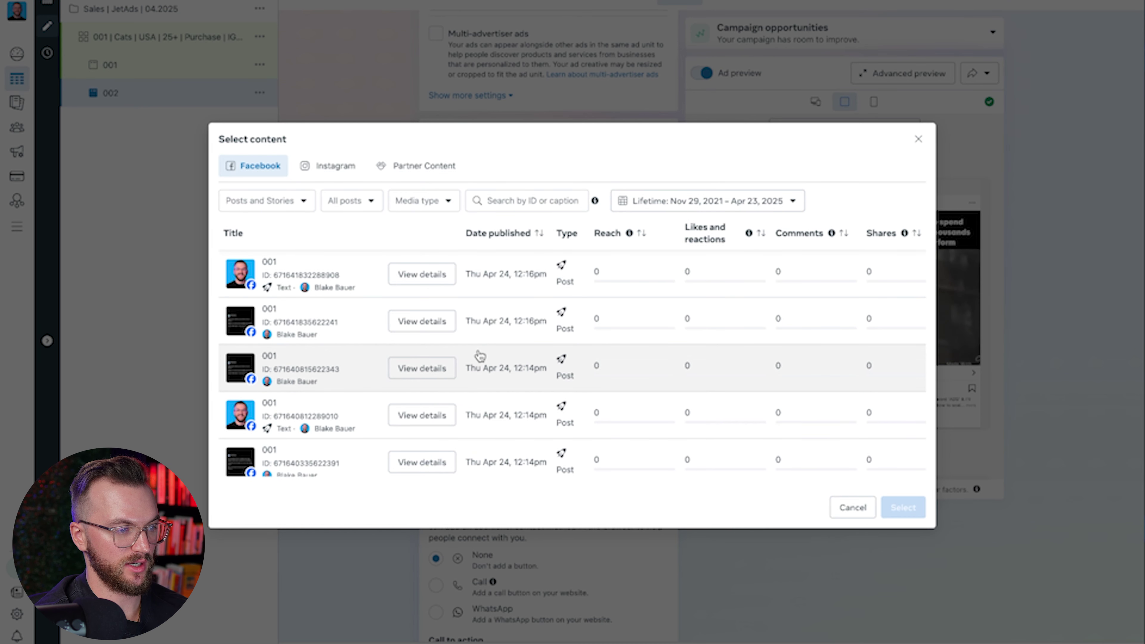
{"action": "left_click", "coordinate": [336, 166]}
{"action": "left_click", "coordinate": [343, 274]}
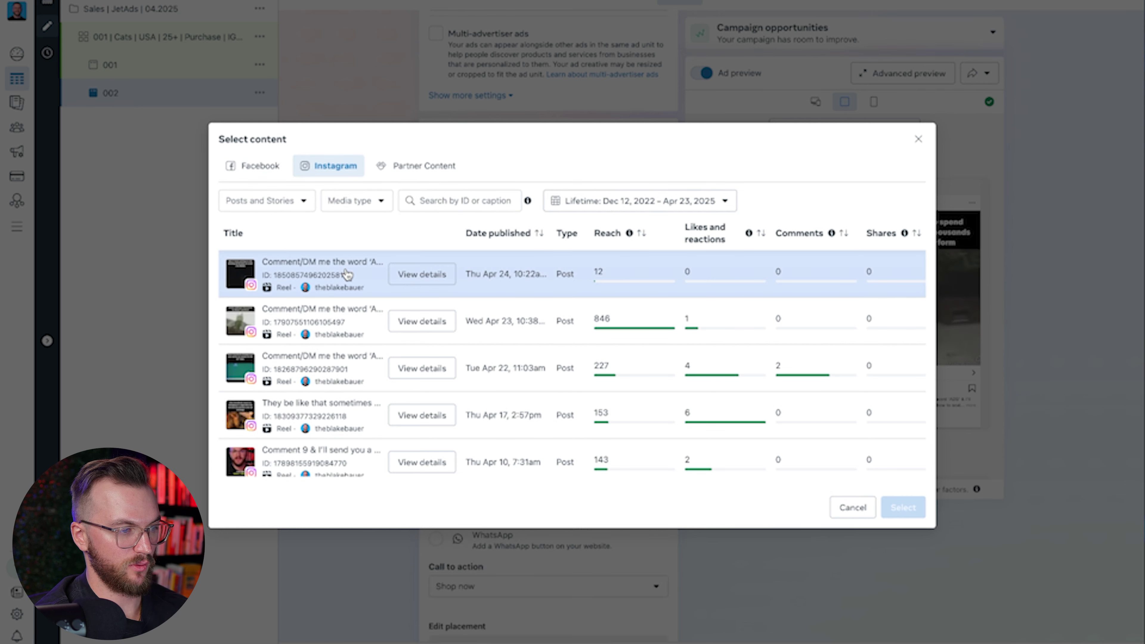
{"action": "left_click", "coordinate": [903, 506]}
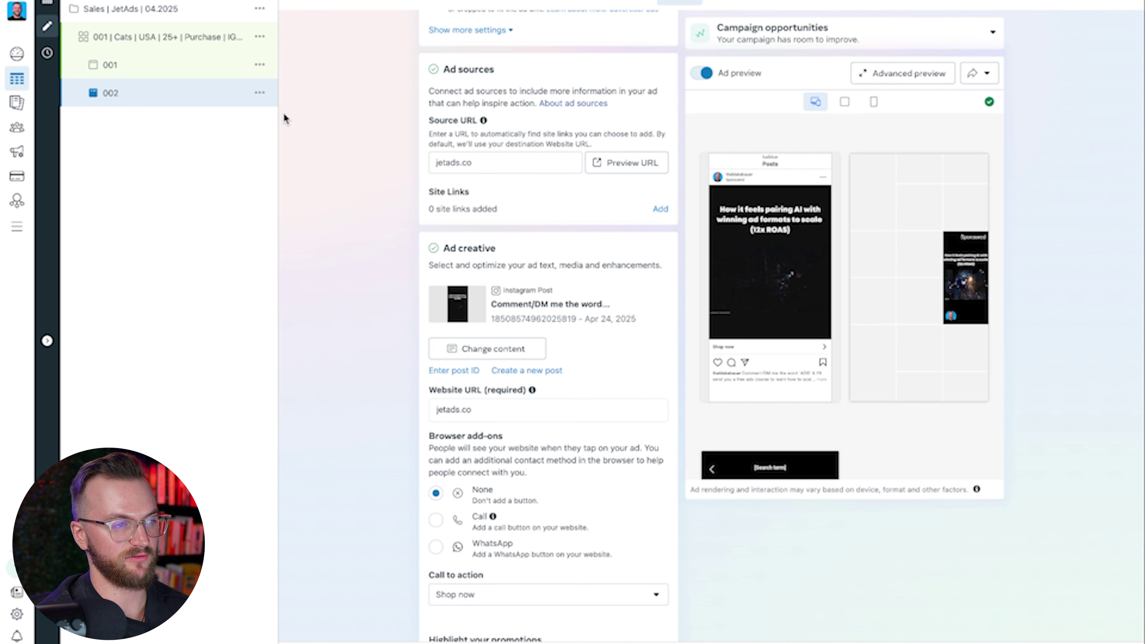
Publish ad 002 and review the ads inside the Sales | JetAds | 04.2025 campaign's ad set
{"action": "left_click", "coordinate": [260, 94]}
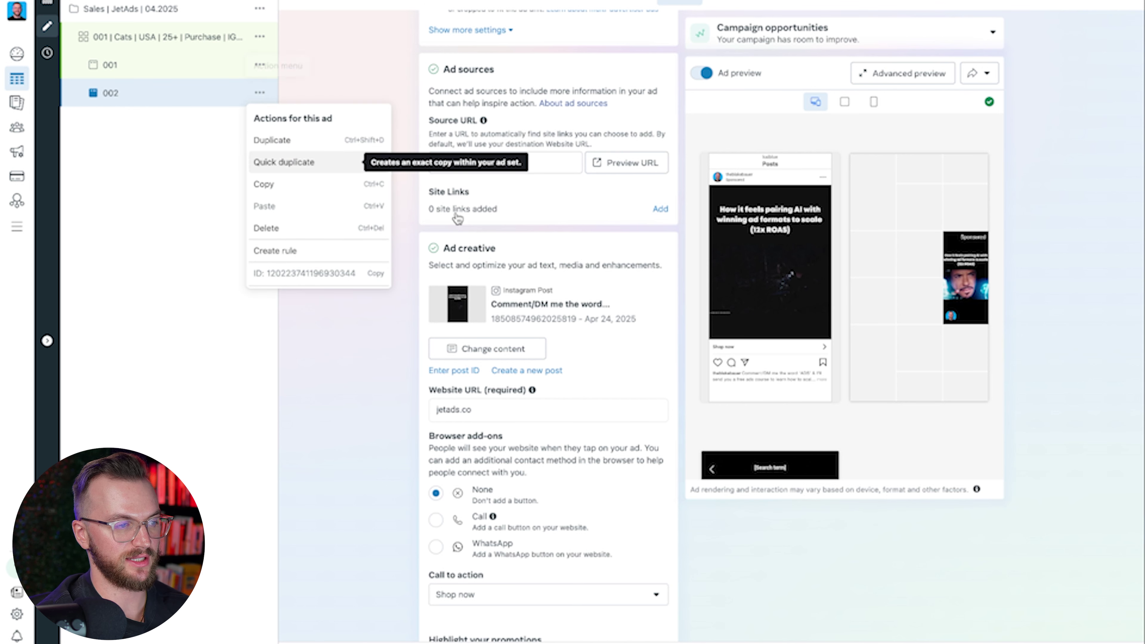
{"action": "left_click", "coordinate": [844, 578]}
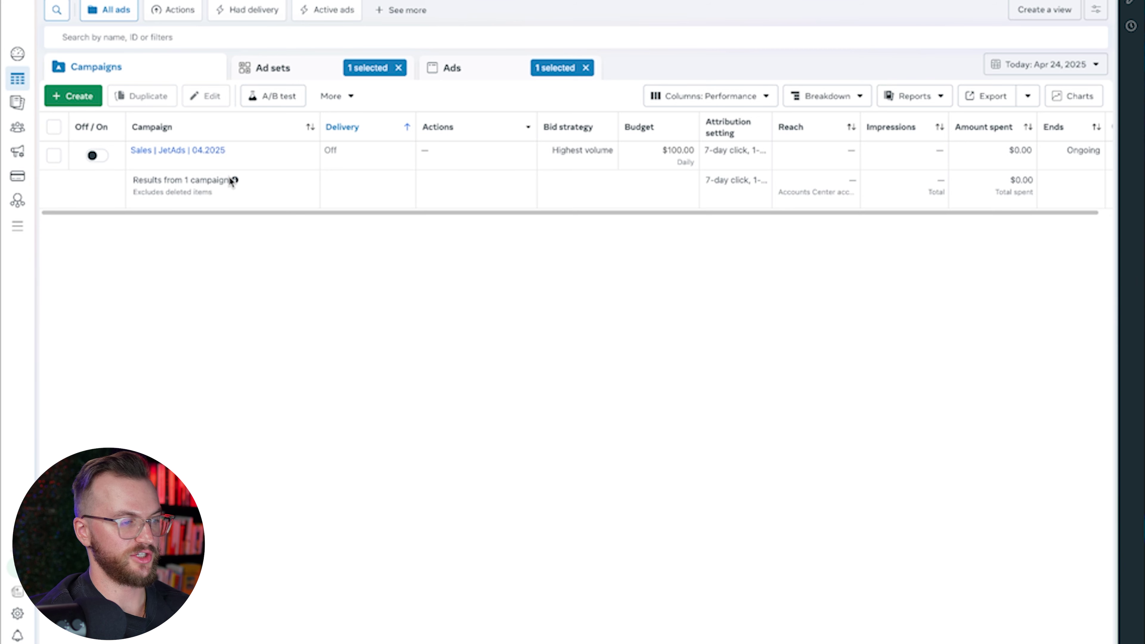
{"action": "mouse_move", "coordinate": [228, 177]}
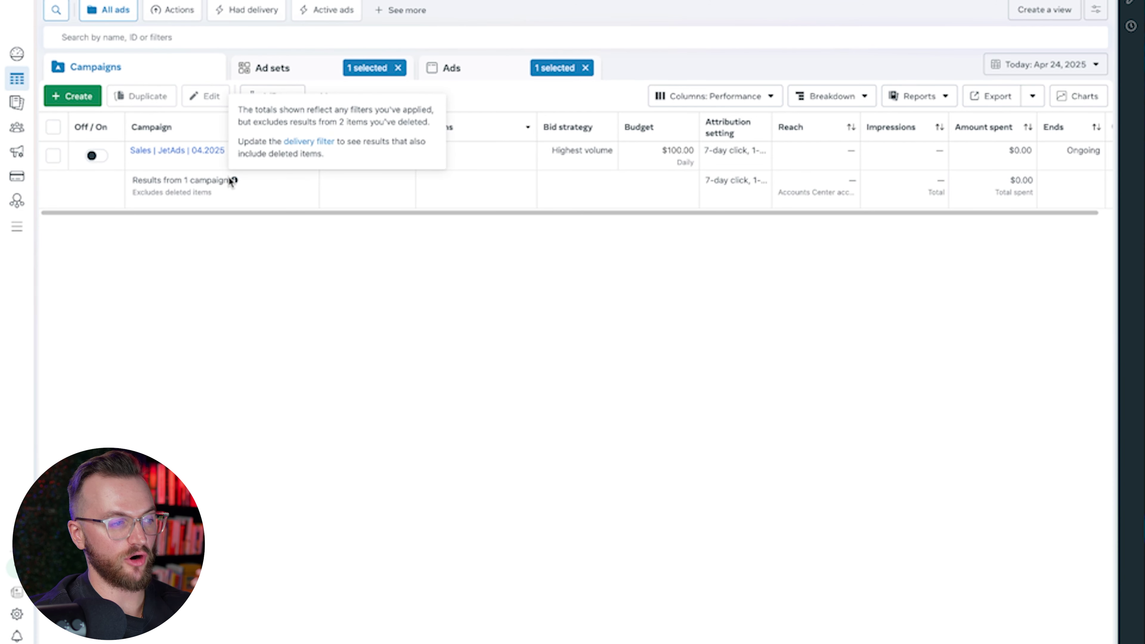
{"action": "left_click", "coordinate": [180, 151]}
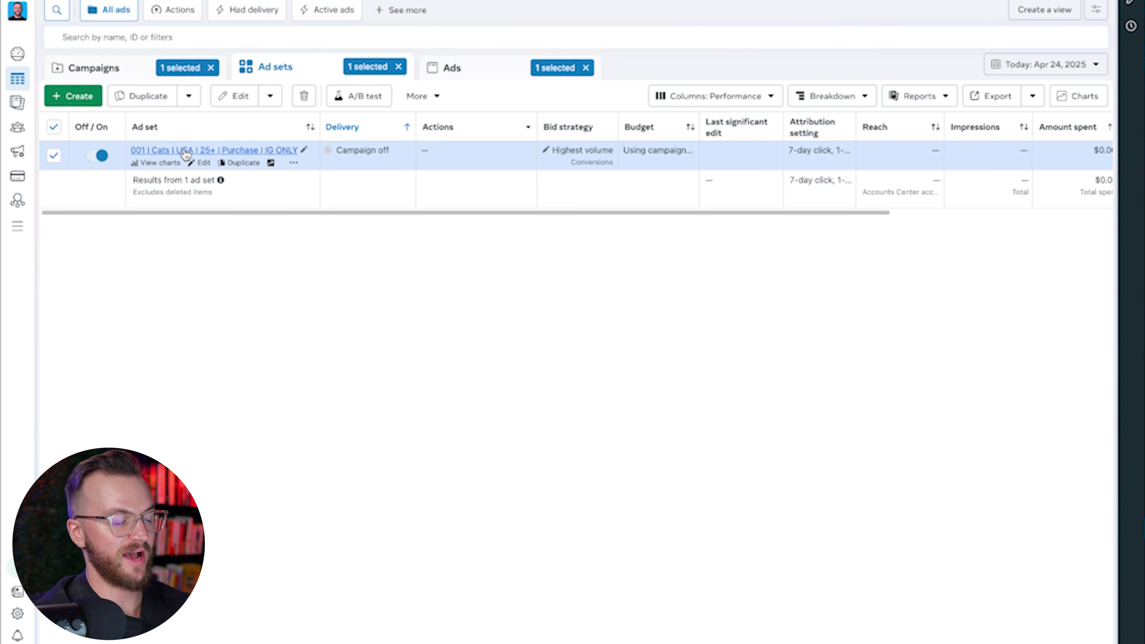
{"action": "left_click", "coordinate": [185, 152]}
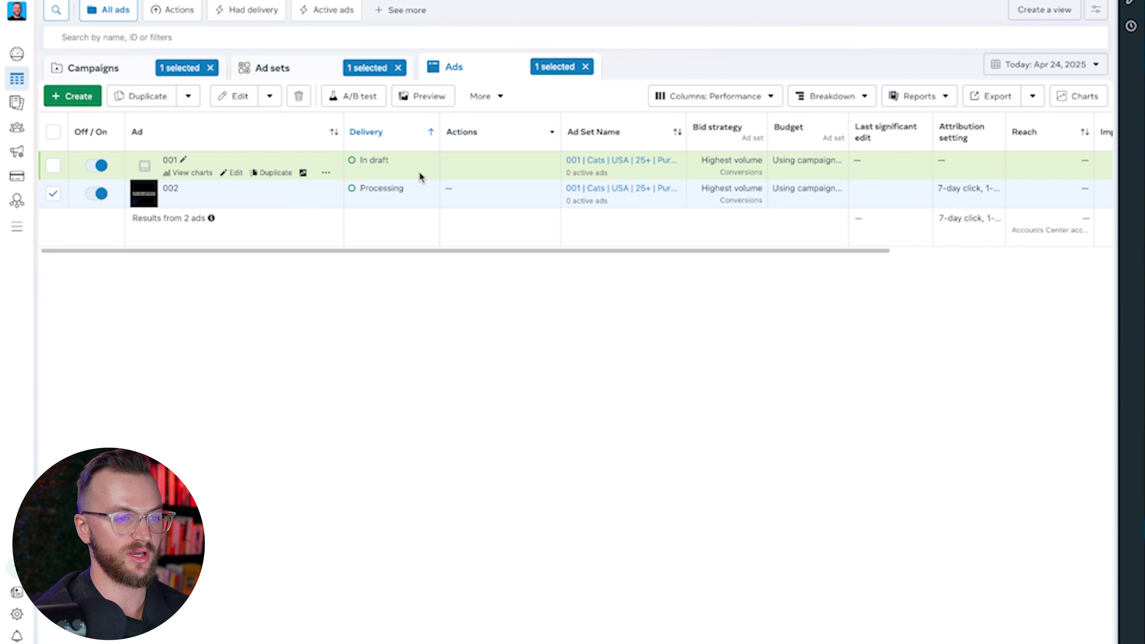
Duplicate the Cats ad set once into the original campaign with its original setup, and remove "- Copy" from the duplicate's name
{"action": "left_click", "coordinate": [312, 71]}
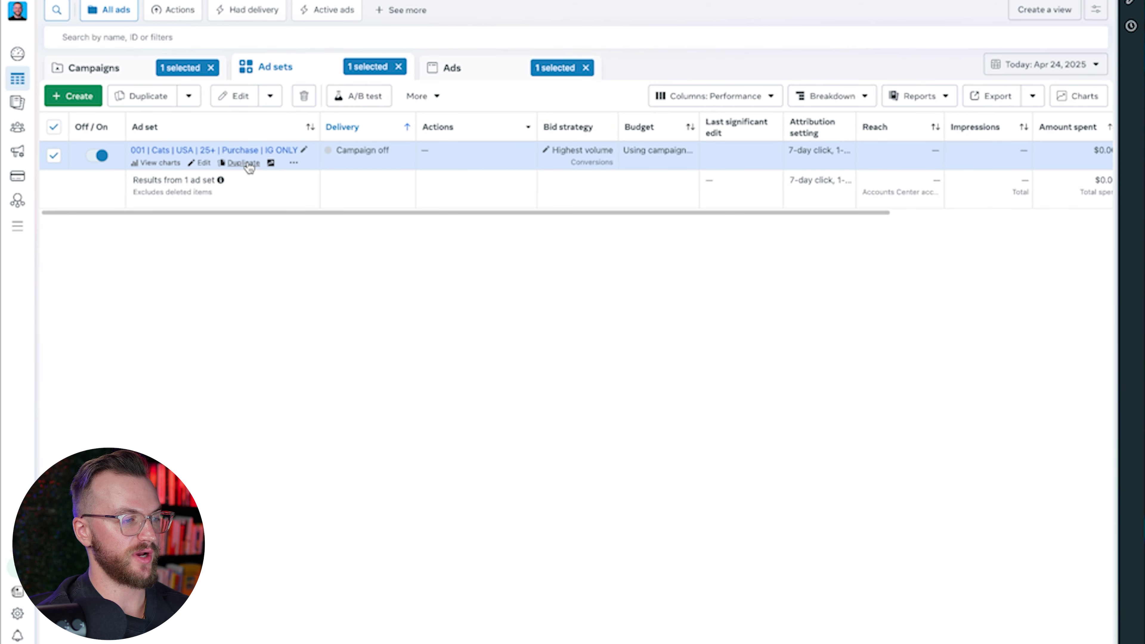
{"action": "left_click", "coordinate": [244, 163]}
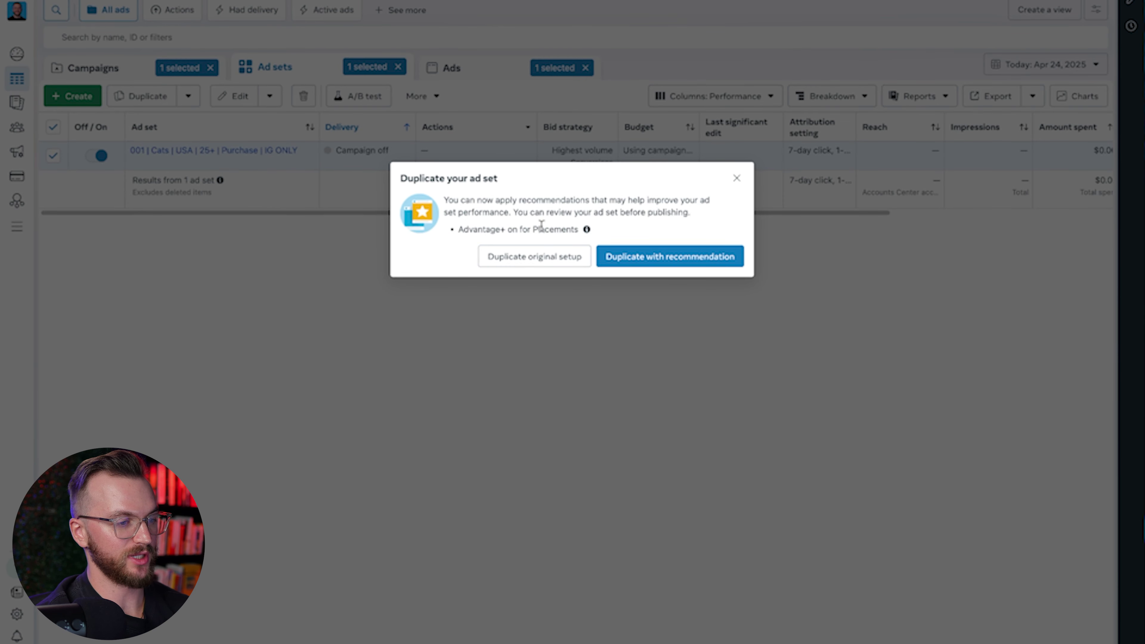
{"action": "left_click", "coordinate": [547, 259]}
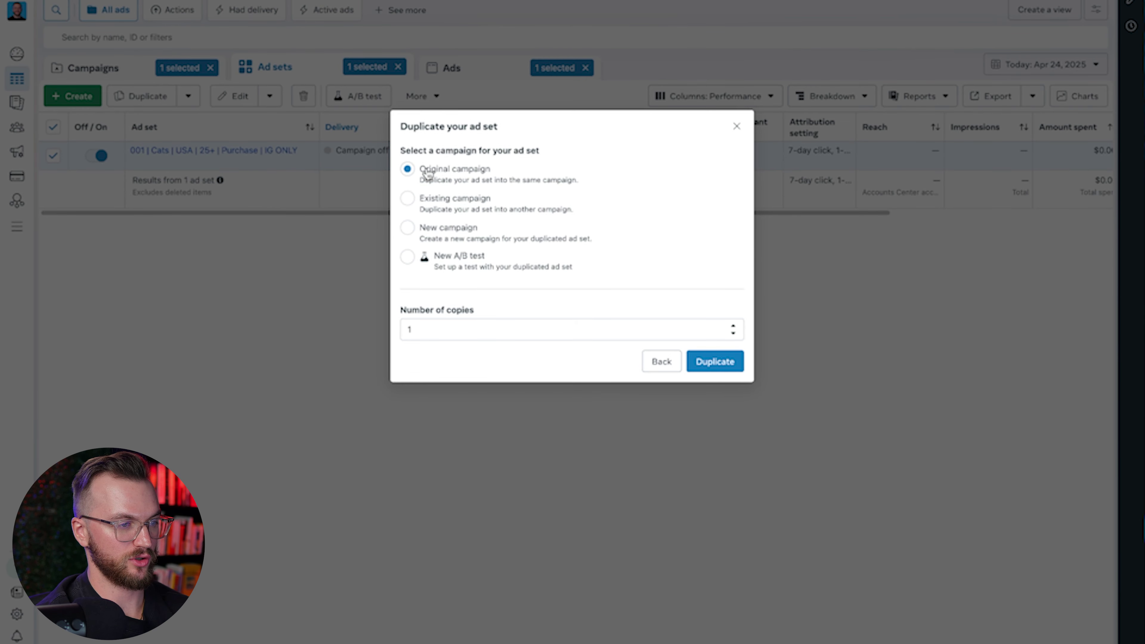
{"action": "left_click", "coordinate": [702, 361]}
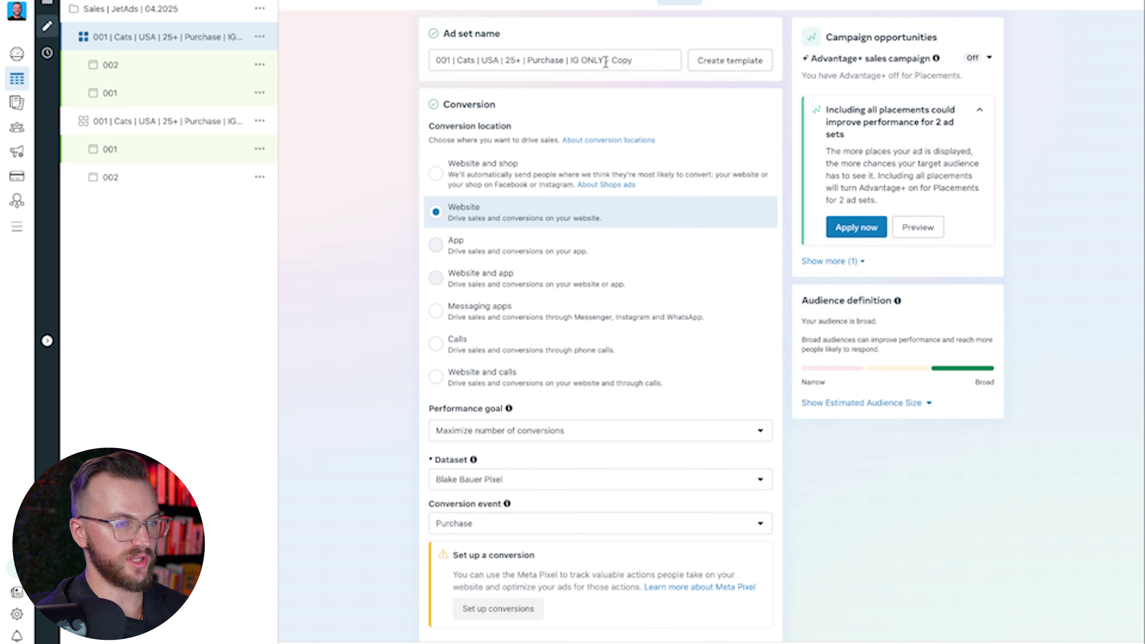
{"action": "left_click_drag", "start_coordinate": [605, 63], "coordinate": [672, 61]}
{"action": "key", "text": "BackSpace"}
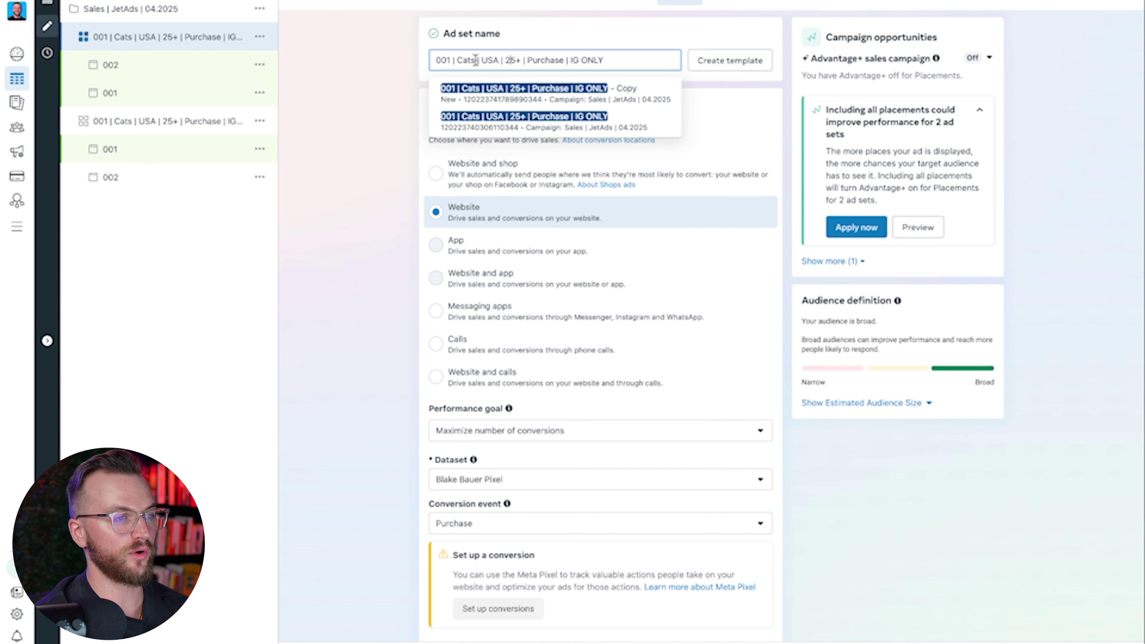
Replace the Cats (animals) interest with Health club (fitness) in the duplicated ad set's detailed targeting
{"action": "scroll", "coordinate": [786, 224], "scroll_direction": "down", "scroll_amount": 15}
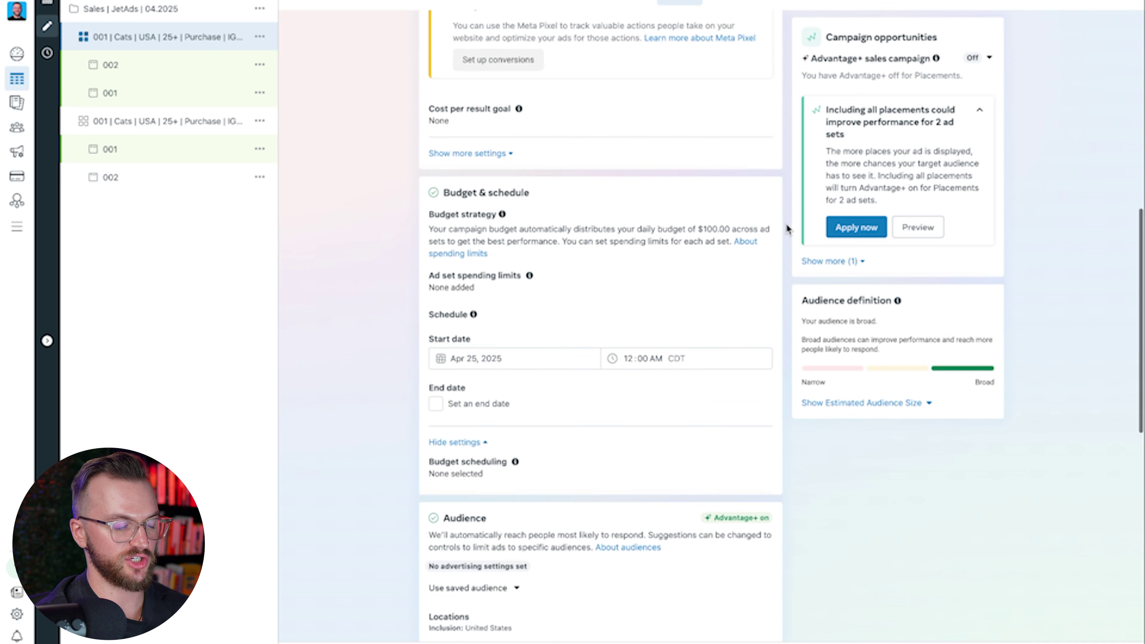
{"action": "left_click", "coordinate": [760, 216]}
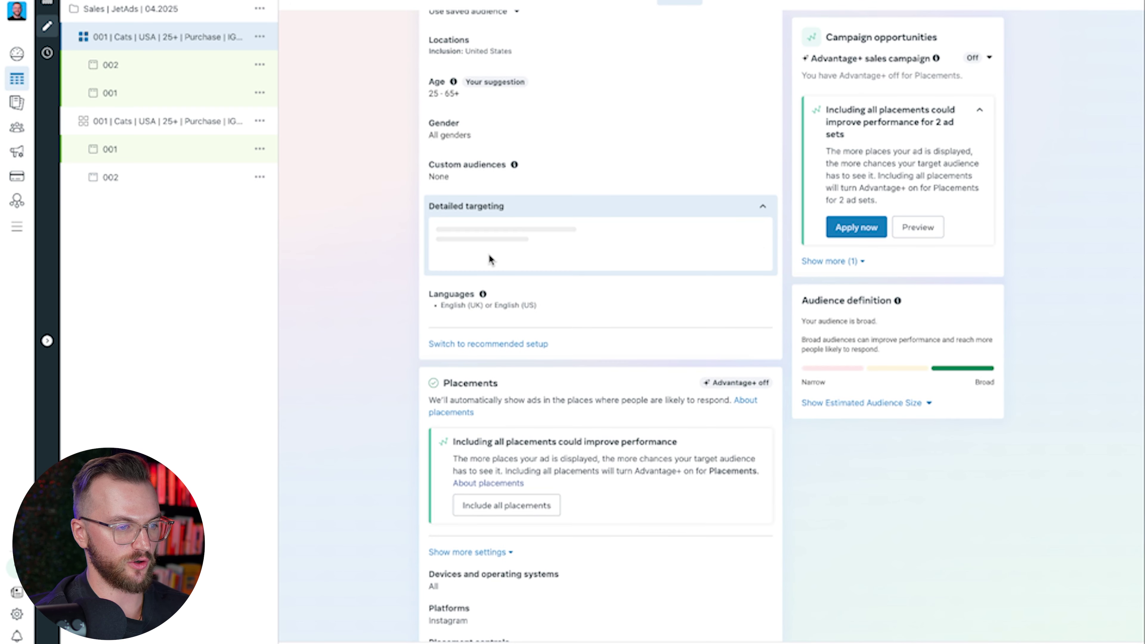
{"action": "mouse_move", "coordinate": [538, 288]}
{"action": "left_click", "coordinate": [518, 309]}
{"action": "type", "text": "health"}
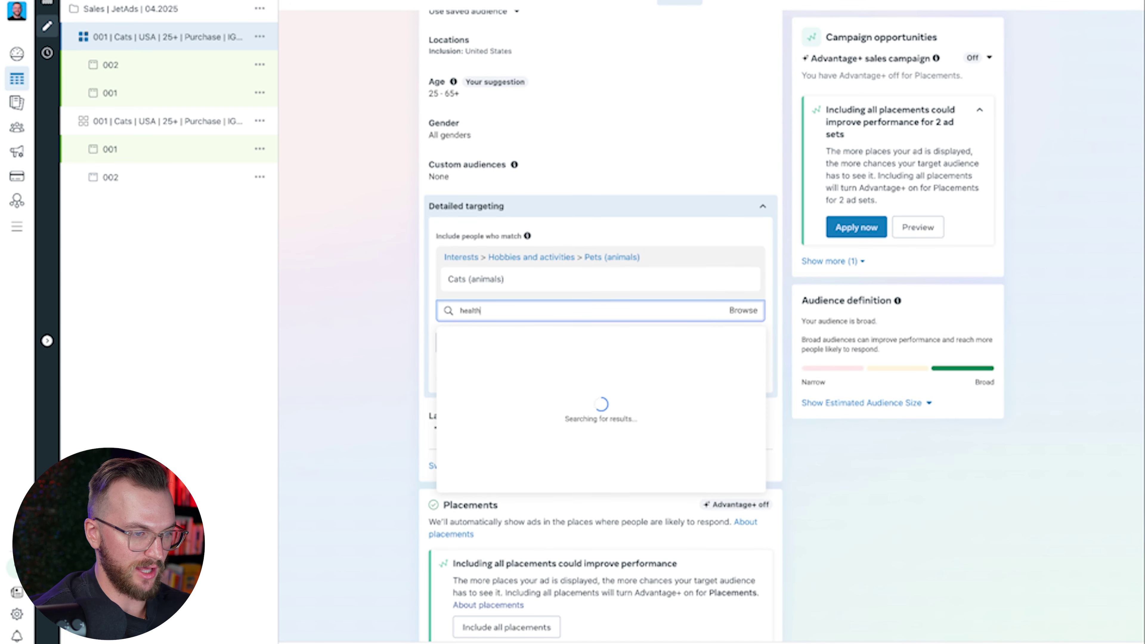
{"action": "mouse_move", "coordinate": [543, 432]}
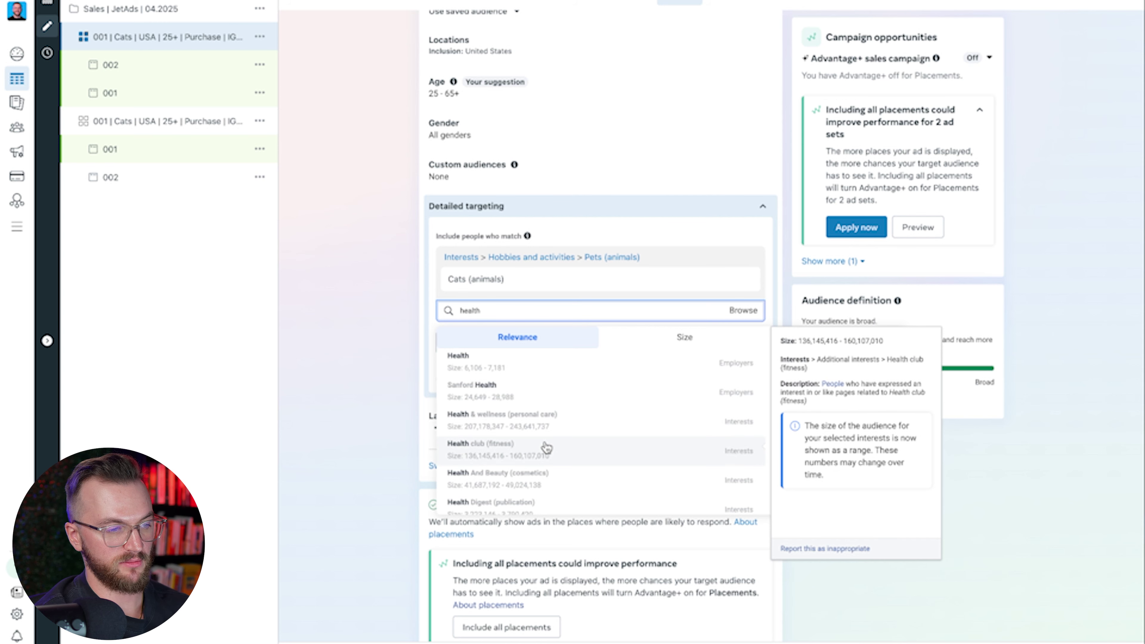
{"action": "left_click", "coordinate": [546, 448]}
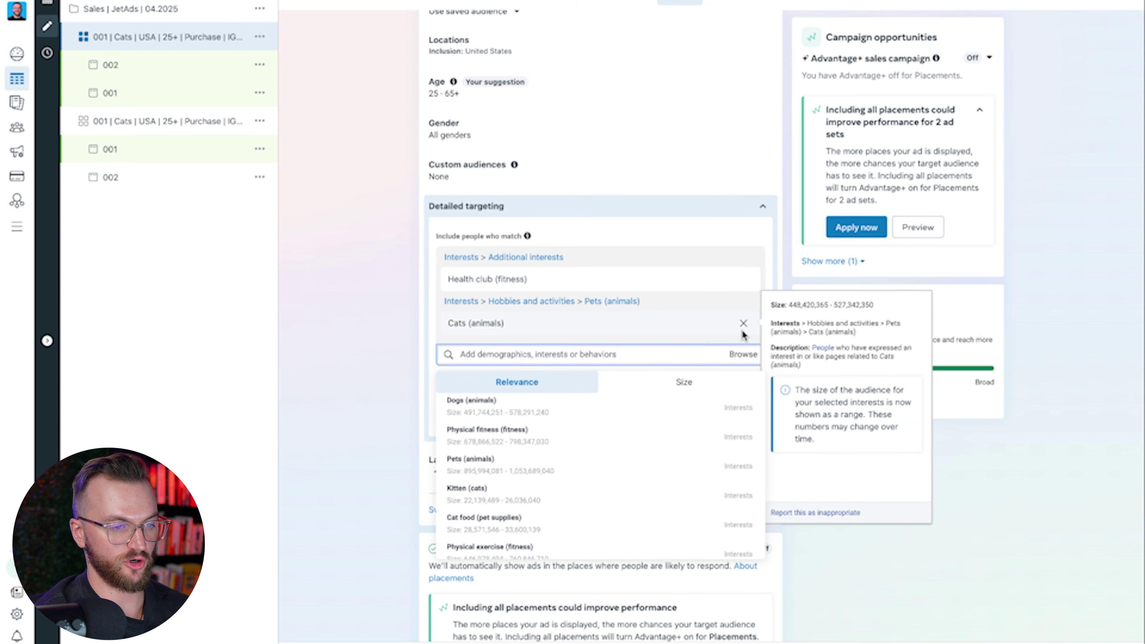
{"action": "left_click", "coordinate": [743, 323]}
Rename the duplicated ad set as 001 | Health Club (Fitness) | USA | 25+ | Purchase | IG ONLY
{"action": "mouse_move", "coordinate": [767, 264]}
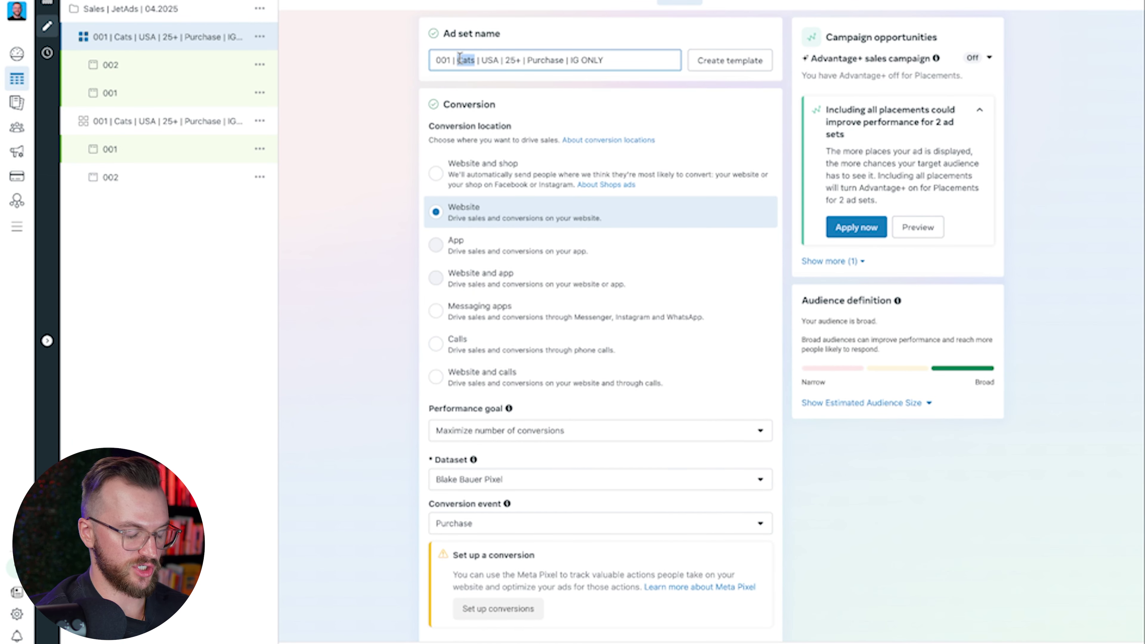
{"action": "type", "text": "Health Club (Fitness) | USA | 25+ | Purchase | IG ONLY"}
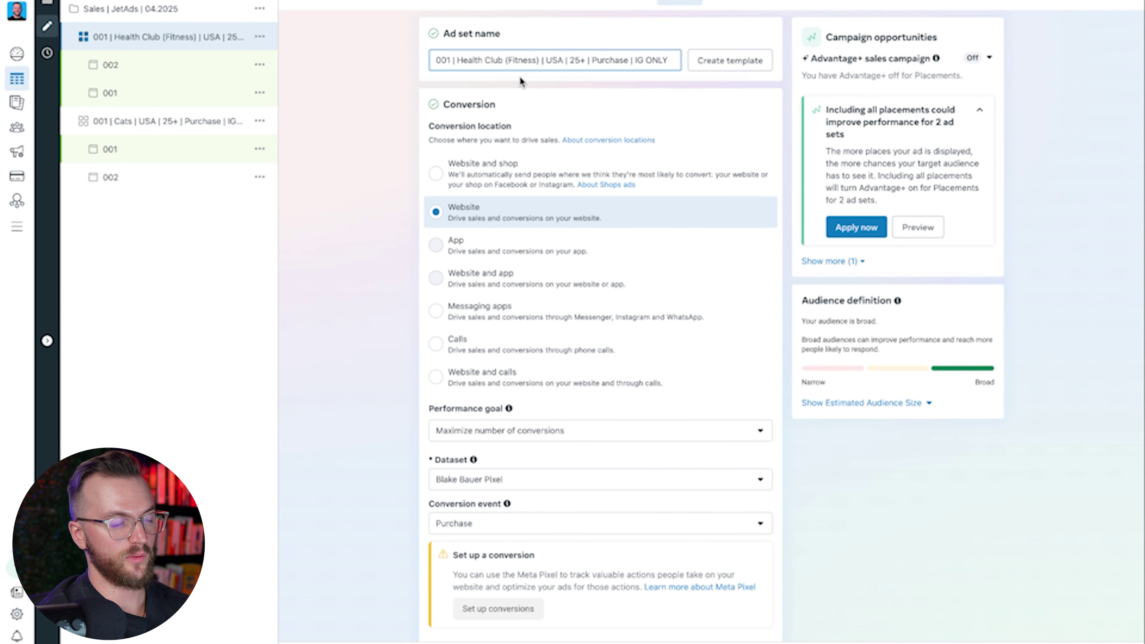
{"action": "scroll", "coordinate": [586, 157], "scroll_direction": "down", "scroll_amount": 15}
{"action": "scroll", "coordinate": [638, 221], "scroll_direction": "up", "scroll_amount": 5}
{"action": "scroll", "coordinate": [638, 221], "scroll_direction": "up", "scroll_amount": 8}
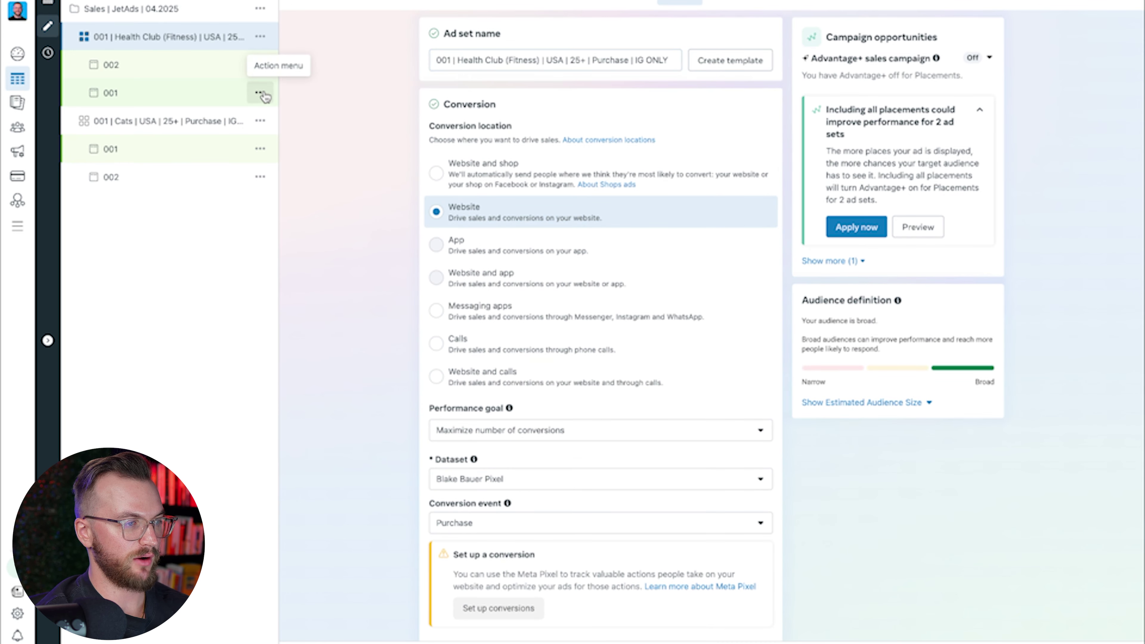
Switch ad 001 in the Health Club (Fitness) ad set from existing content to Create ad with the Flexible format
{"action": "left_click", "coordinate": [159, 93]}
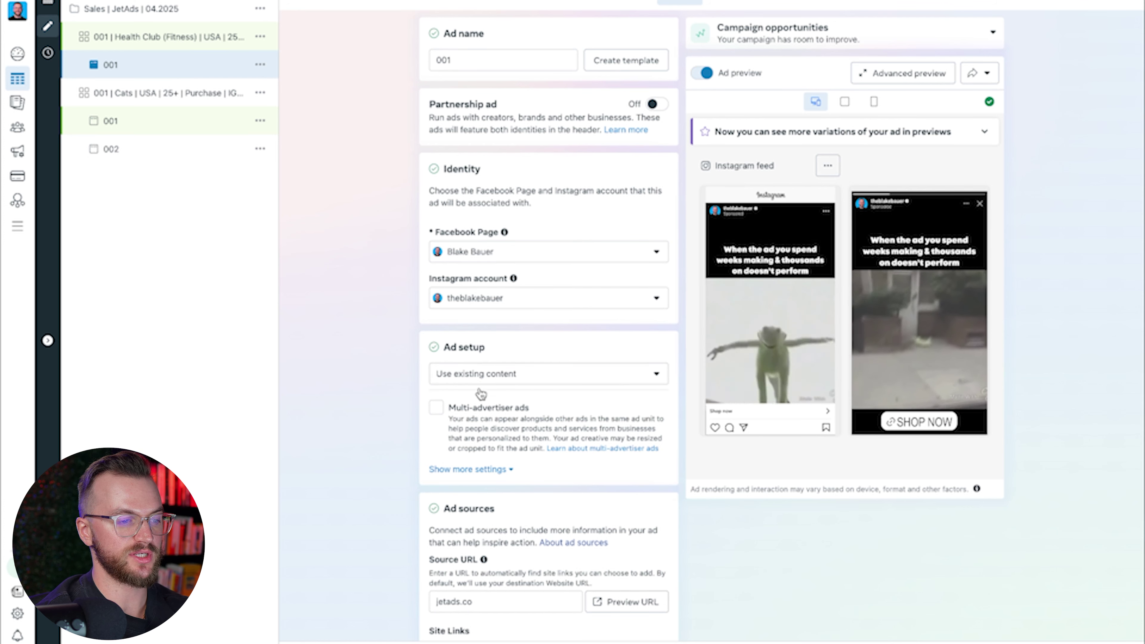
{"action": "left_click", "coordinate": [482, 375]}
{"action": "left_click", "coordinate": [487, 406]}
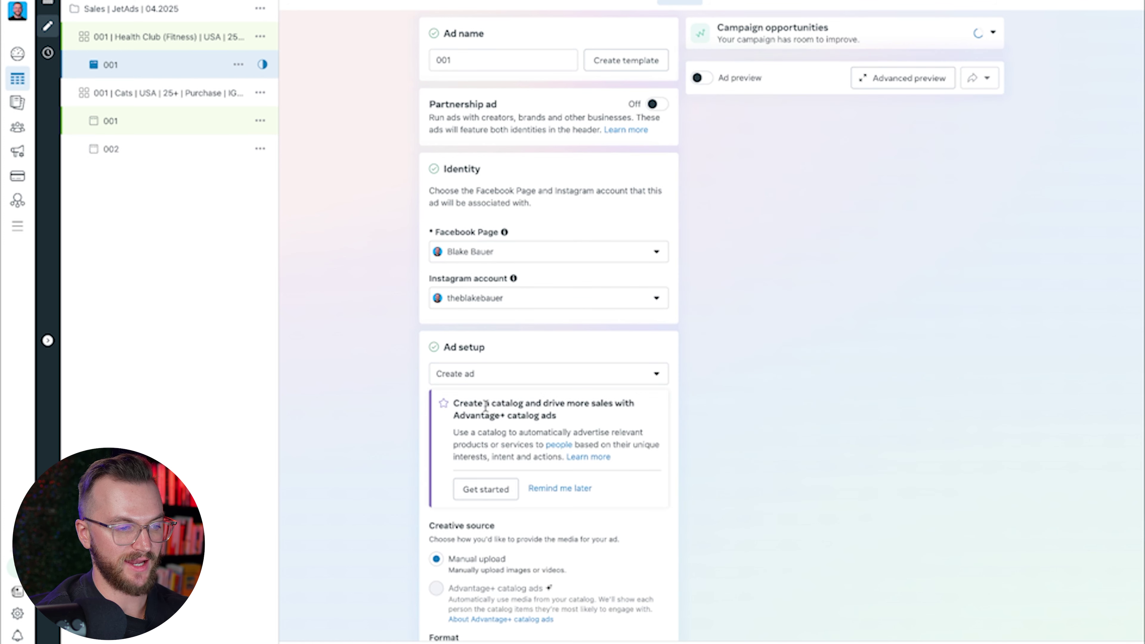
{"action": "scroll", "coordinate": [502, 381], "scroll_direction": "down", "scroll_amount": 6}
{"action": "left_click", "coordinate": [436, 347]}
{"action": "left_click", "coordinate": [436, 377]}
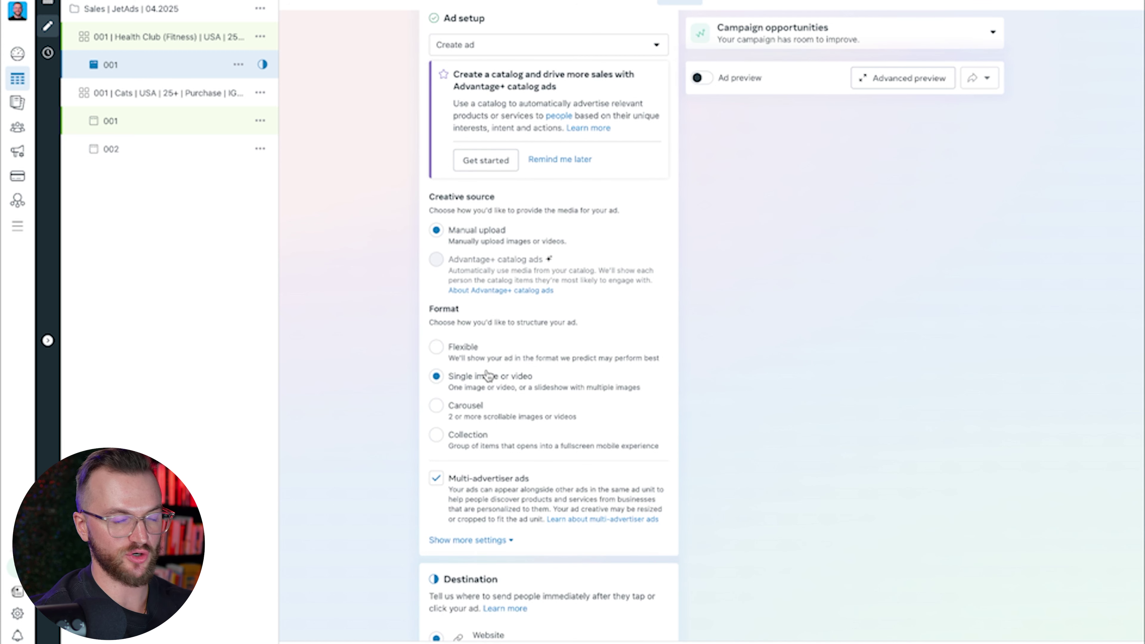
{"action": "left_click", "coordinate": [436, 347]}
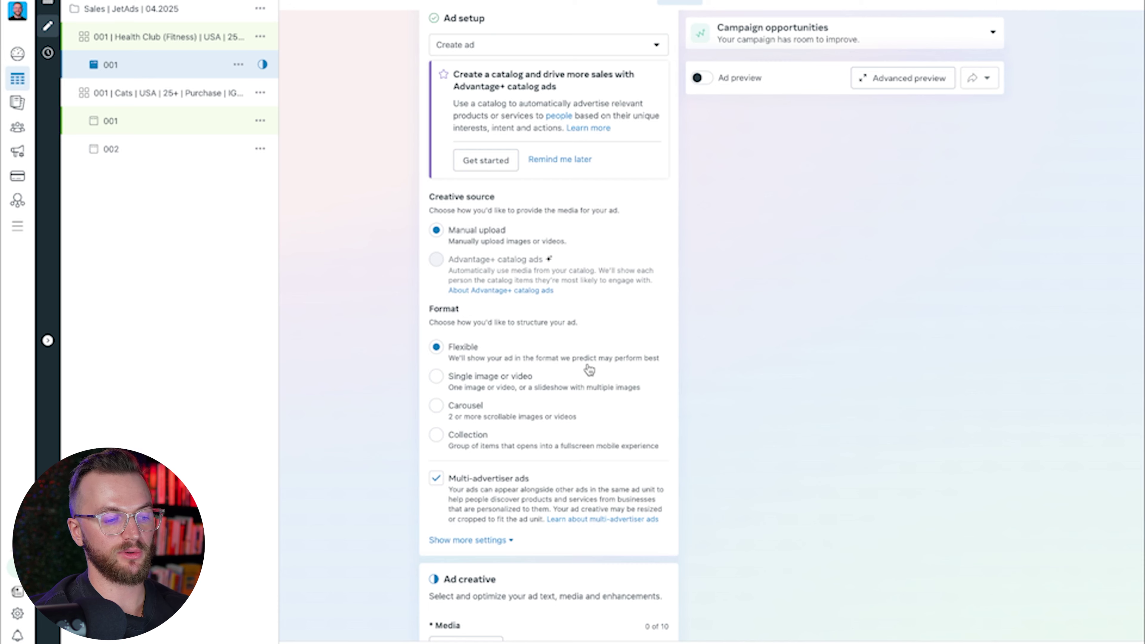
Turn off multi-advertiser ads for ad 001 in the Health Club (Fitness) ad set
{"action": "scroll", "coordinate": [590, 368], "scroll_direction": "down", "scroll_amount": 5}
{"action": "left_click_drag", "start_coordinate": [647, 355], "coordinate": [683, 354]}
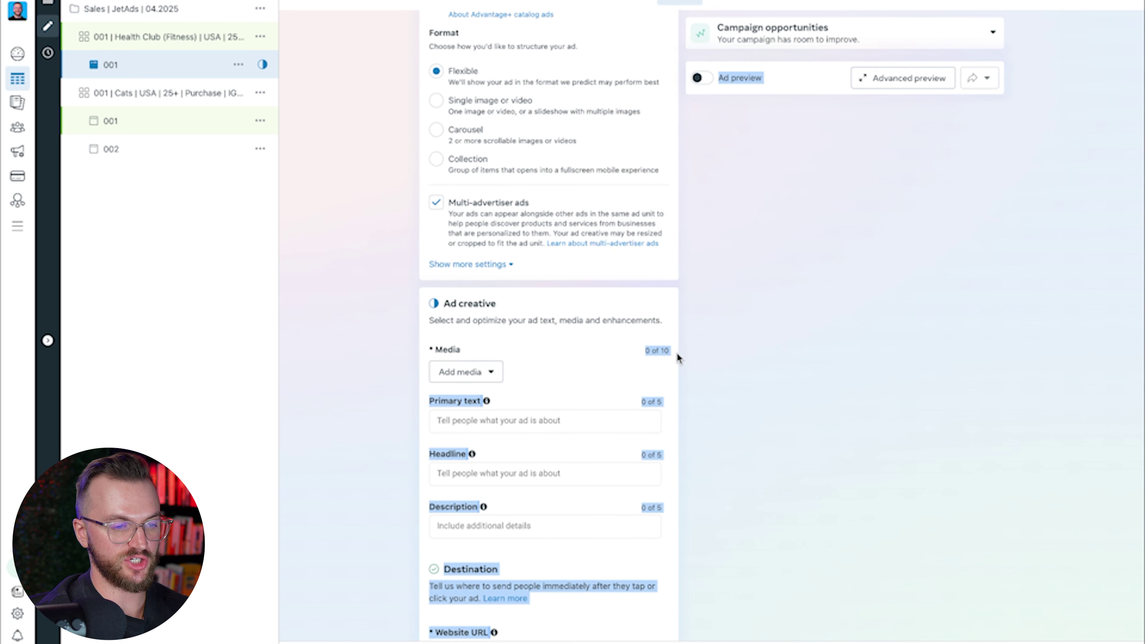
{"action": "left_click", "coordinate": [655, 376]}
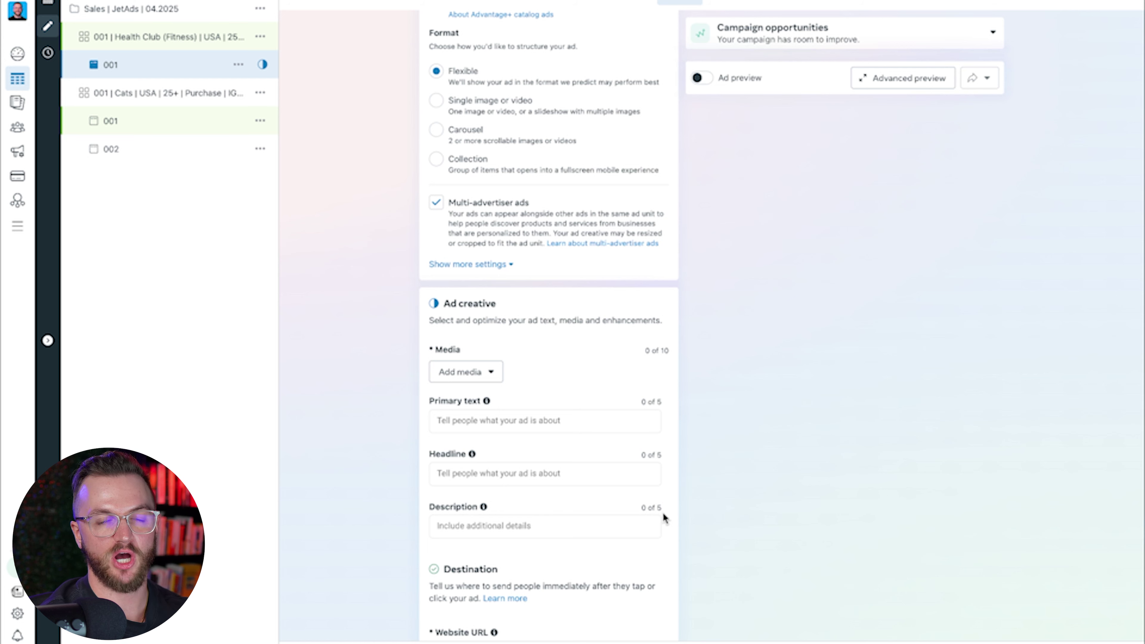
{"action": "left_click", "coordinate": [507, 249]}
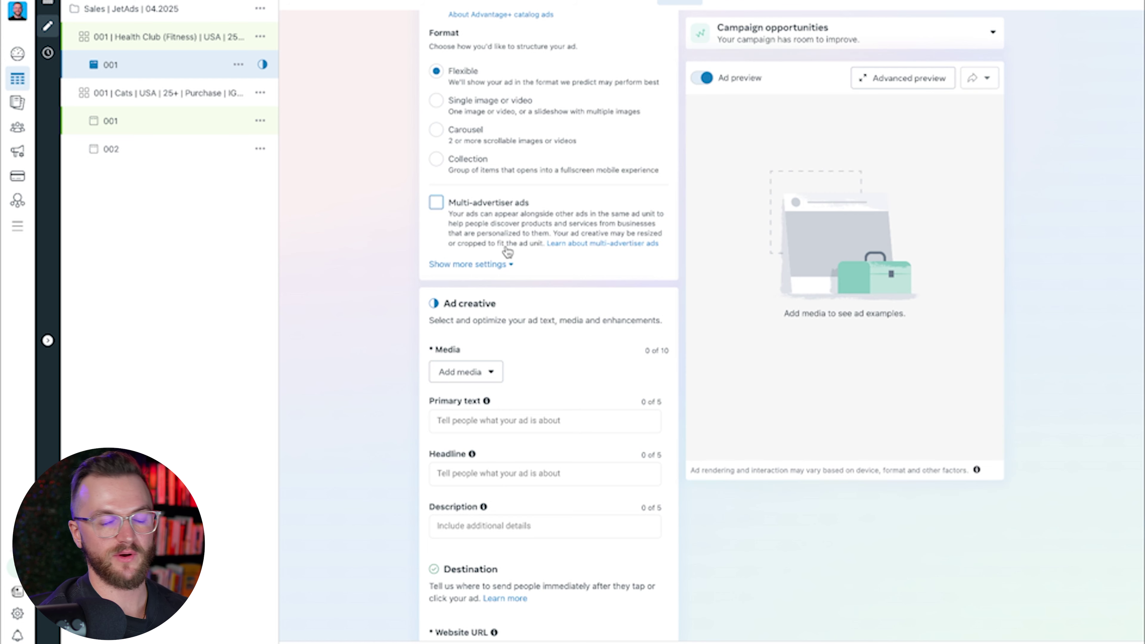
{"action": "scroll", "coordinate": [508, 252], "scroll_direction": "up", "scroll_amount": 5}
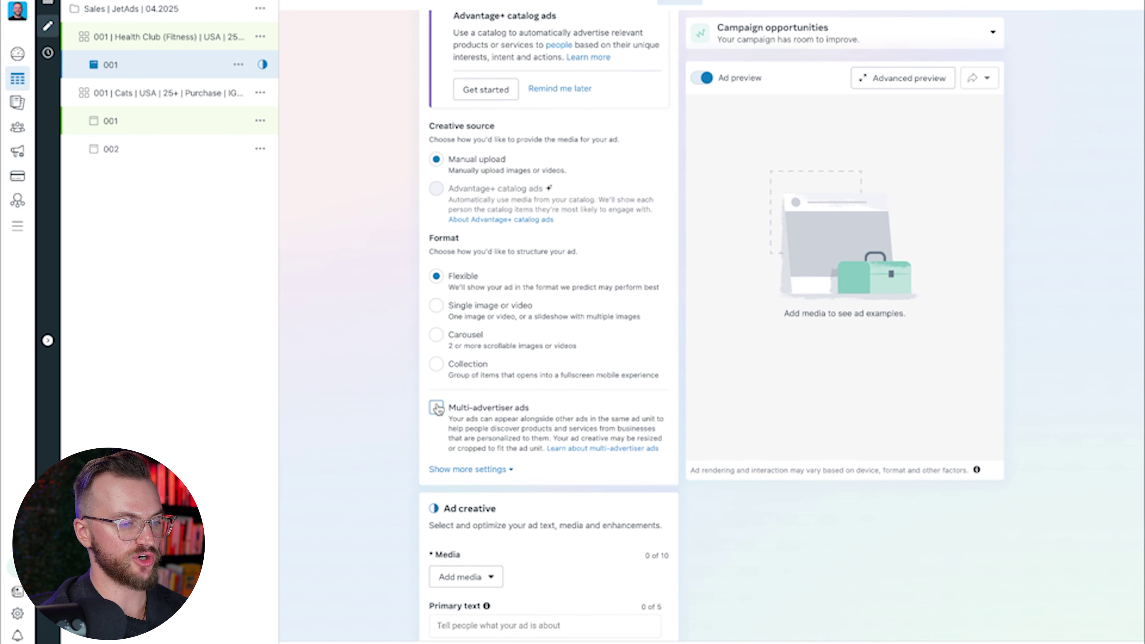
{"action": "scroll", "coordinate": [573, 332], "scroll_direction": "up", "scroll_amount": 7}
{"action": "scroll", "coordinate": [572, 332], "scroll_direction": "down", "scroll_amount": 9}
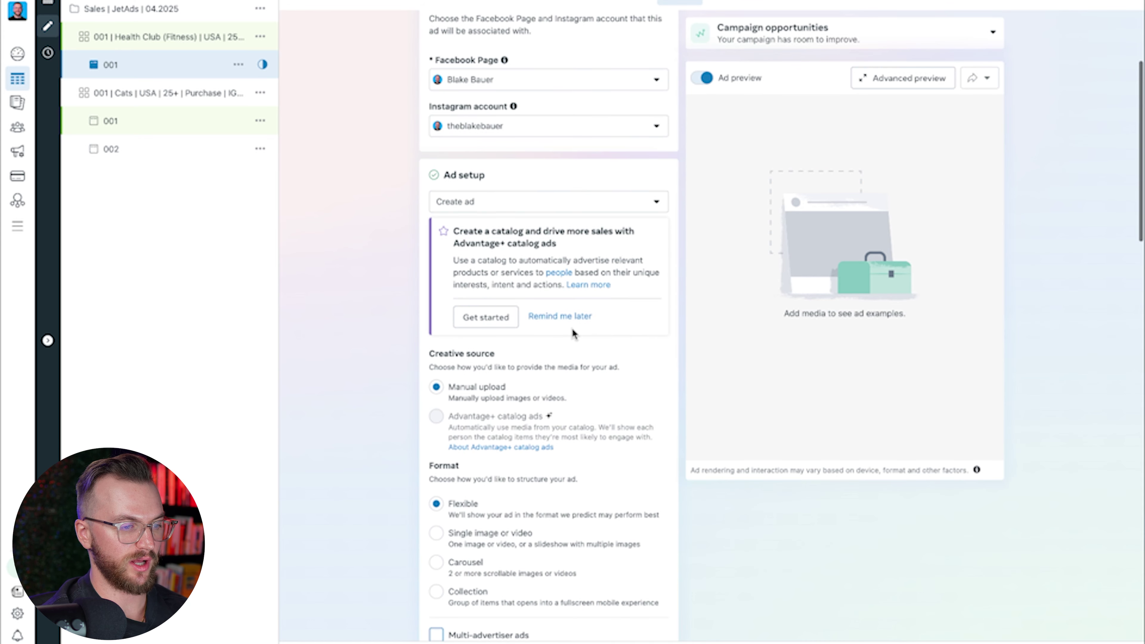
Add two existing images as media in ad 001's creative
{"action": "scroll", "coordinate": [573, 332], "scroll_direction": "down", "scroll_amount": 5}
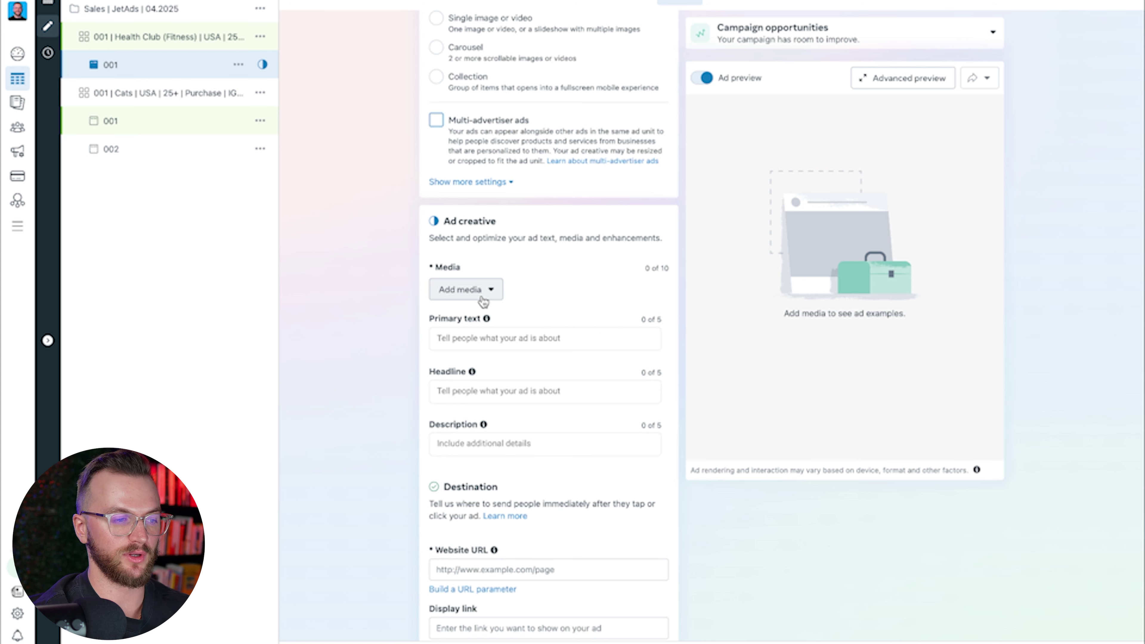
{"action": "left_click", "coordinate": [484, 302]}
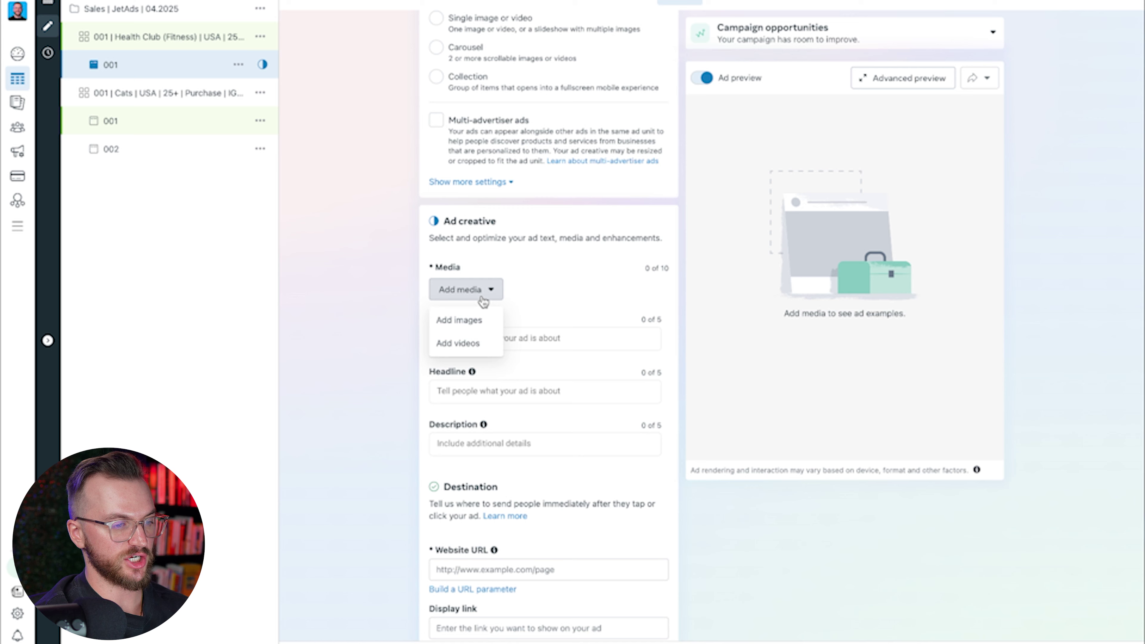
{"action": "left_click", "coordinate": [469, 321]}
{"action": "left_click", "coordinate": [602, 195]}
{"action": "left_click", "coordinate": [682, 196]}
{"action": "left_click", "coordinate": [827, 532]}
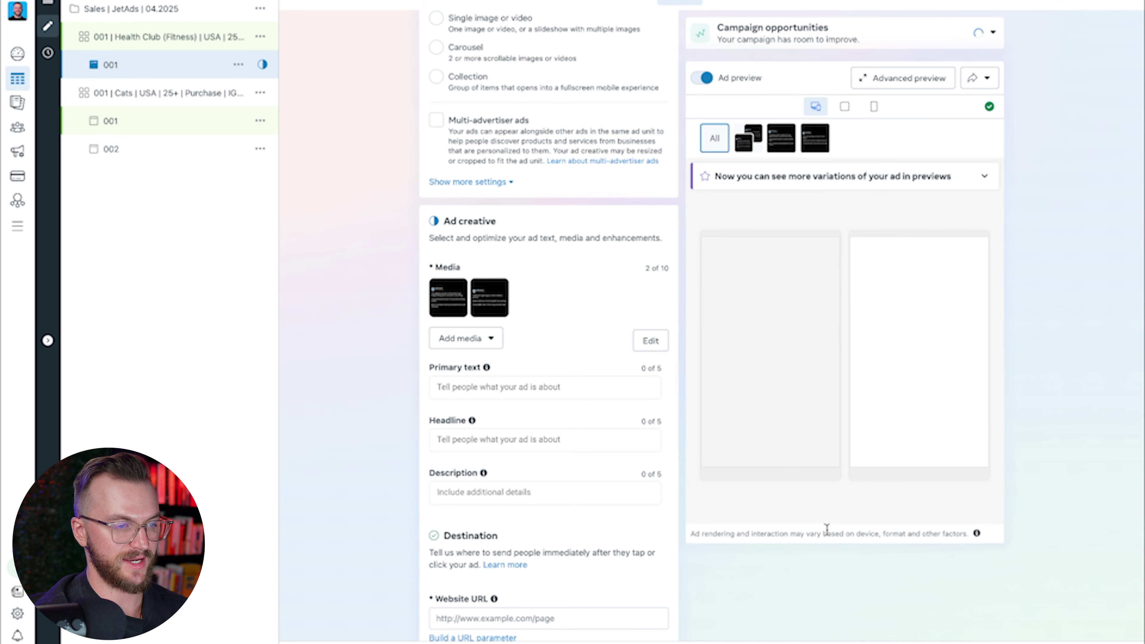
Enter 001 and 002 as two primary text options for the flexible ad
{"action": "left_click", "coordinate": [493, 384]}
{"action": "type", "text": "001"}
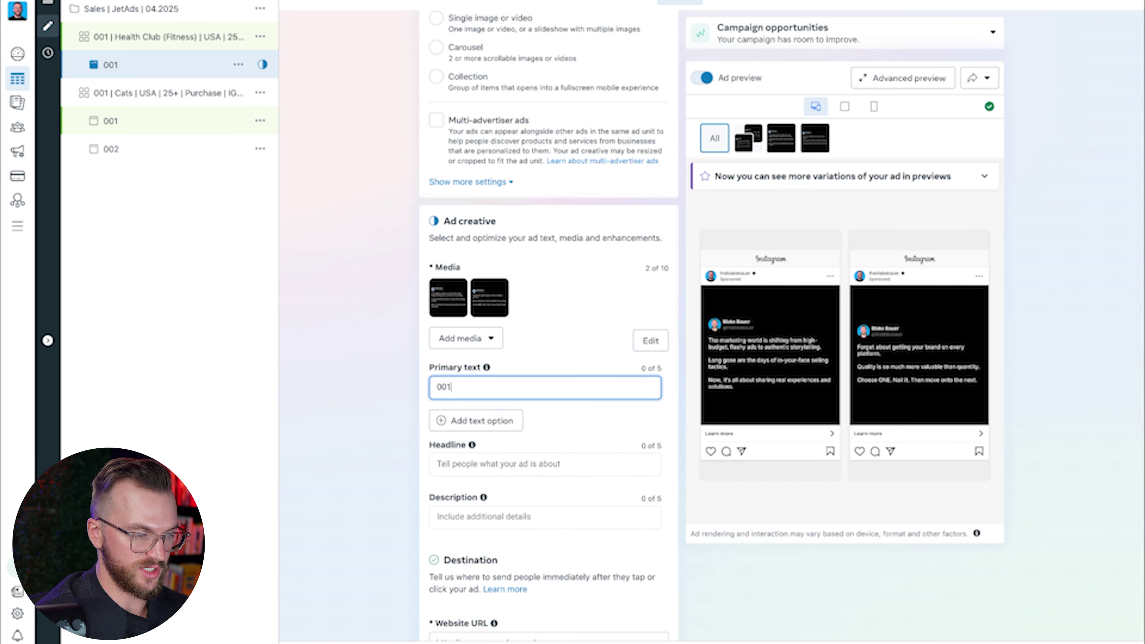
{"action": "left_click", "coordinate": [484, 421]}
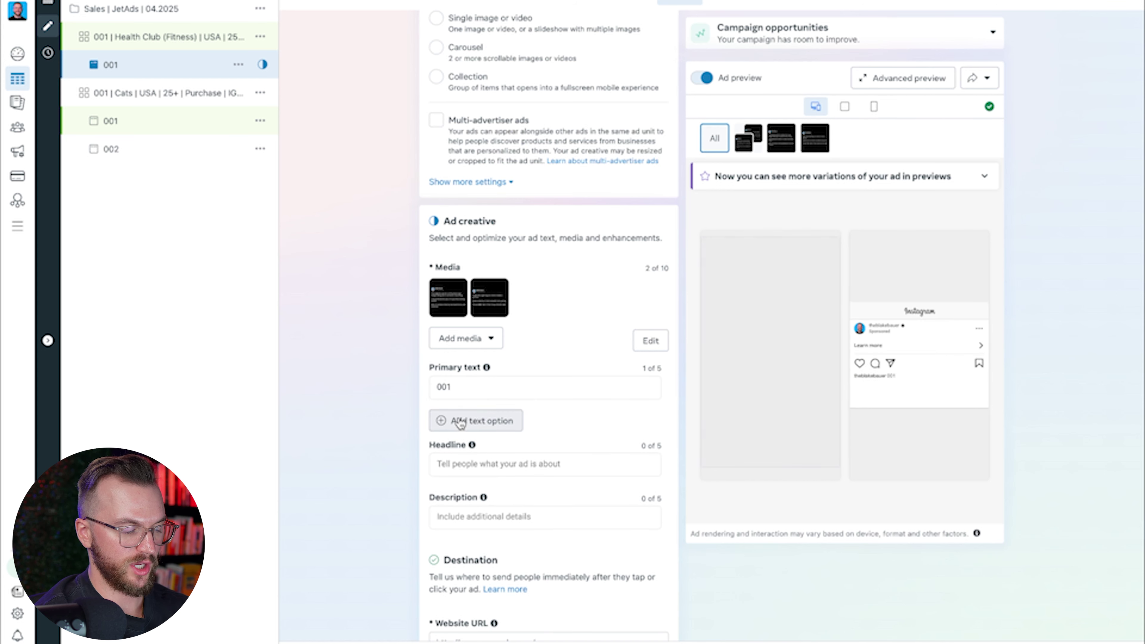
{"action": "left_click", "coordinate": [463, 421]}
{"action": "type", "text": "002"}
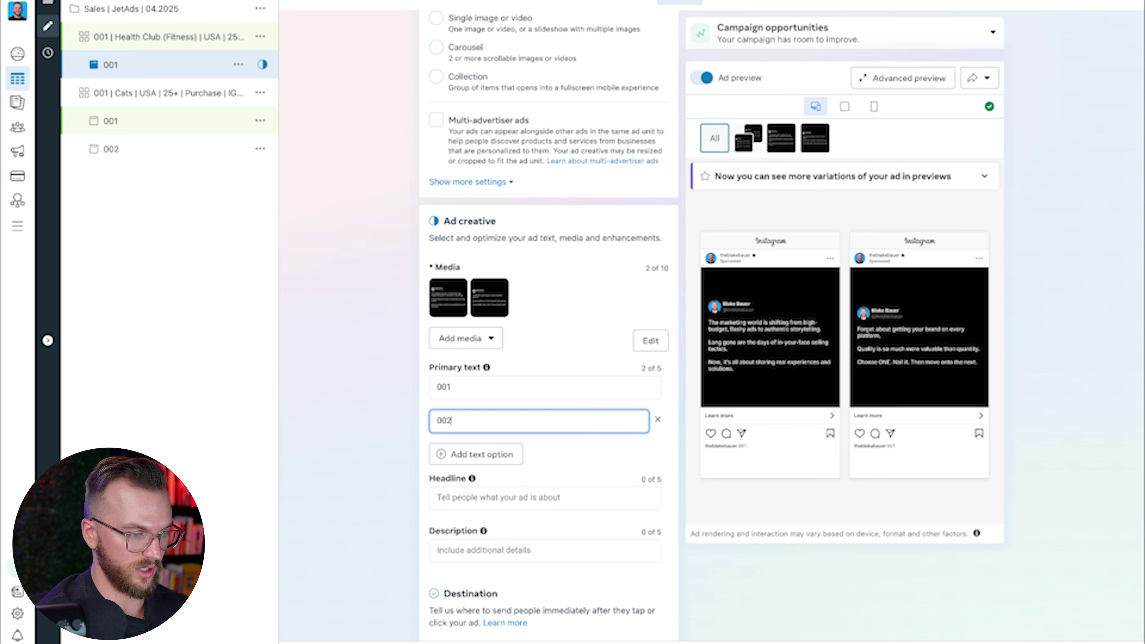
Enter 001 and 002 as two headline options and review the ad's Instagram placement previews
{"action": "left_click", "coordinate": [470, 497]}
{"action": "type", "text": "001"}
{"action": "left_click", "coordinate": [462, 530]}
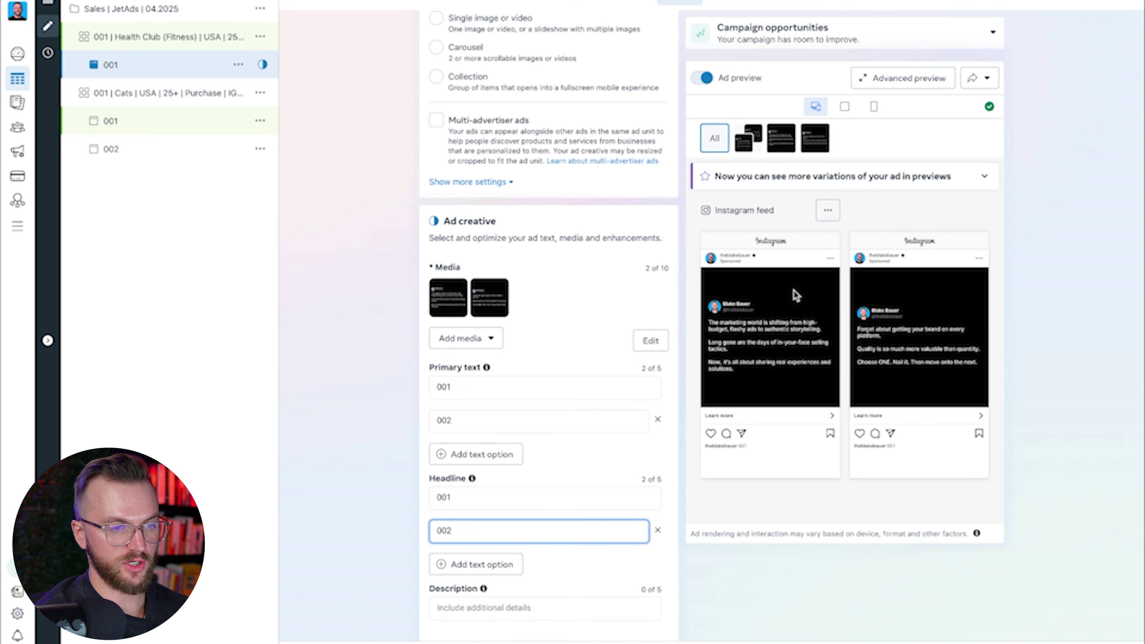
{"action": "scroll", "coordinate": [832, 244], "scroll_direction": "down", "scroll_amount": 5}
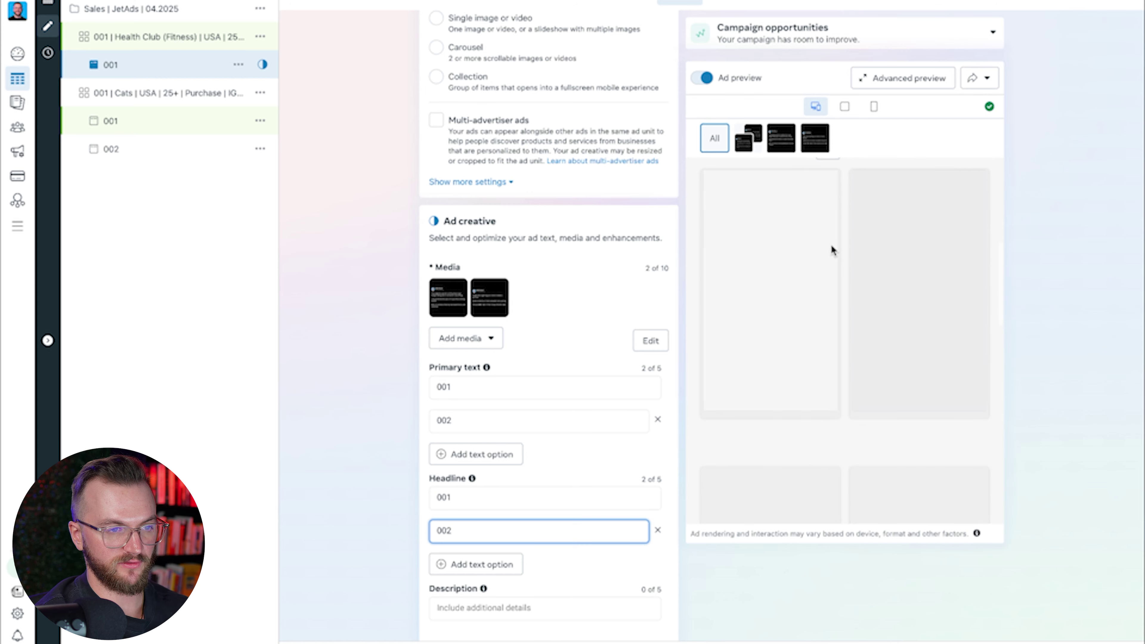
{"action": "scroll", "coordinate": [831, 245], "scroll_direction": "down", "scroll_amount": 5}
{"action": "scroll", "coordinate": [831, 244], "scroll_direction": "up", "scroll_amount": 3}
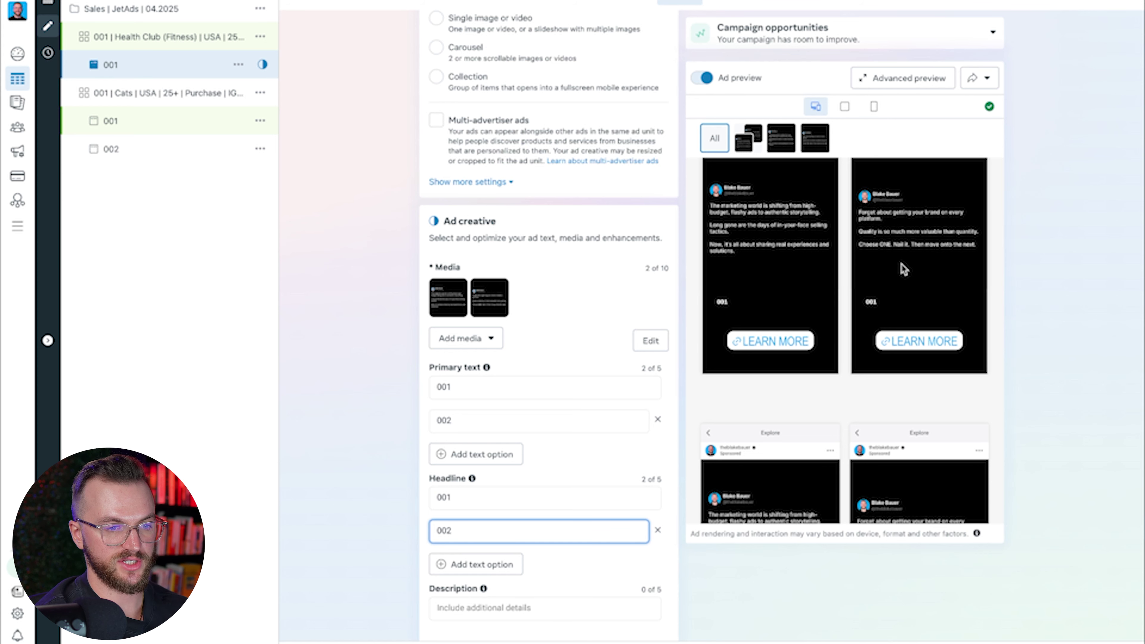
{"action": "scroll", "coordinate": [908, 276], "scroll_direction": "down", "scroll_amount": 4}
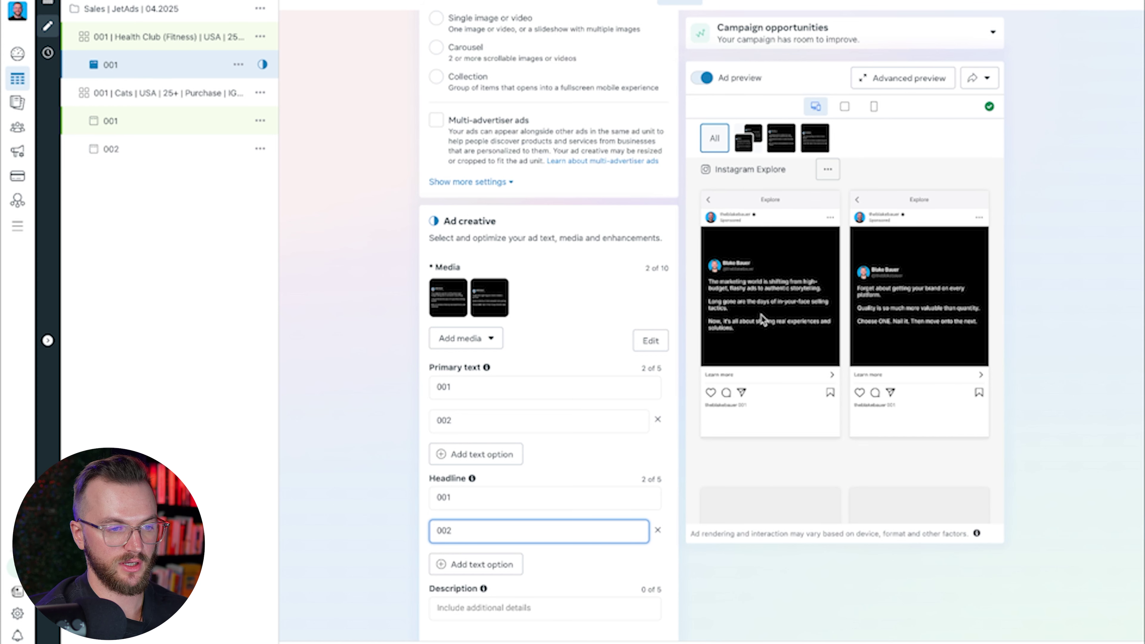
Set the flexible ad's destination website URL to jetads.co
{"action": "scroll", "coordinate": [618, 403], "scroll_direction": "down", "scroll_amount": 6}
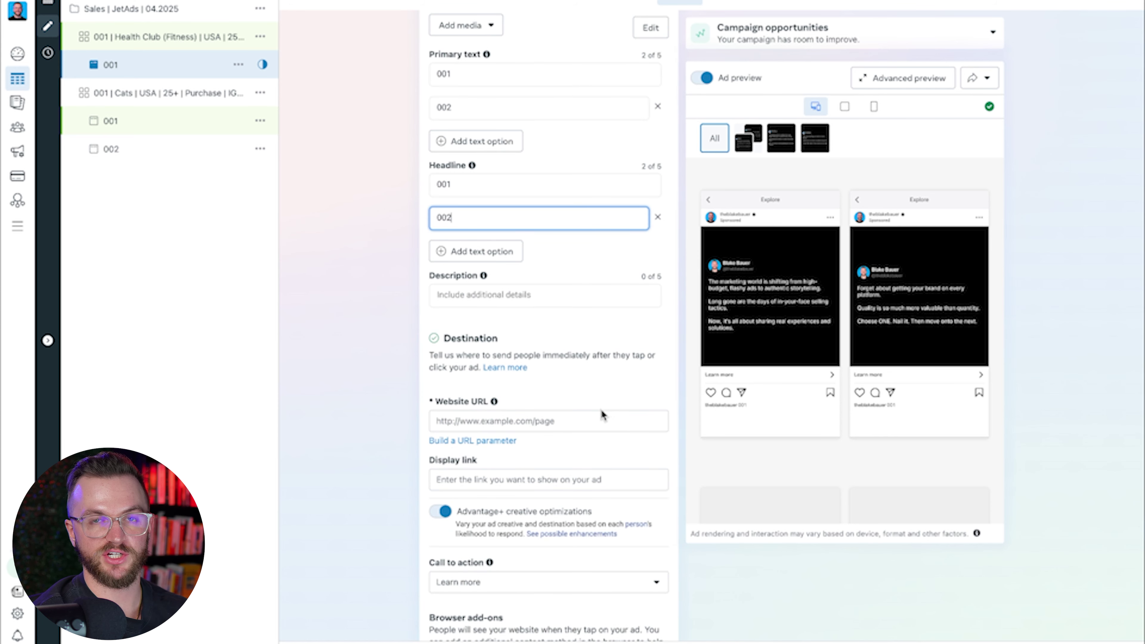
{"action": "left_click", "coordinate": [531, 415]}
{"action": "type", "text": "jetads.co"}
{"action": "left_click", "coordinate": [594, 386]}
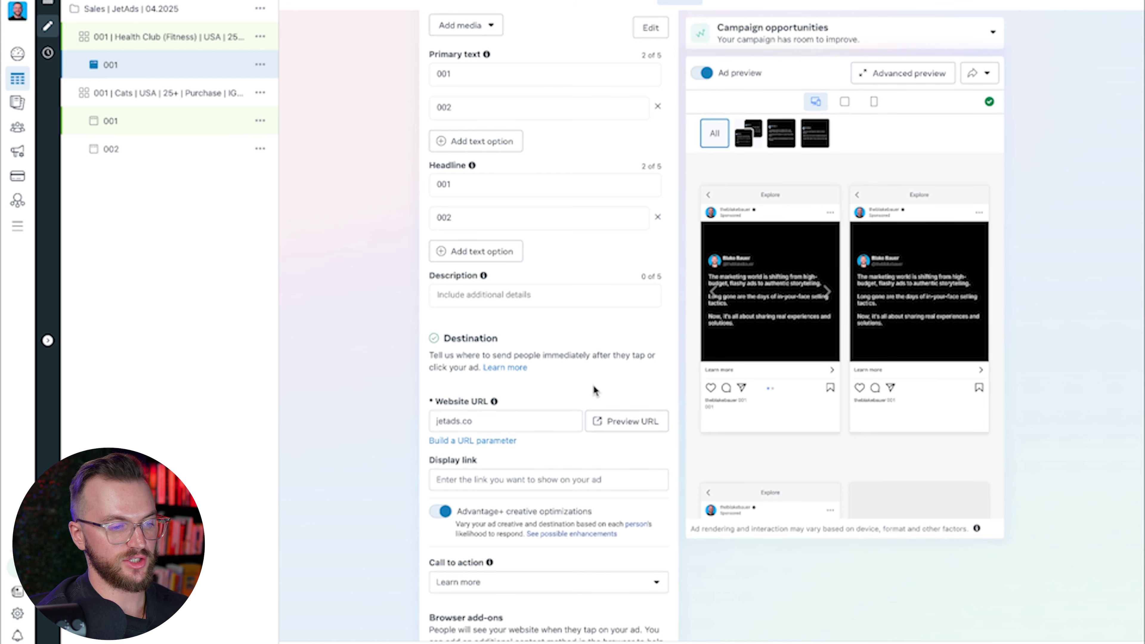
{"action": "scroll", "coordinate": [594, 386], "scroll_direction": "down", "scroll_amount": 3}
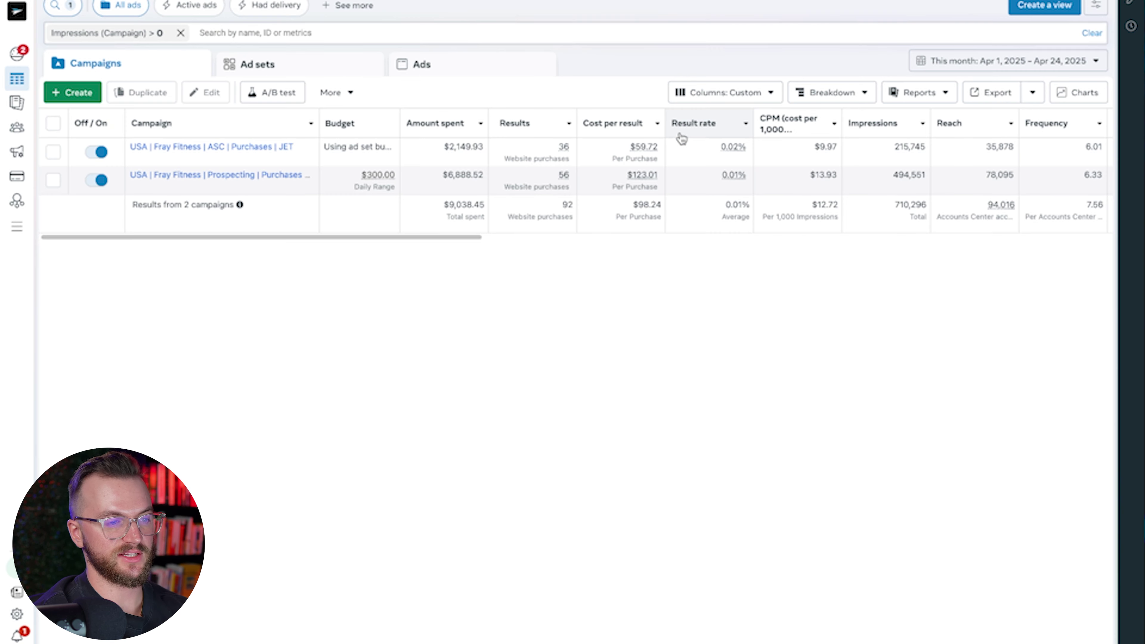
Examine the cost, purchase and ROAS columns of the two Fray Fitness campaigns for this month
{"action": "scroll", "coordinate": [756, 185], "scroll_direction": "right", "scroll_amount": 5}
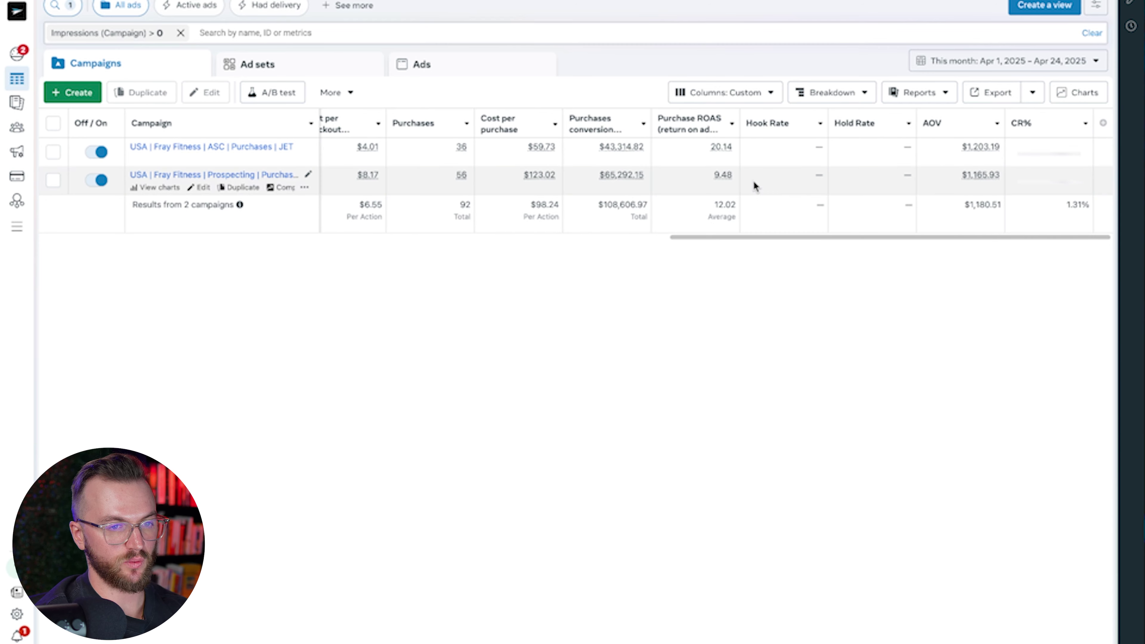
{"action": "scroll", "coordinate": [646, 209], "scroll_direction": "left", "scroll_amount": 1}
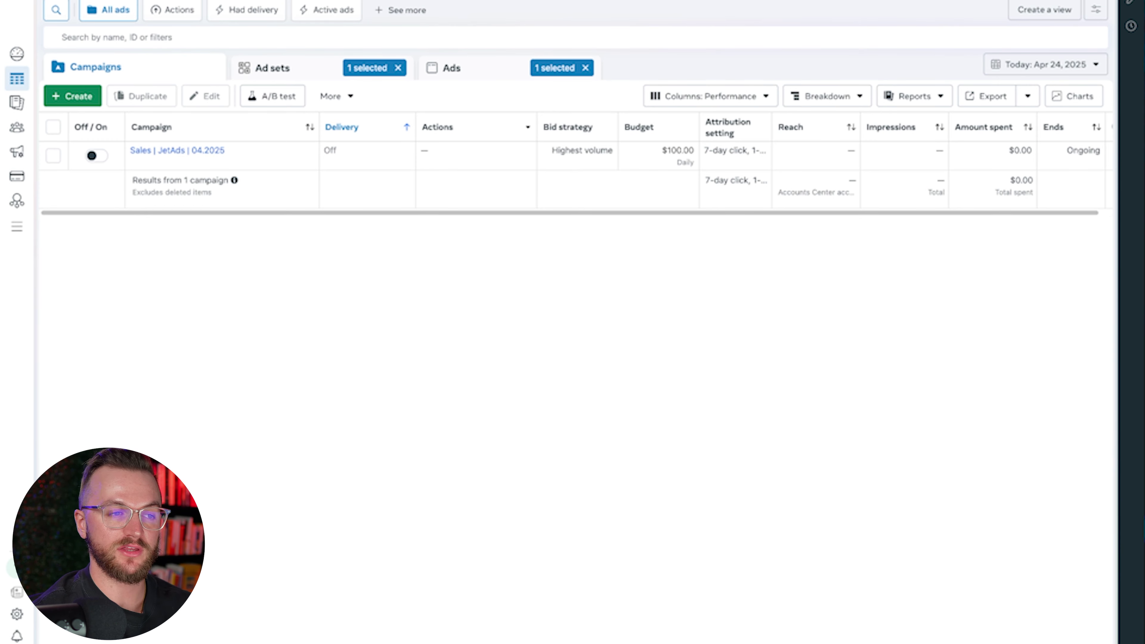
Review the ad sets inside the Sales | JetAds | 04.2025 campaign and examine the campaign's performance columns
{"action": "left_click", "coordinate": [184, 151]}
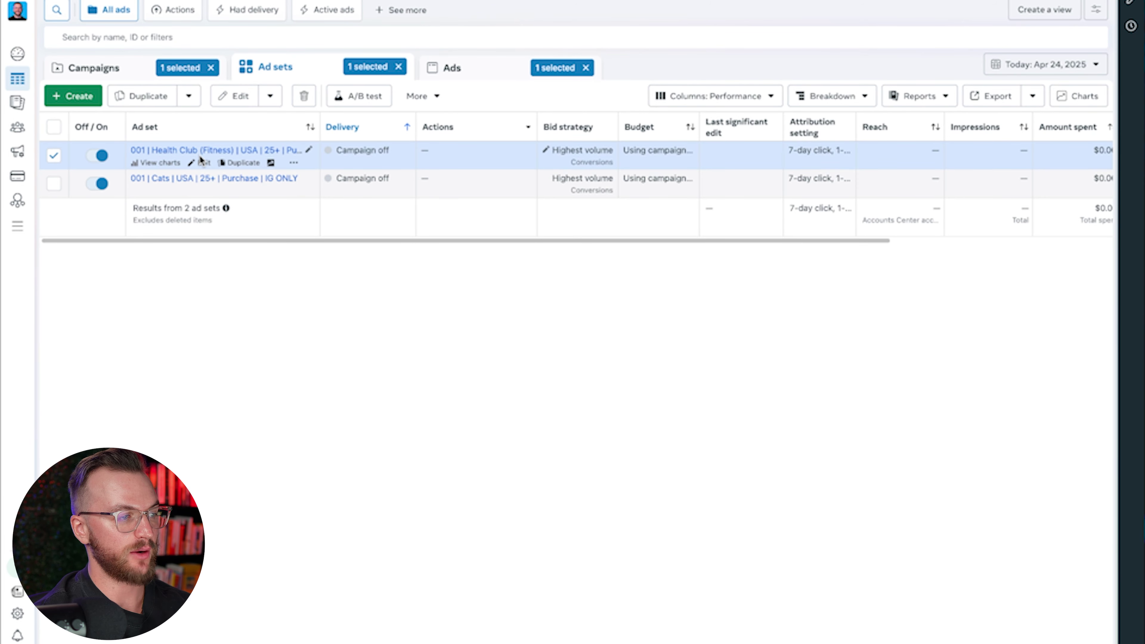
{"action": "left_click", "coordinate": [200, 150]}
{"action": "left_click", "coordinate": [313, 78]}
{"action": "left_click", "coordinate": [212, 177]}
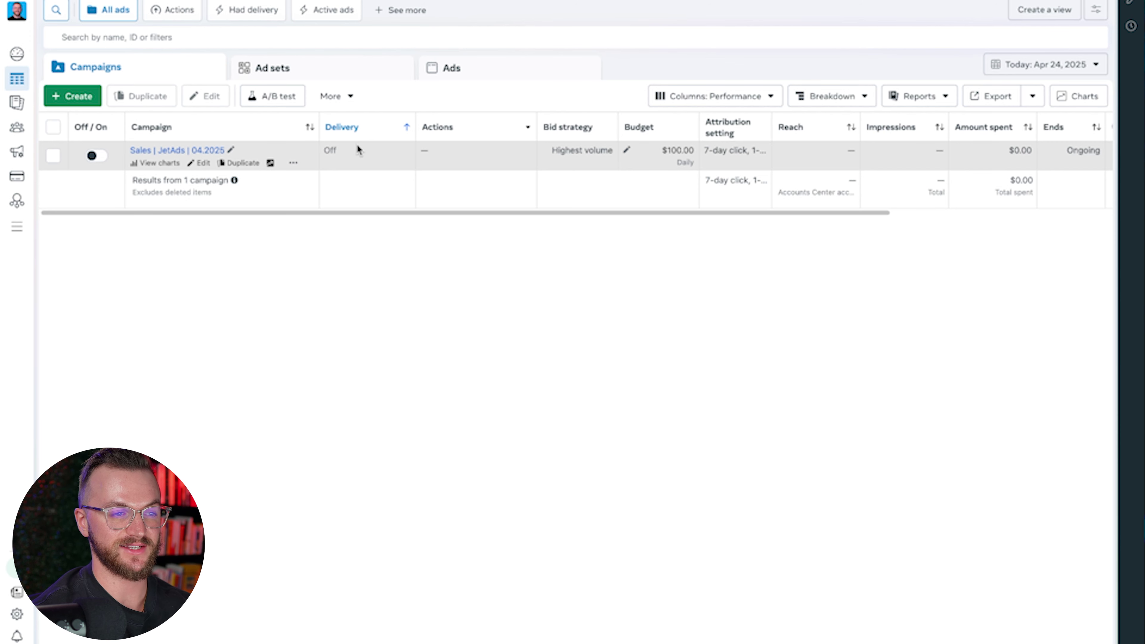
{"action": "scroll", "coordinate": [561, 161], "scroll_direction": "right", "scroll_amount": 1}
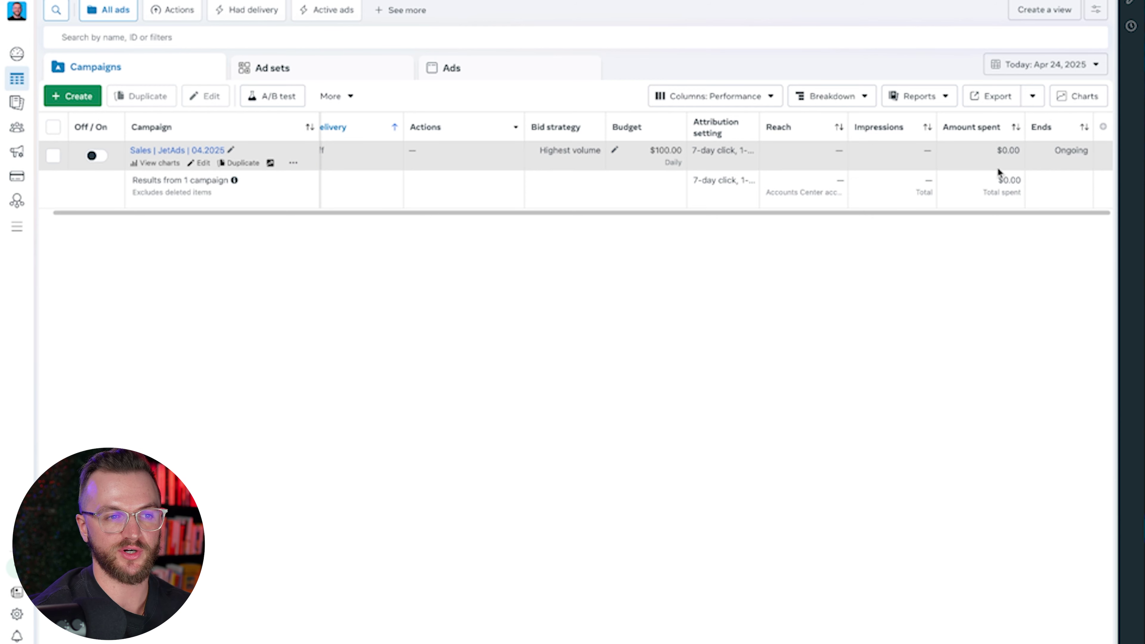
Examine the custom metric columns of the two Fray Fitness campaigns, from Budget and Amount spent through Purchase ROAS, AOV and CR%
{"action": "left_click", "coordinate": [750, 98]}
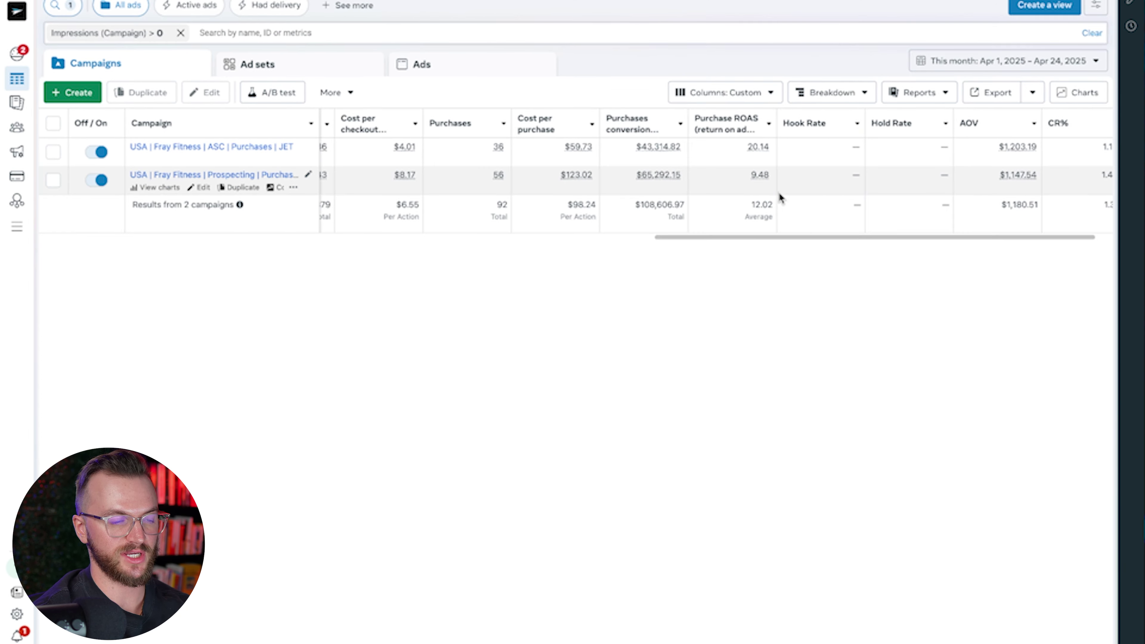
{"action": "scroll", "coordinate": [779, 192], "scroll_direction": "left", "scroll_amount": 10}
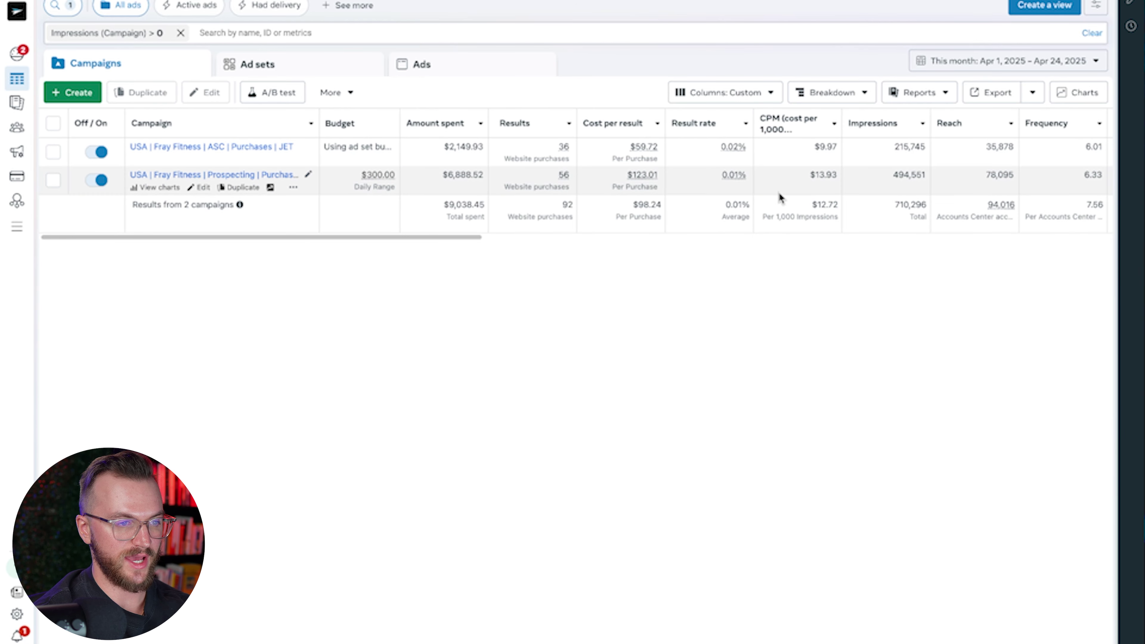
{"action": "scroll", "coordinate": [671, 175], "scroll_direction": "right", "scroll_amount": 10}
{"action": "scroll", "coordinate": [689, 171], "scroll_direction": "right", "scroll_amount": 4}
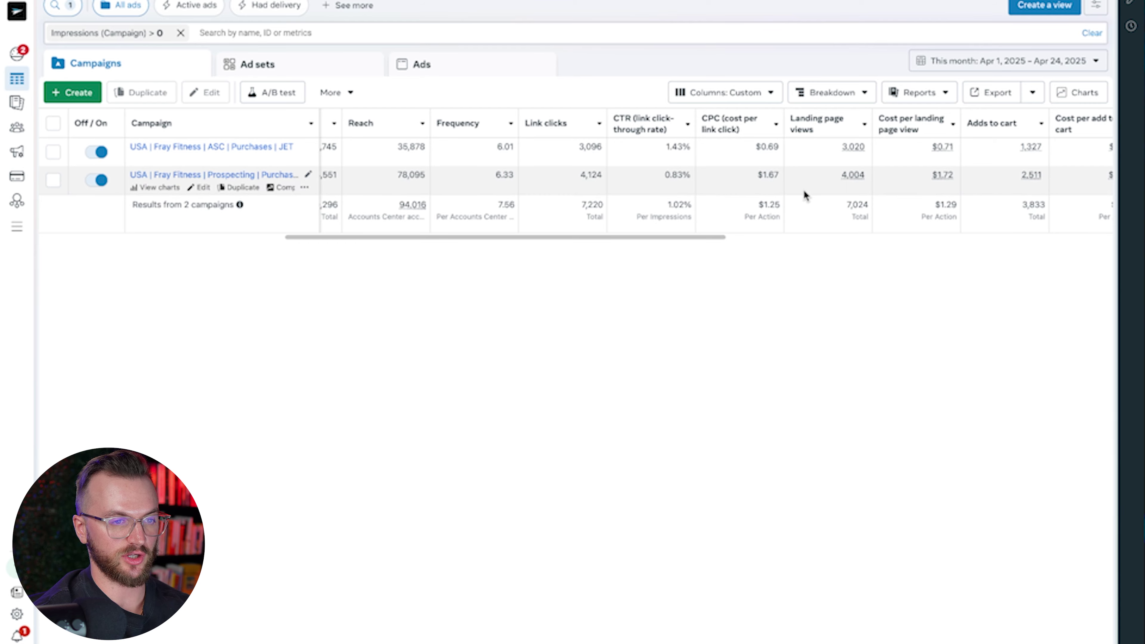
{"action": "scroll", "coordinate": [804, 190], "scroll_direction": "right", "scroll_amount": 8}
{"action": "scroll", "coordinate": [742, 188], "scroll_direction": "right", "scroll_amount": 3}
{"action": "mouse_move", "coordinate": [768, 131]}
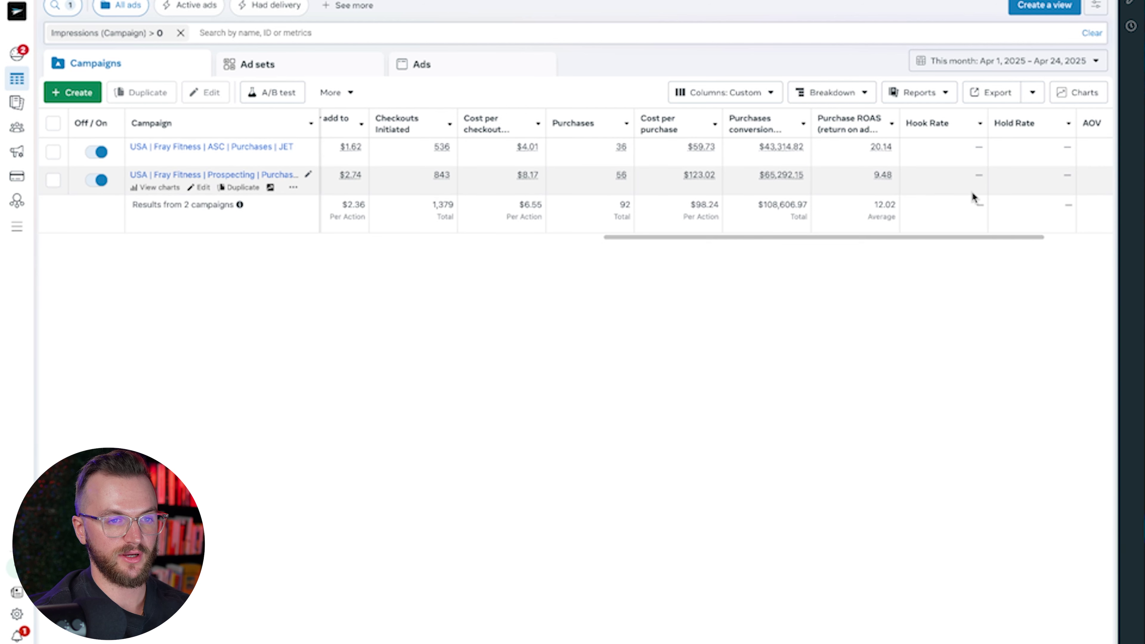
{"action": "scroll", "coordinate": [972, 191], "scroll_direction": "right", "scroll_amount": 4}
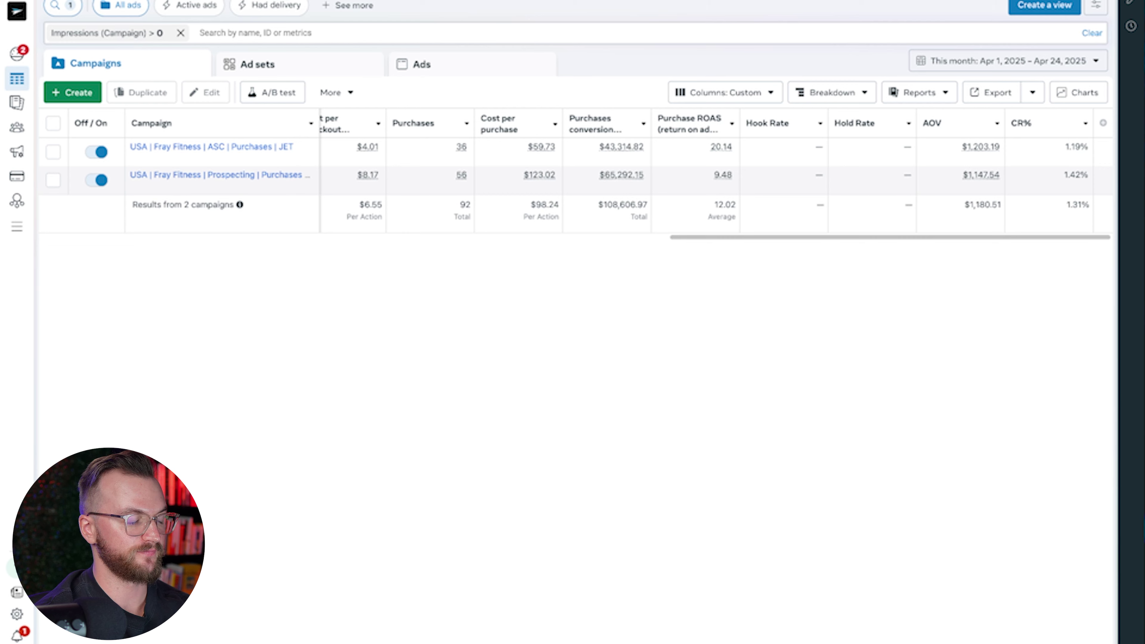
{"action": "scroll", "coordinate": [812, 198], "scroll_direction": "left", "scroll_amount": 8}
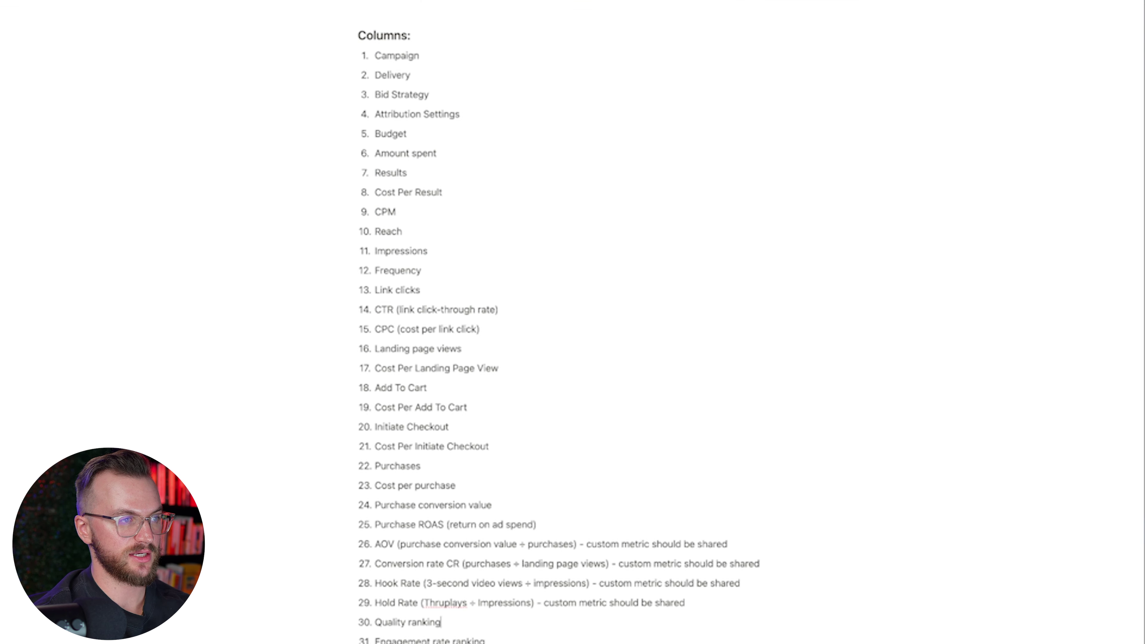
Open column customization for the JetAds campaign table and review its selected columns alongside the written list of recommended columns
{"action": "scroll", "coordinate": [542, 141], "scroll_direction": "down", "scroll_amount": 2}
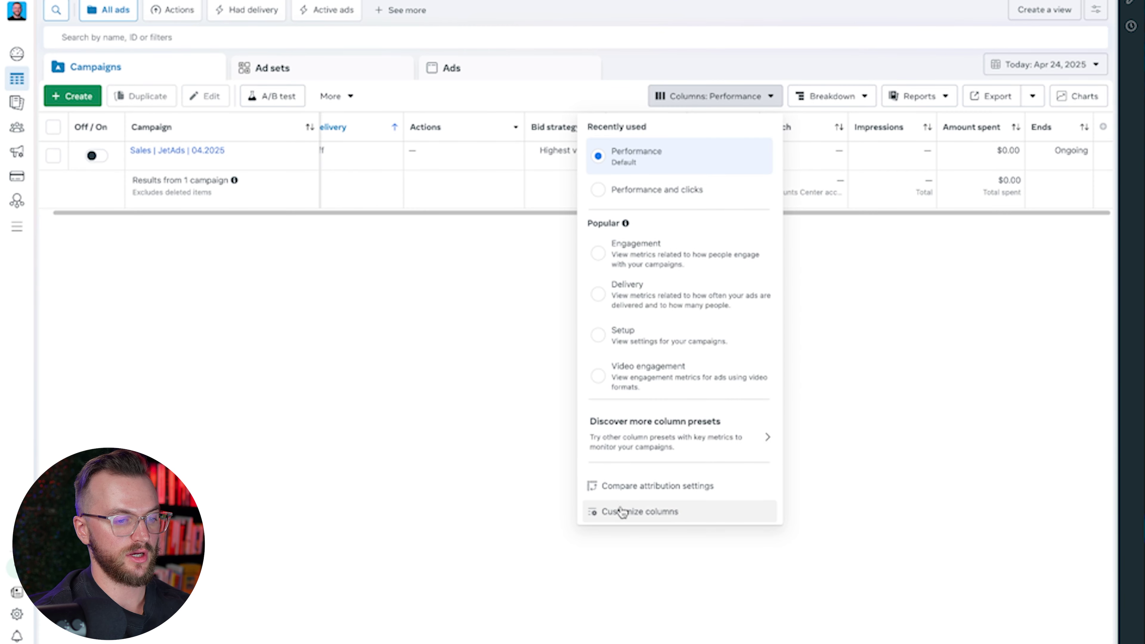
{"action": "left_click", "coordinate": [622, 512]}
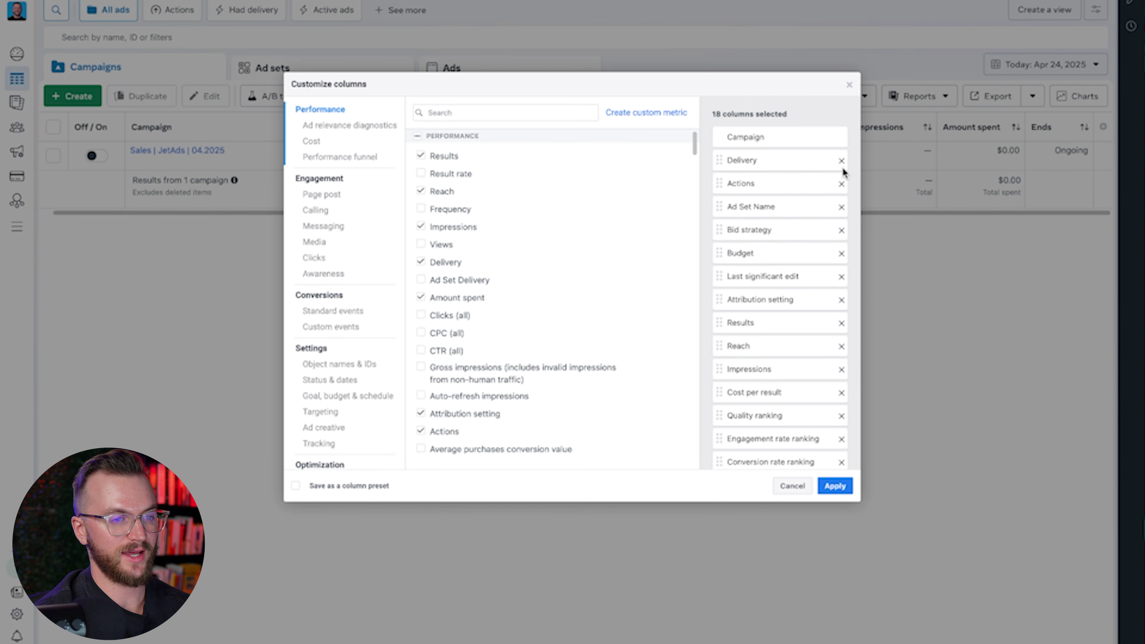
{"action": "scroll", "coordinate": [843, 173], "scroll_direction": "down", "scroll_amount": 3}
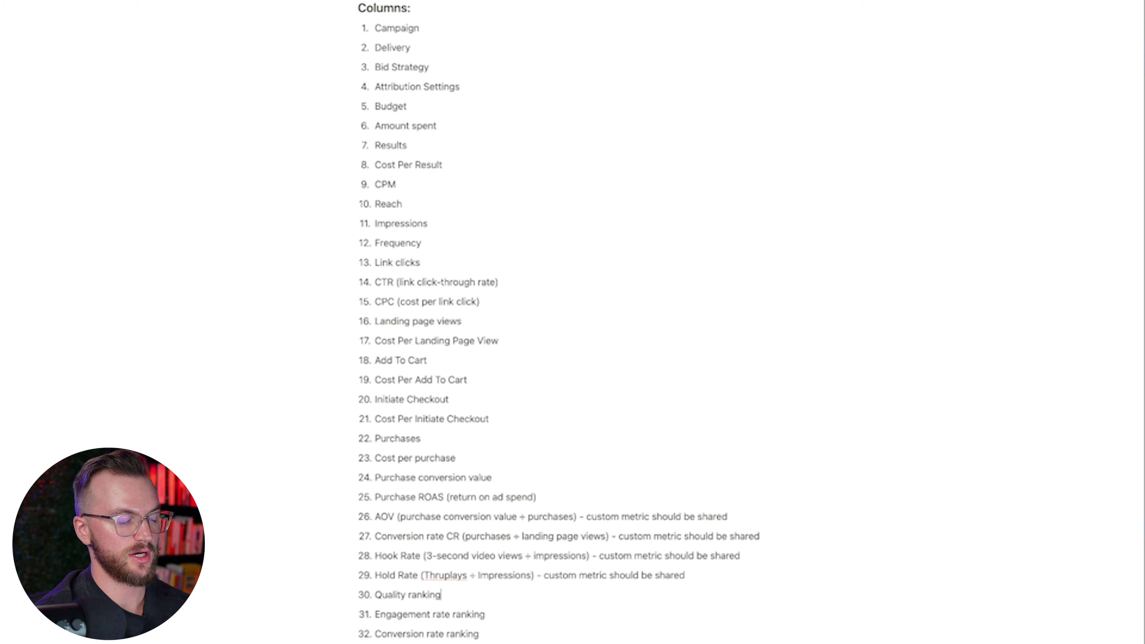
{"action": "left_click_drag", "start_coordinate": [360, 28], "coordinate": [402, 302]}
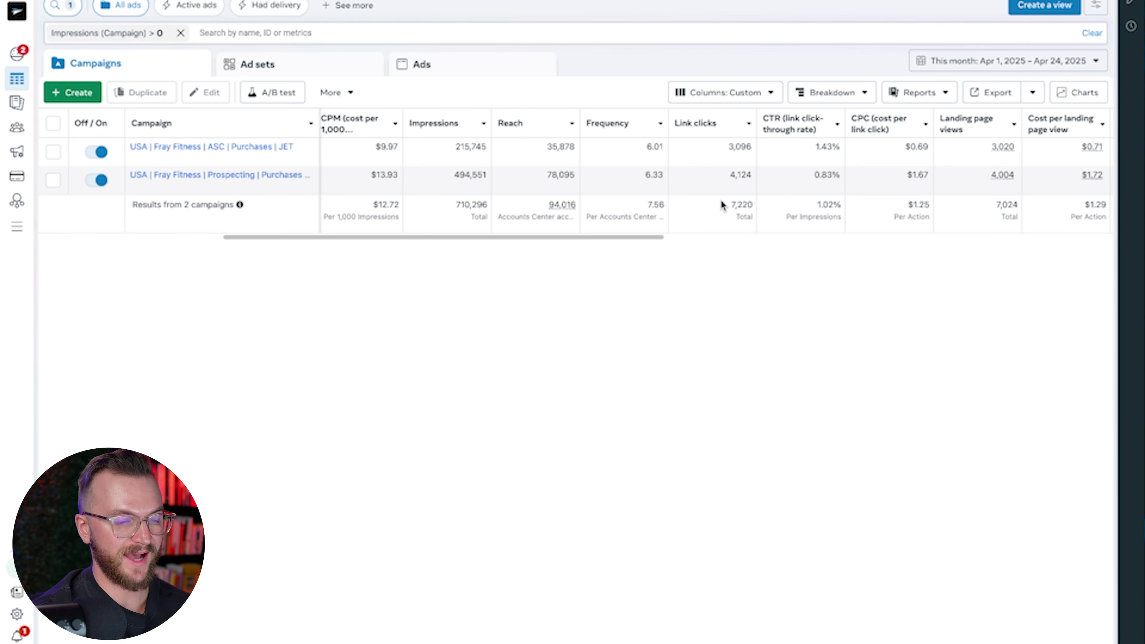
Open the ad sets of the Fray Fitness Prospecting campaign and examine their link click, add-to-cart, checkout and purchase metrics
{"action": "left_click", "coordinate": [234, 174]}
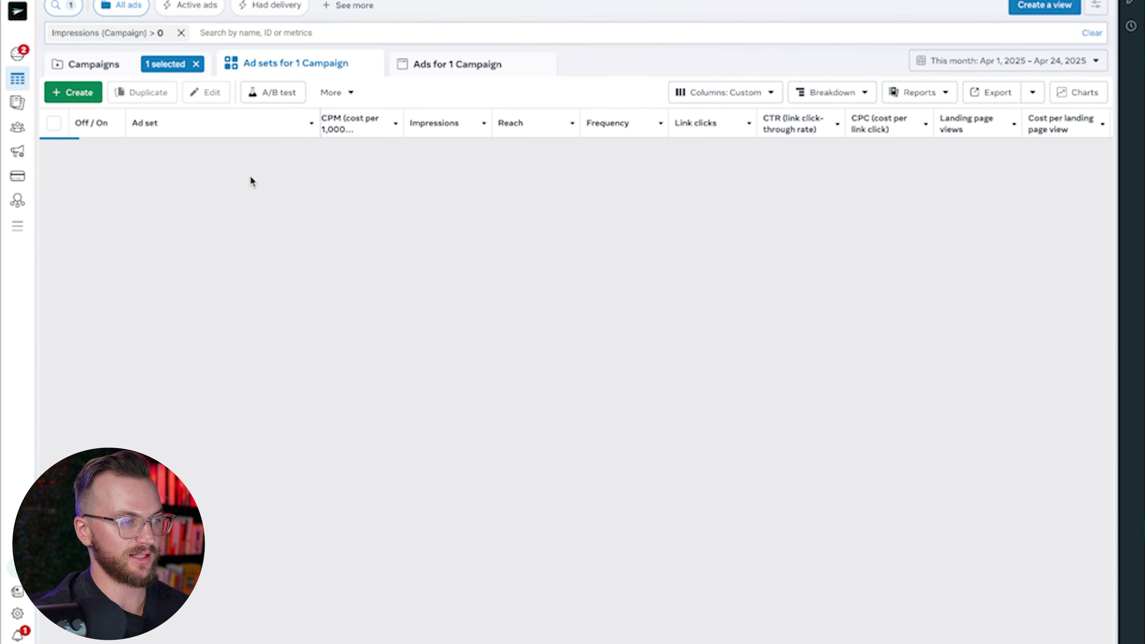
{"action": "scroll", "coordinate": [657, 226], "scroll_direction": "right", "scroll_amount": 5}
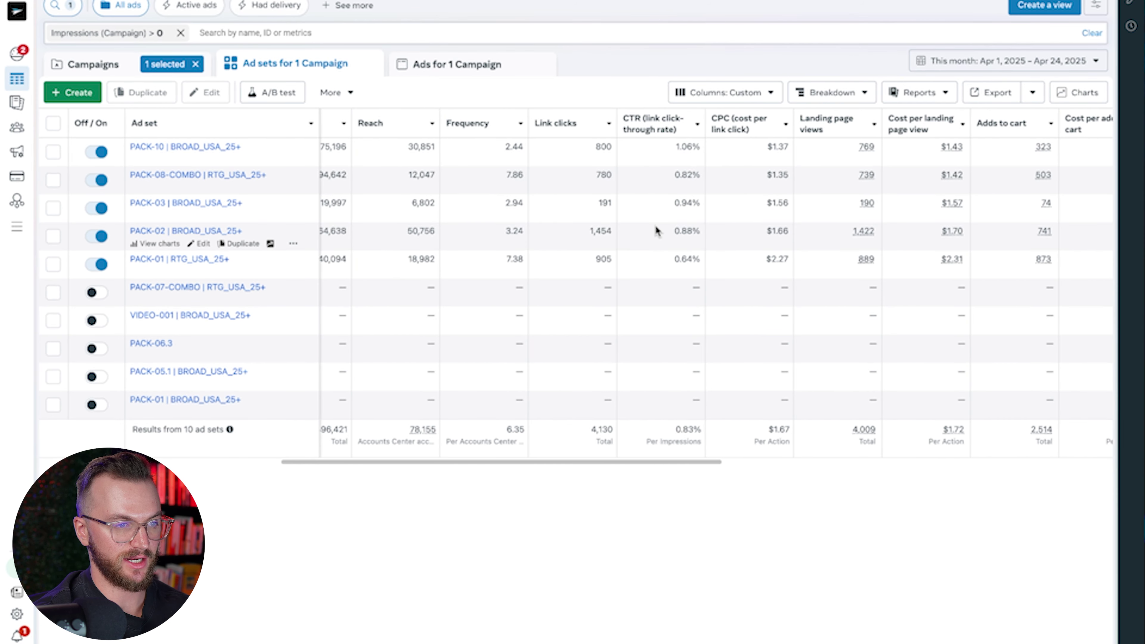
{"action": "scroll", "coordinate": [664, 222], "scroll_direction": "right", "scroll_amount": 5}
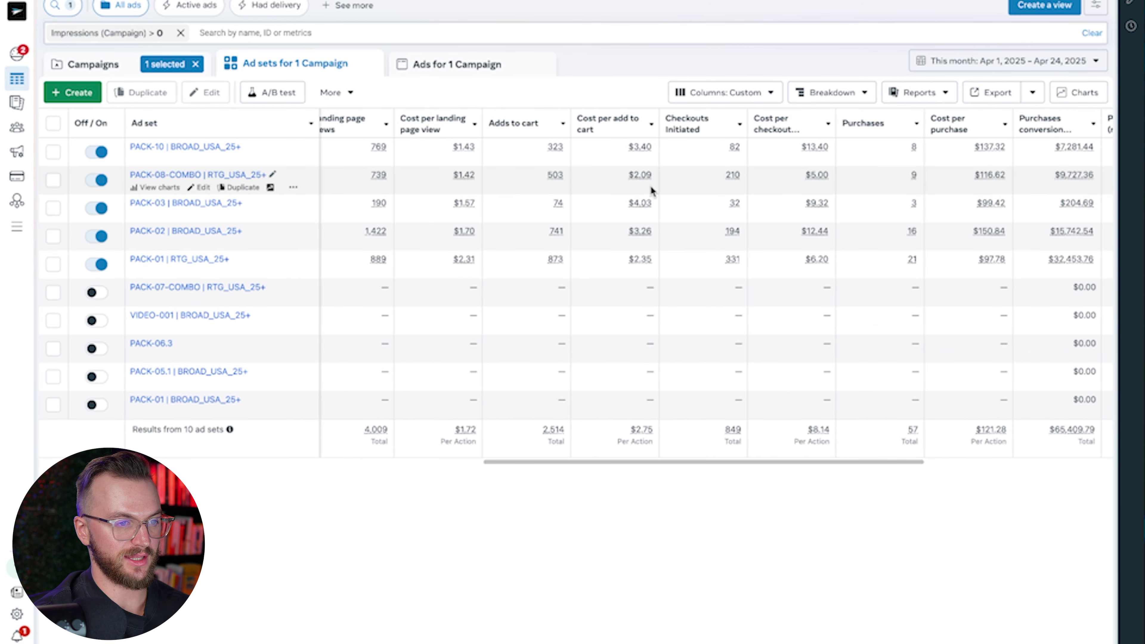
{"action": "scroll", "coordinate": [792, 200], "scroll_direction": "right", "scroll_amount": 5}
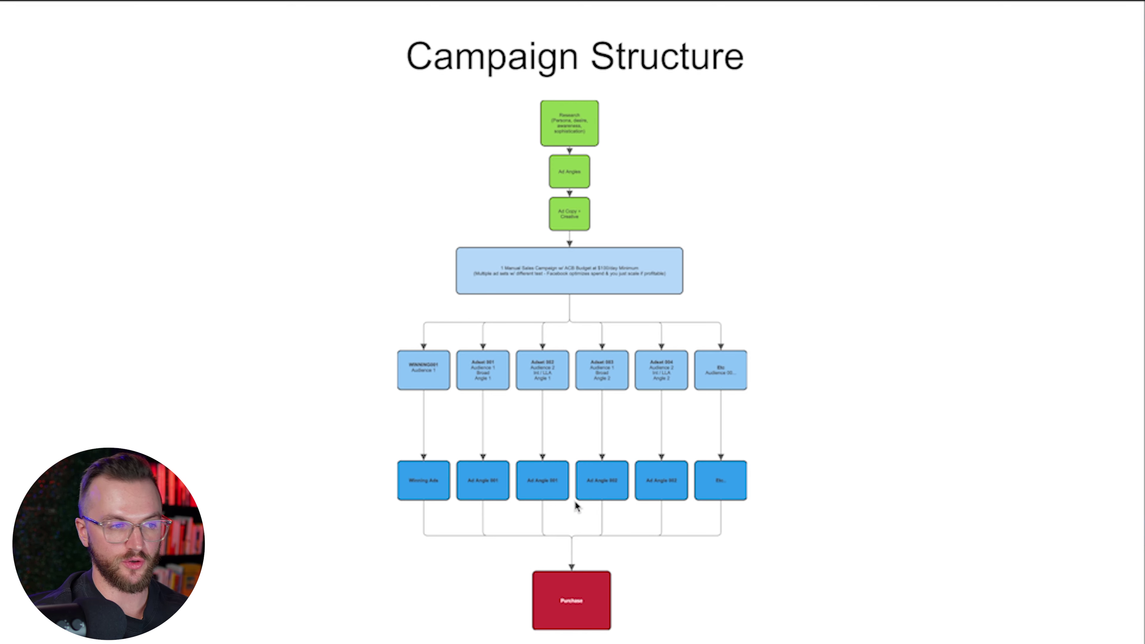
{"action": "left_click", "coordinate": [1091, 485]}
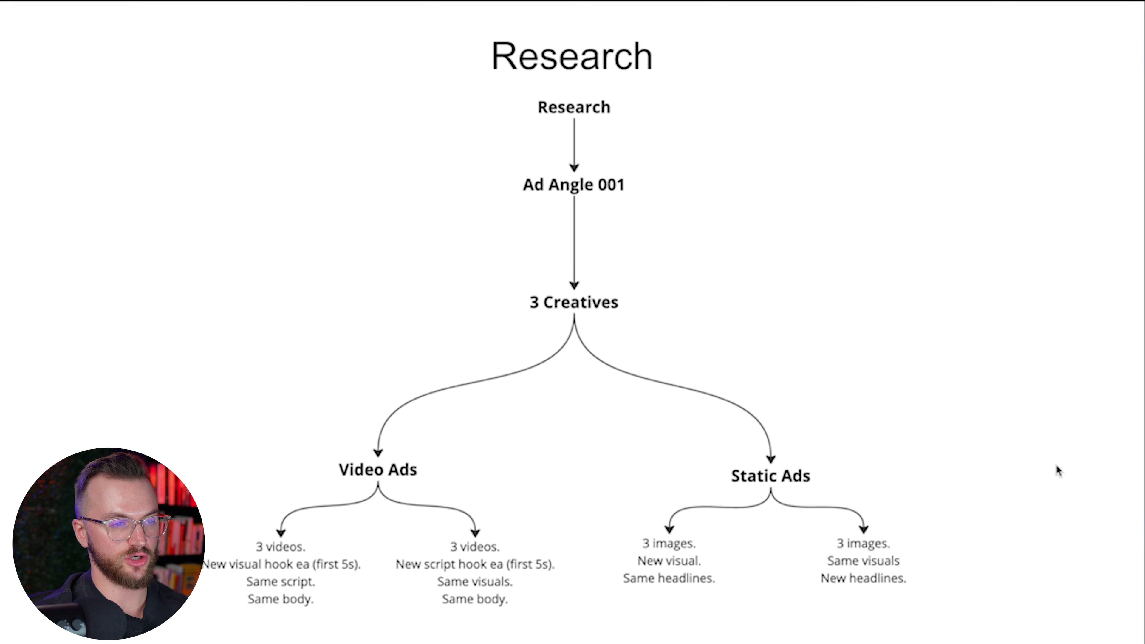